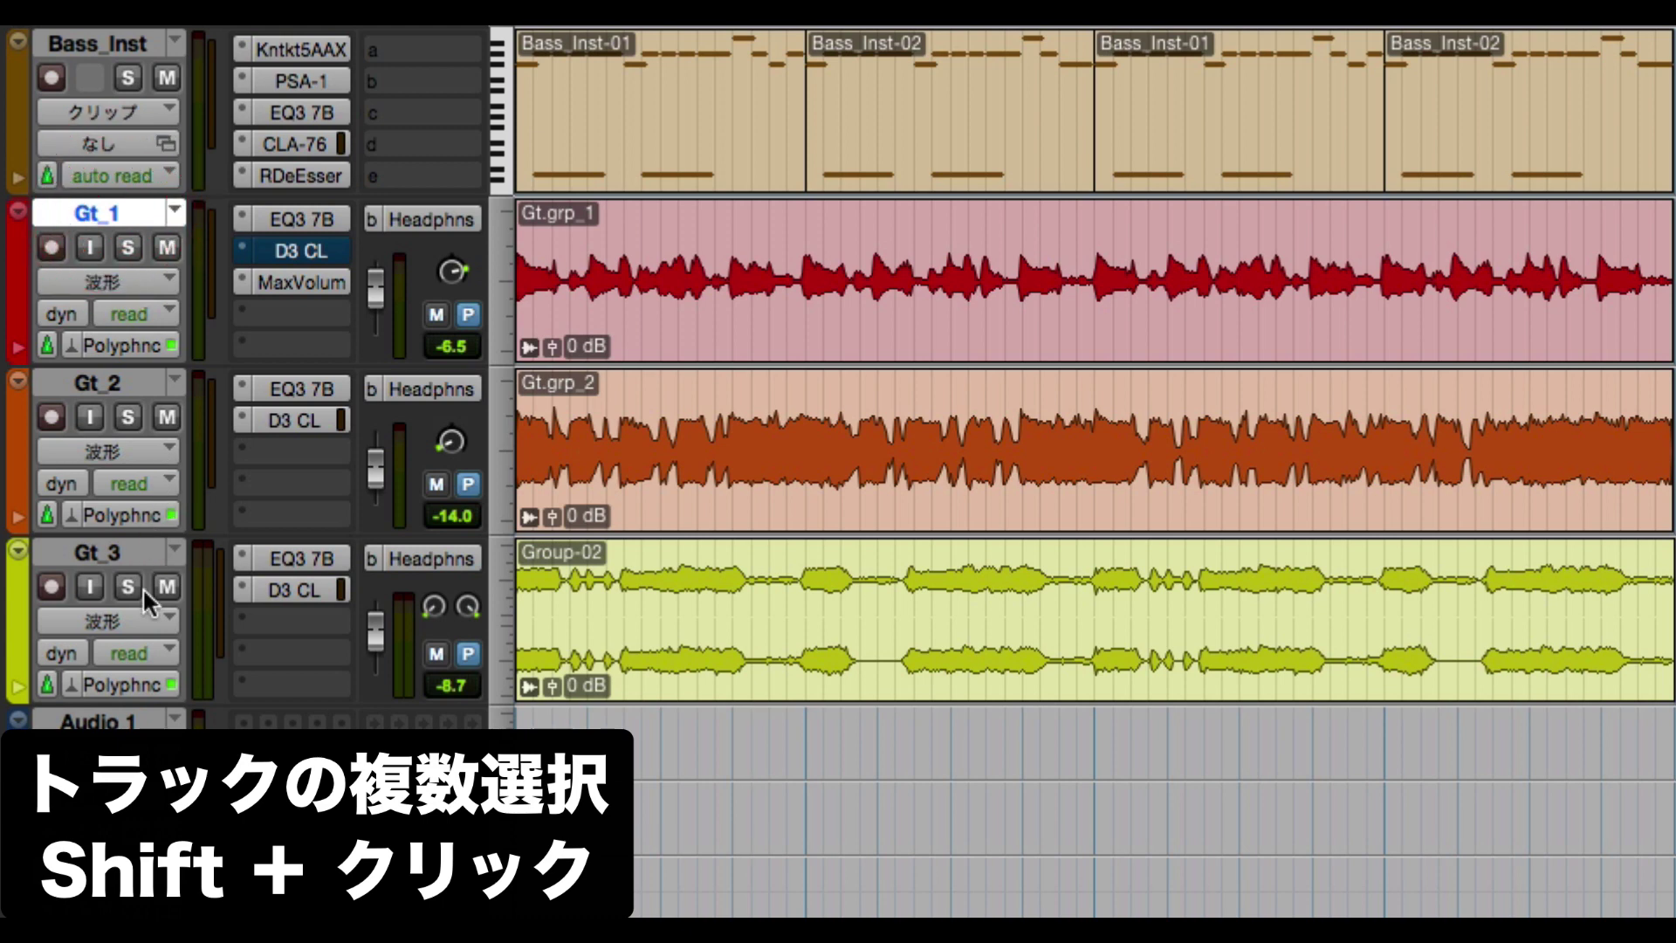
Bounce tracks Gt_1, Gt_2 and Gt_3 as WAV files in インターリーブ format, with the file name prefix Test_.
left_click(145, 549, "shift")
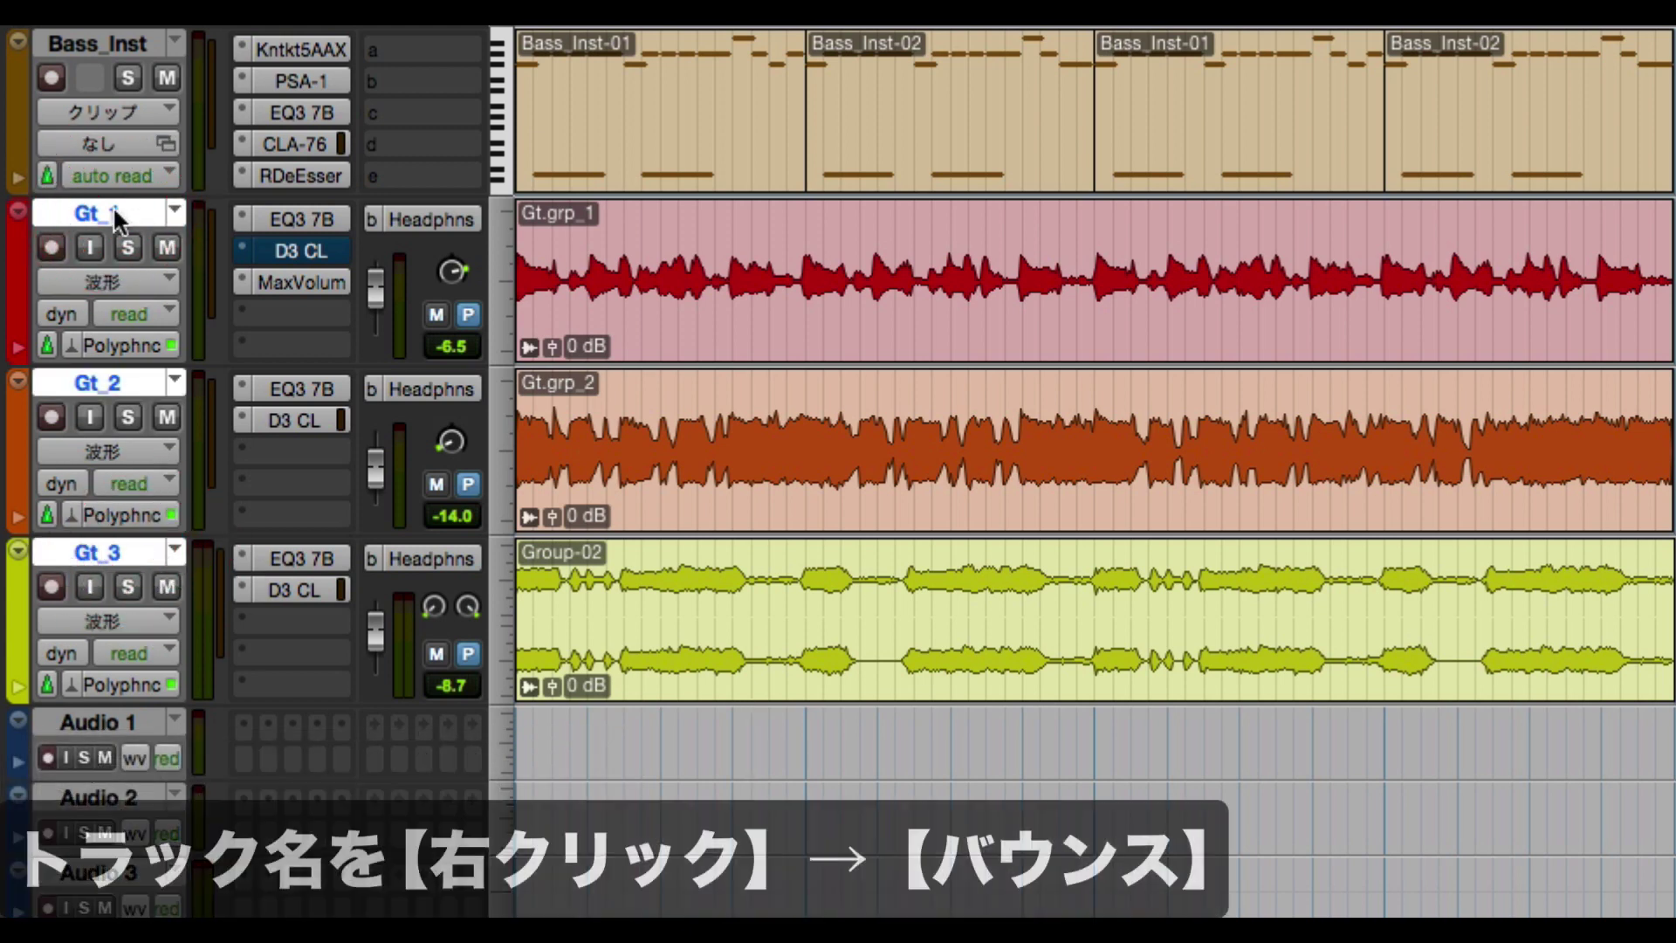
right_click(96, 212)
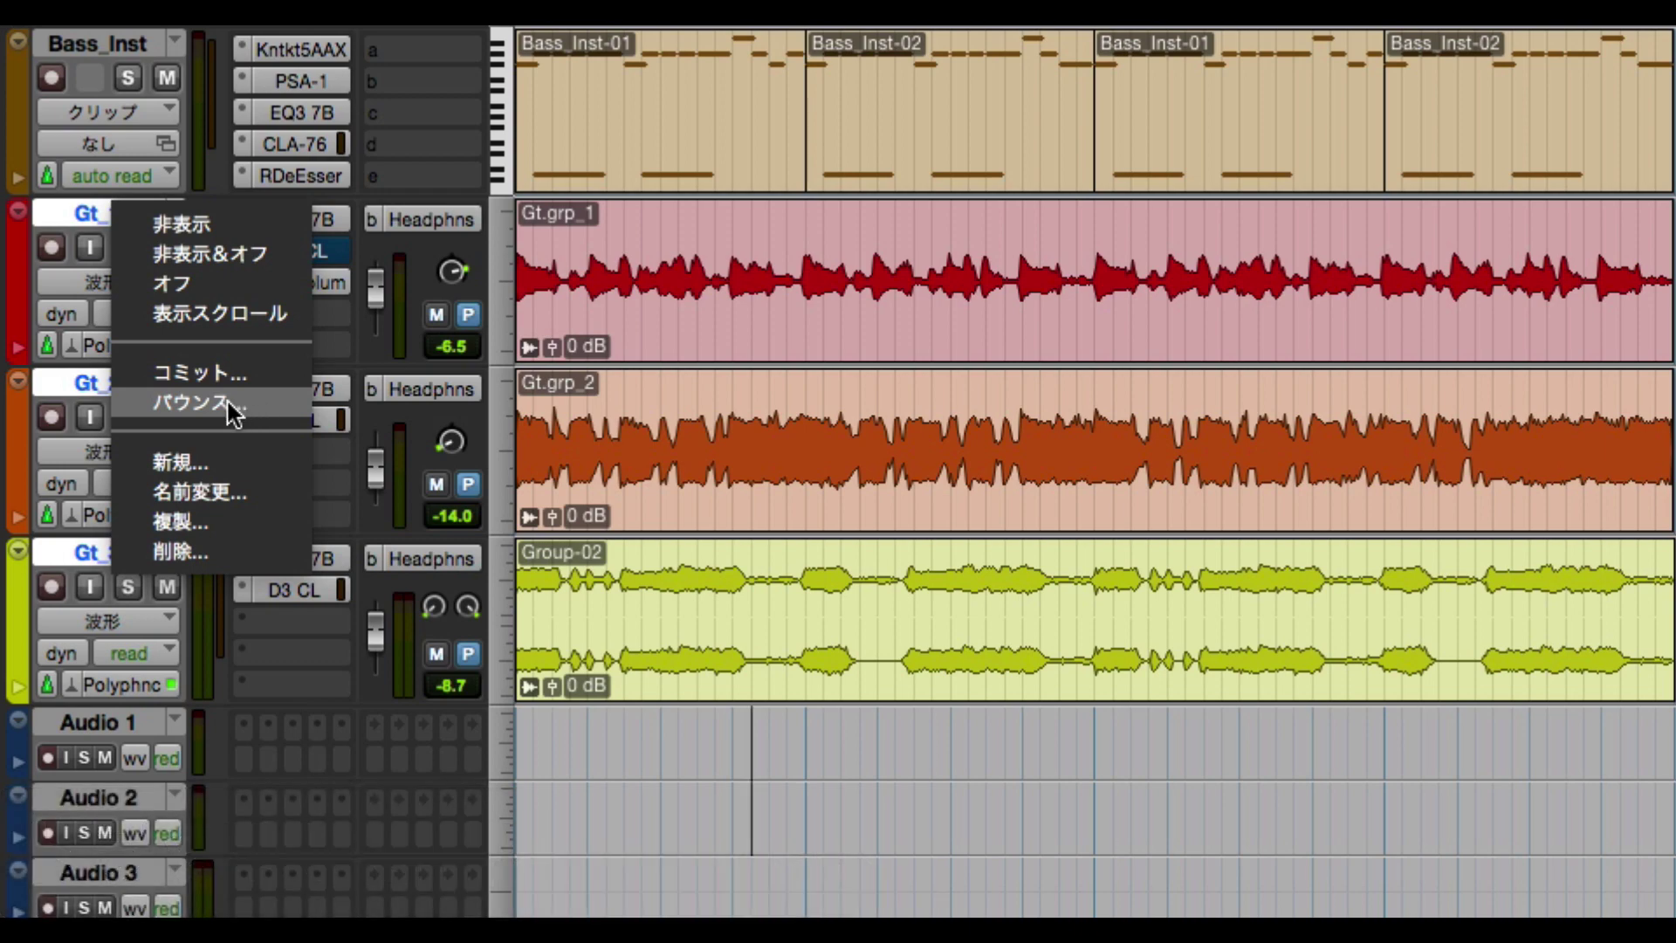
left_click(228, 402)
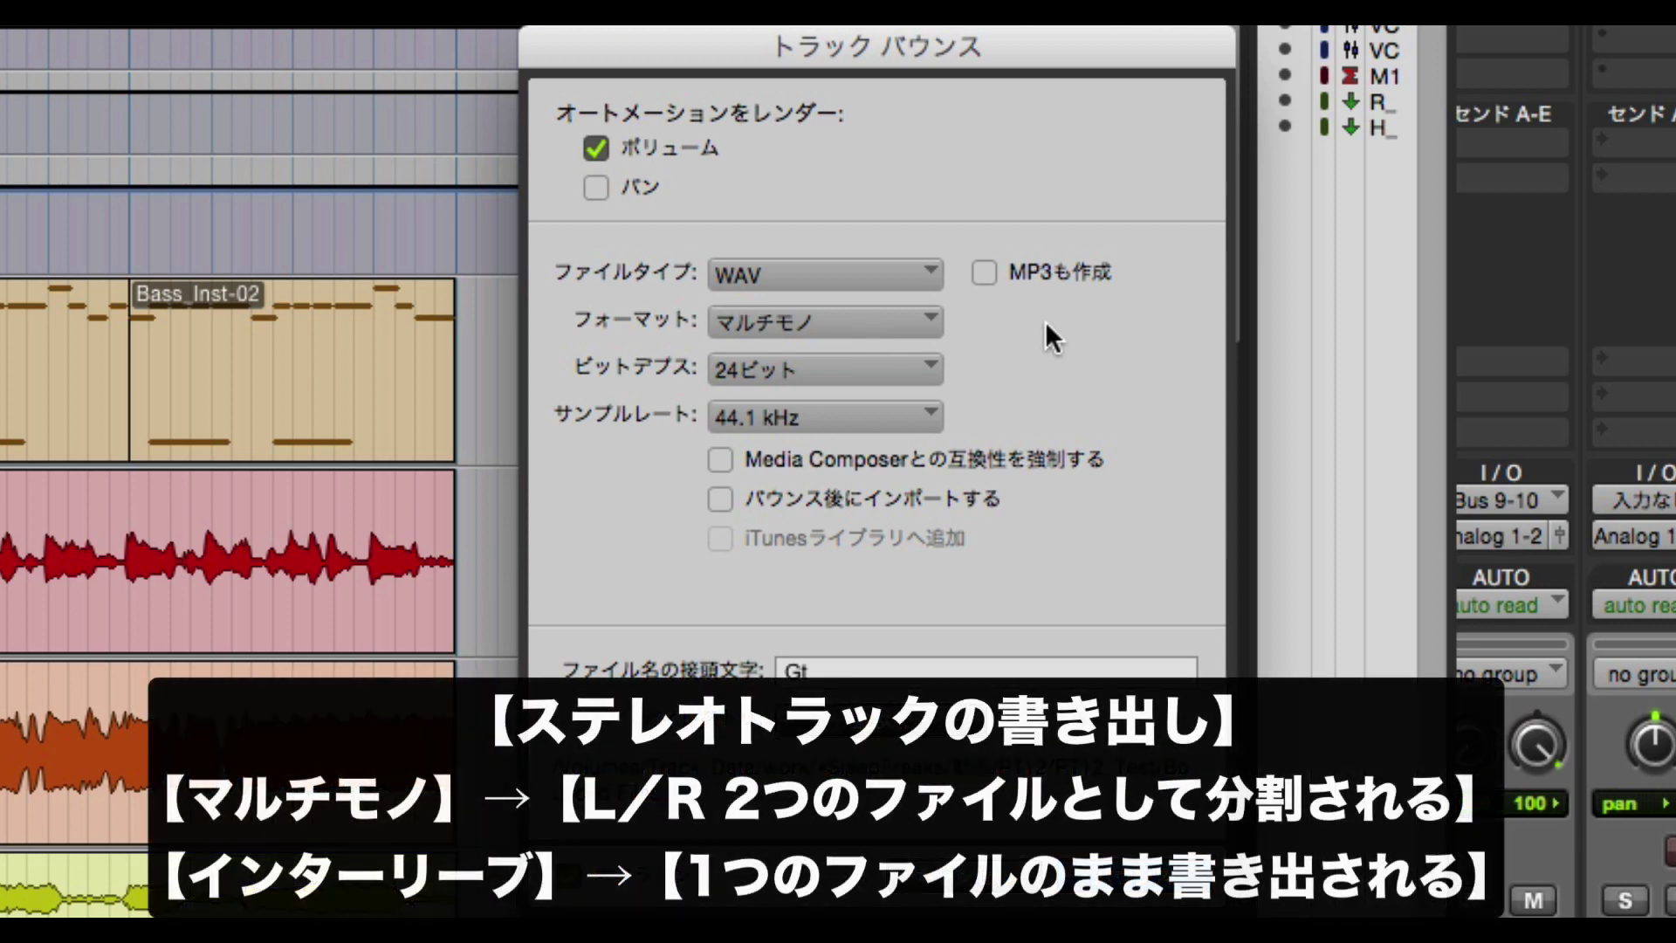
left_click(886, 319)
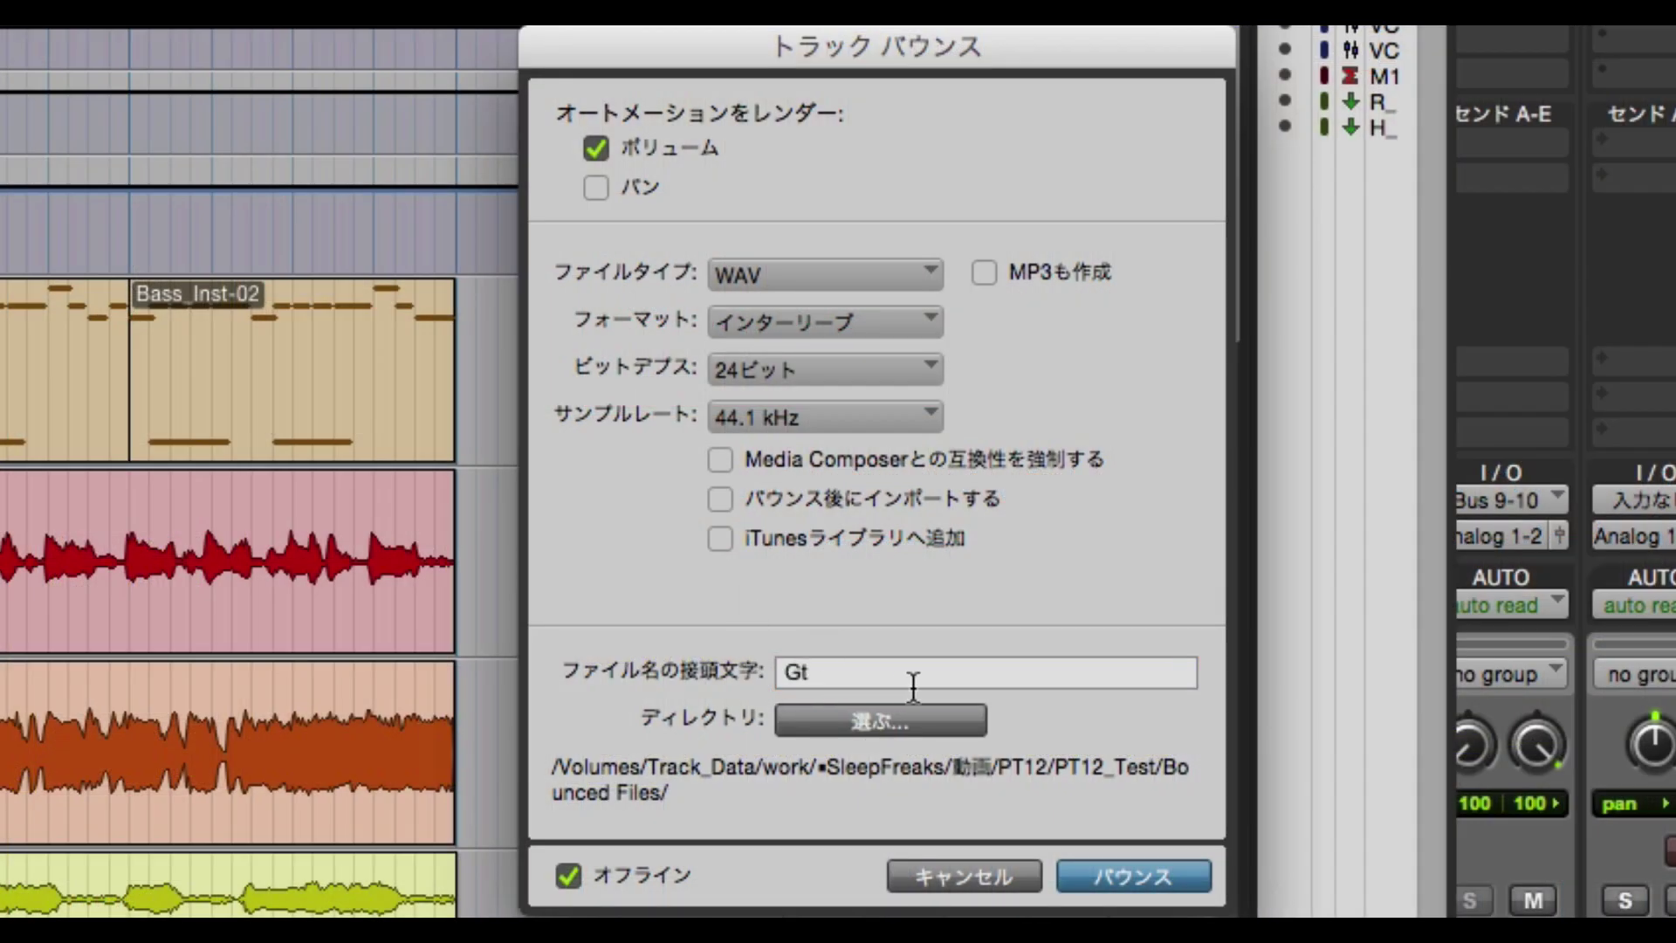
double_click(796, 672)
left_click(1091, 873)
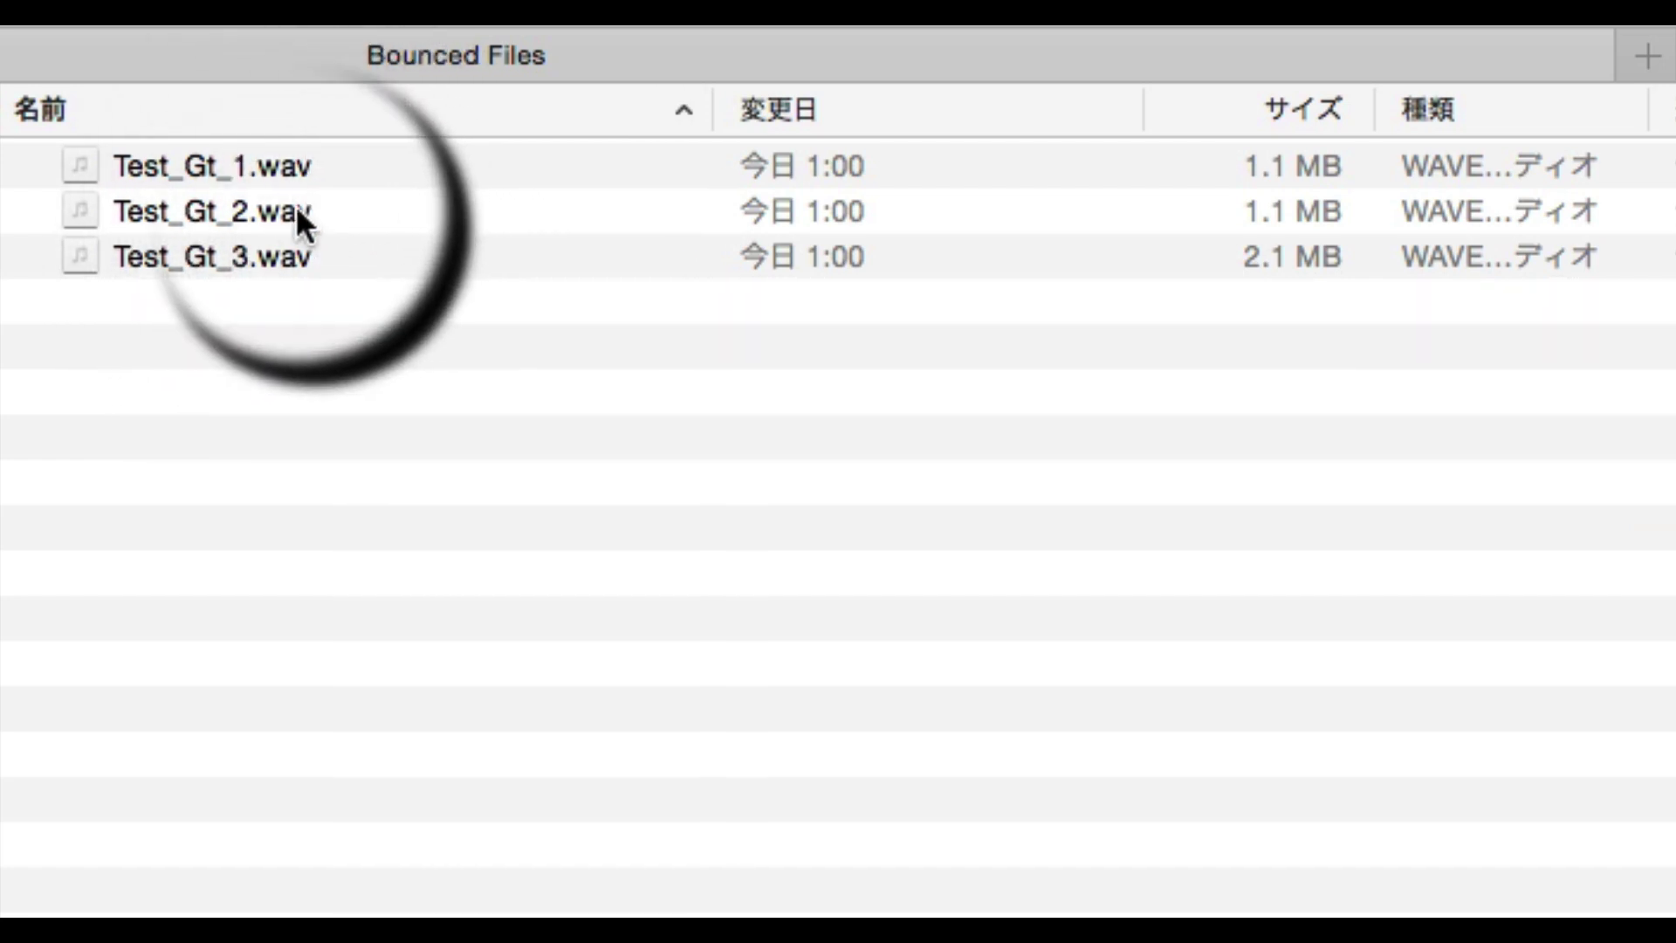
Import Test_Gt_1.wav, Test_Gt_2.wav and Test_Gt_3.wav onto tracks Audio 1 to Audio 3 and select each imported clip in turn.
left_click(206, 180)
left_click(195, 254, "shift")
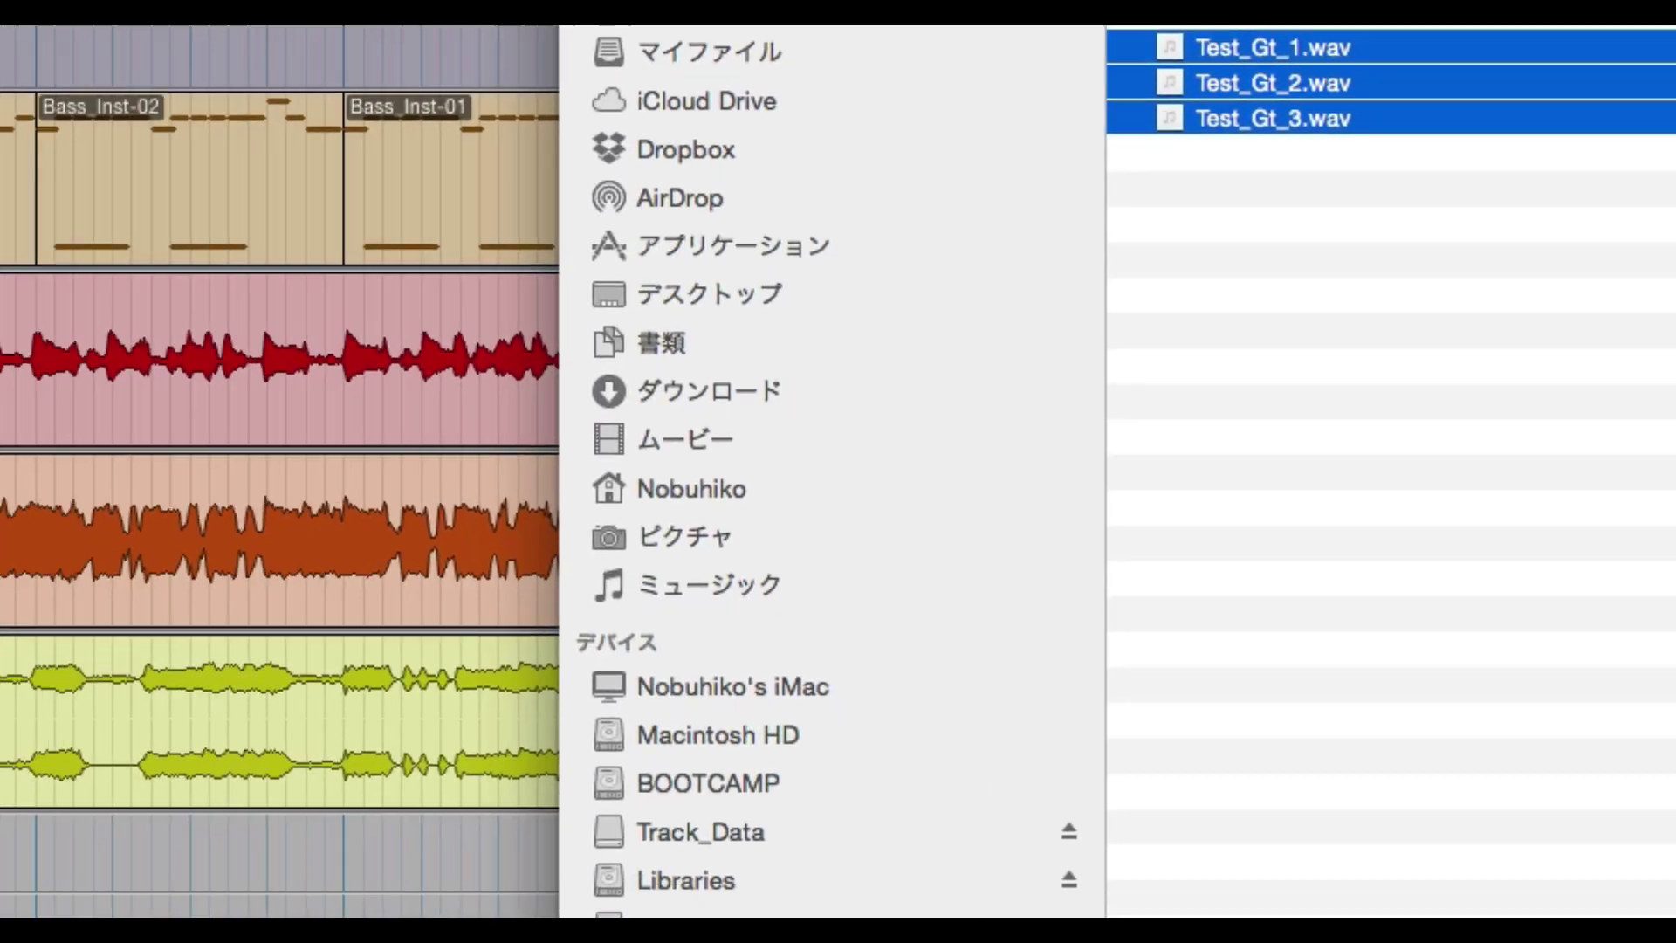
left_click_drag(1276, 54, 477, 696)
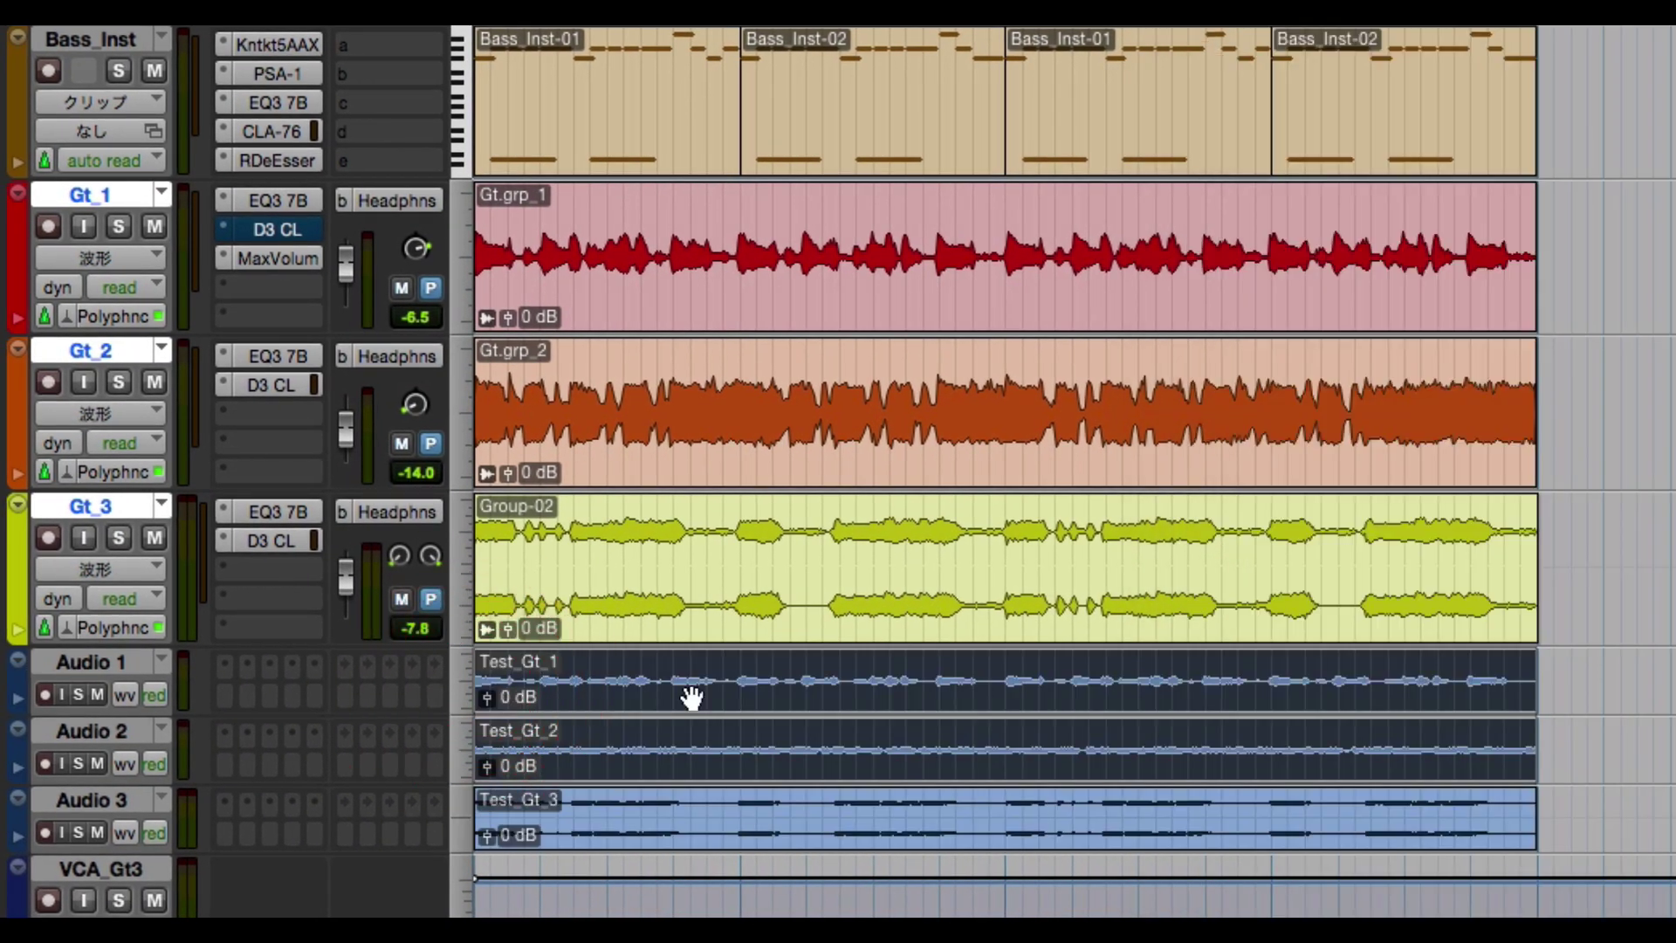
left_click(1163, 703)
left_click(1133, 753)
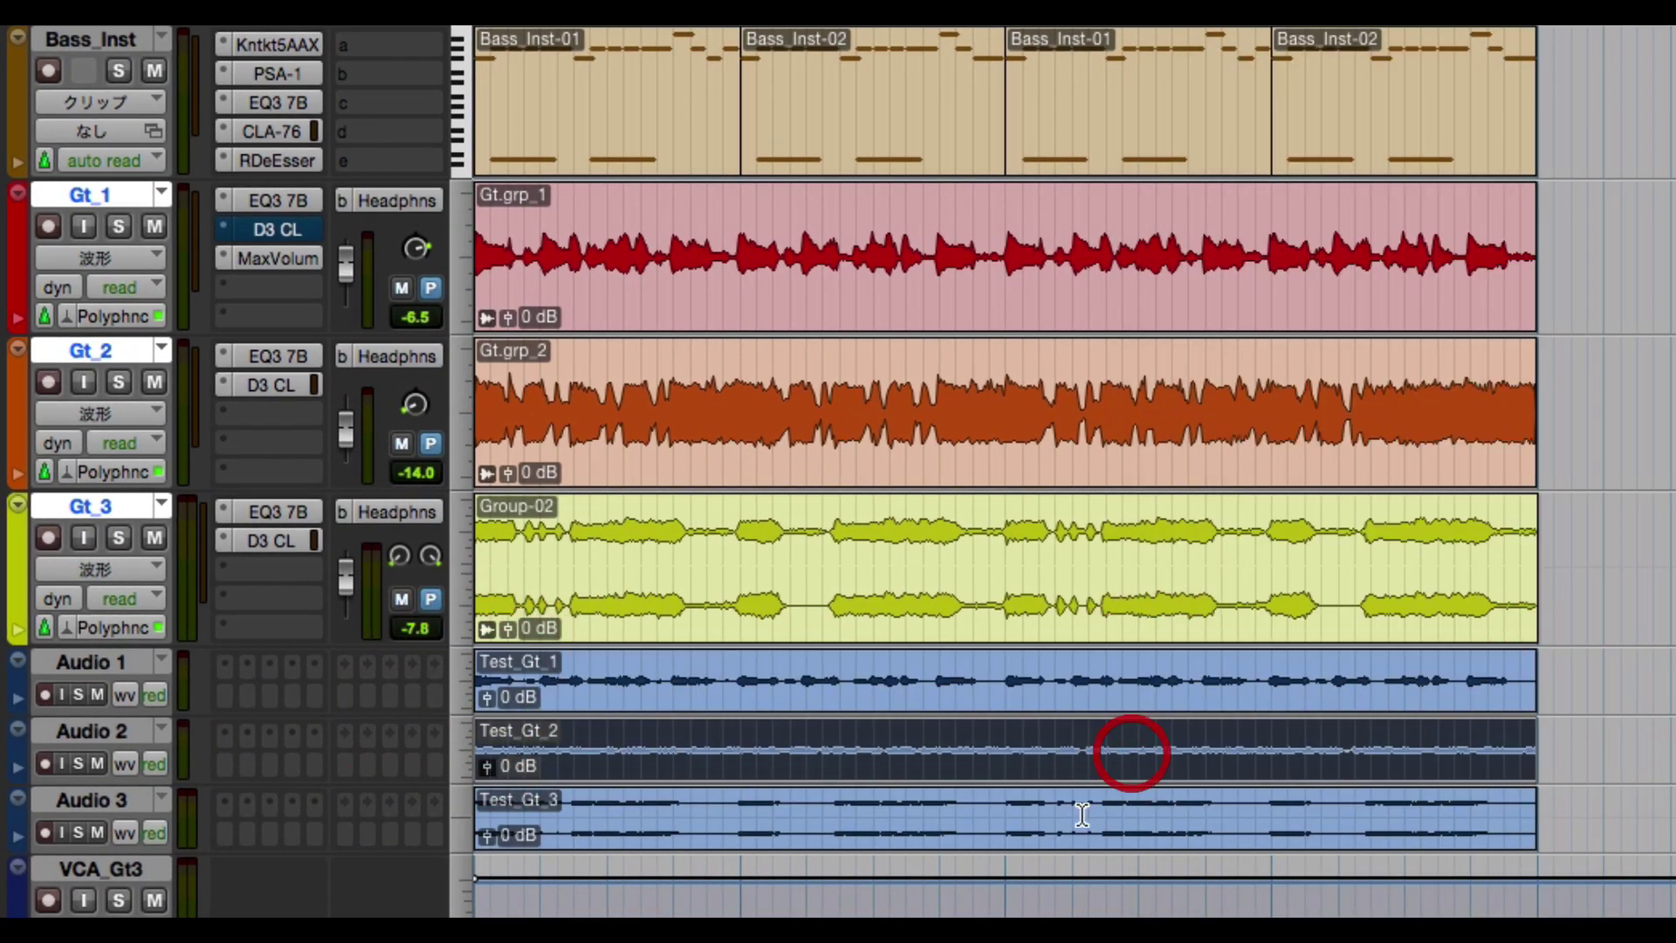
left_click(1051, 824)
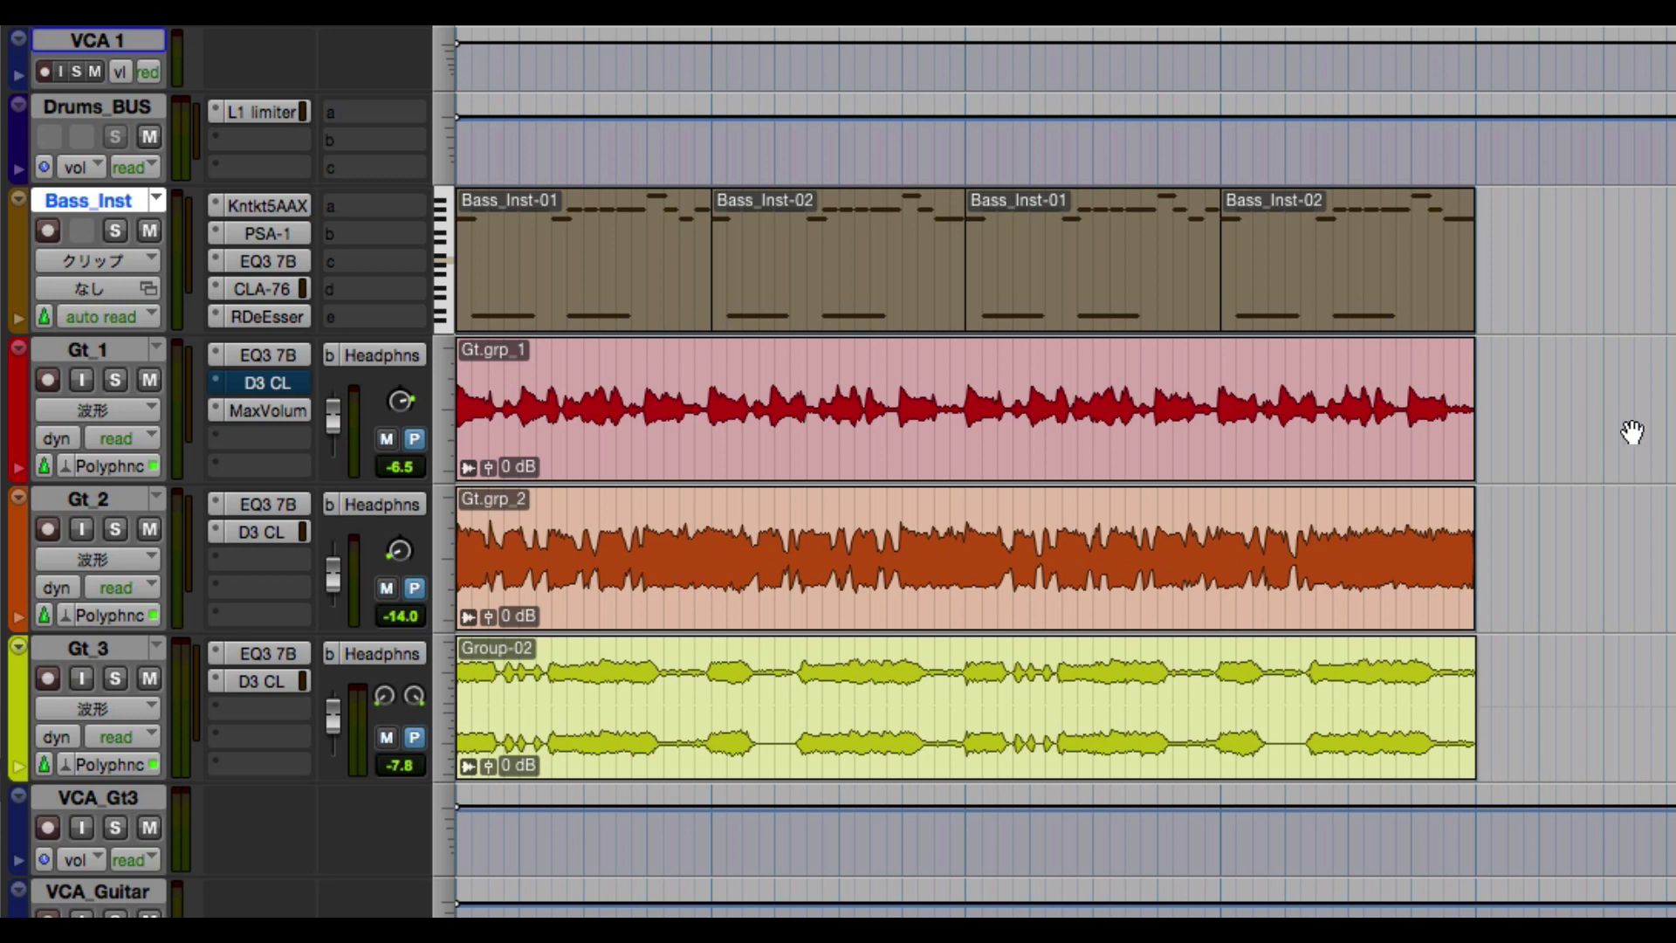
Solo the Bass_Inst track, play it back to hear it alone, and turn the solo off.
left_click(115, 231)
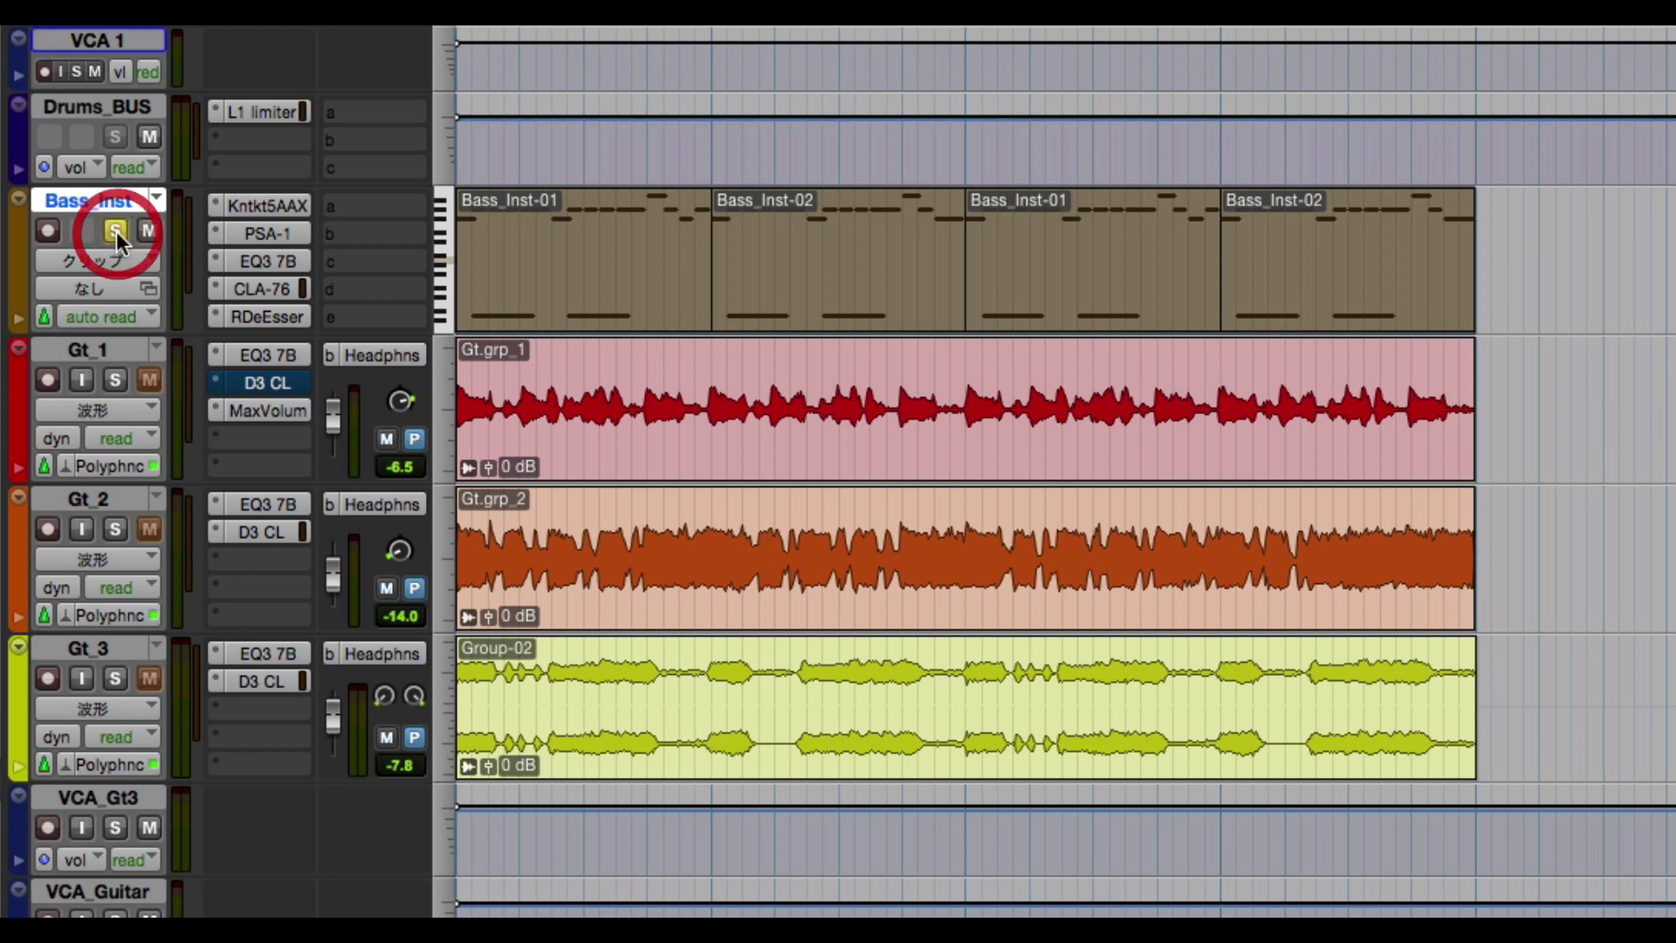
key("space")
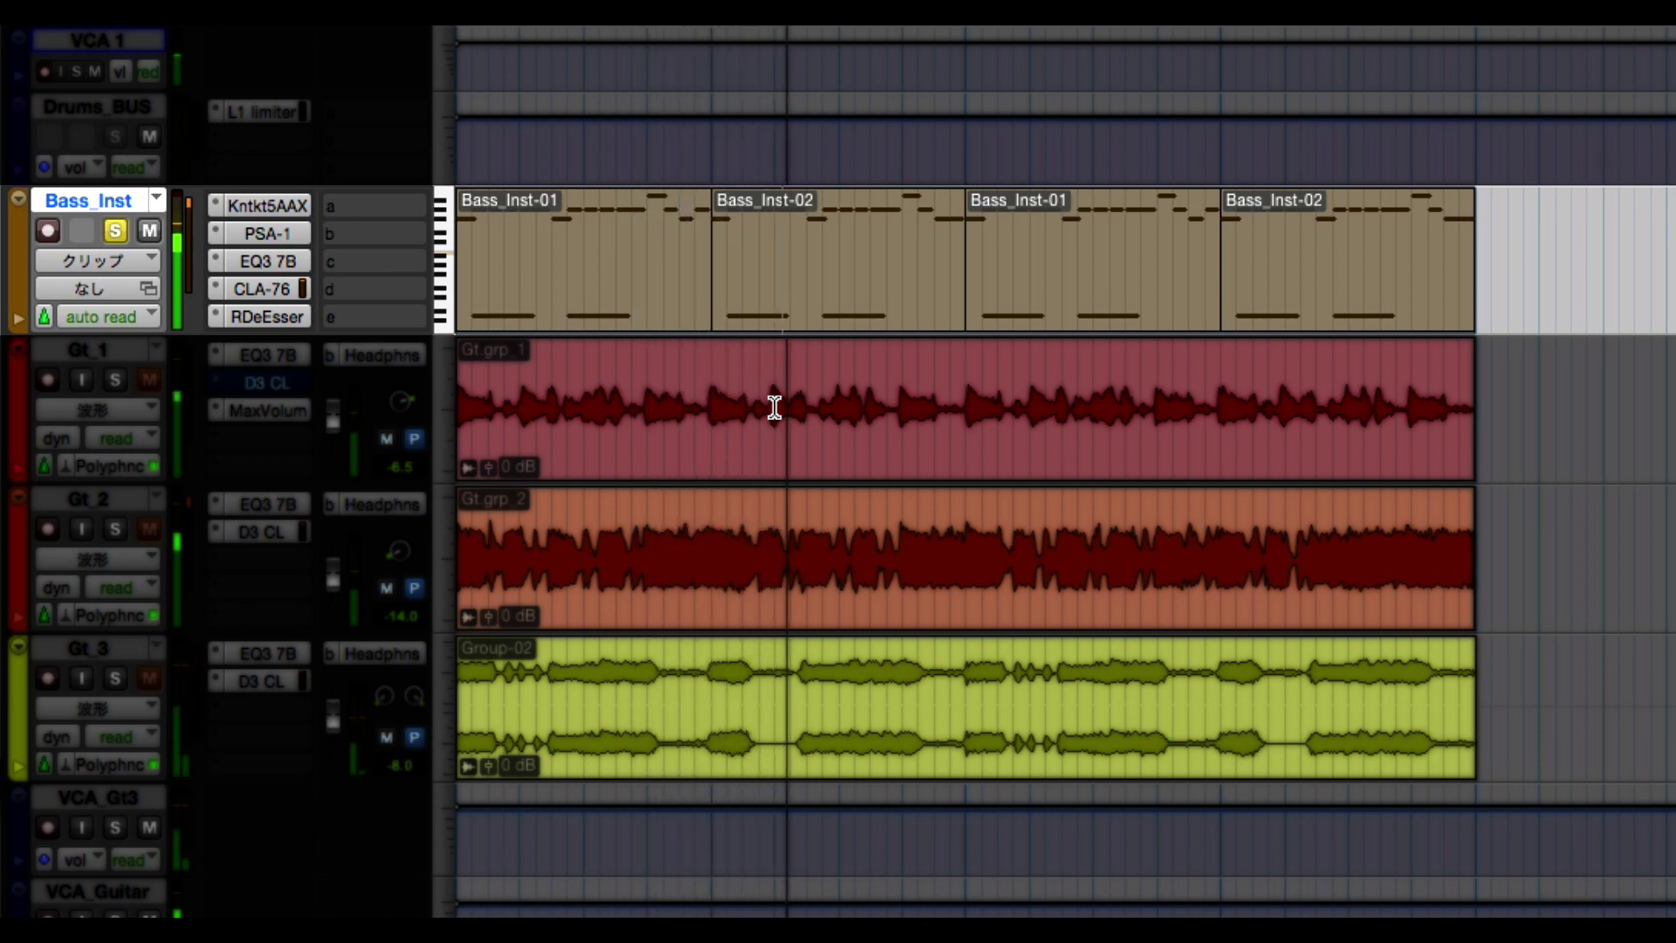
key("space")
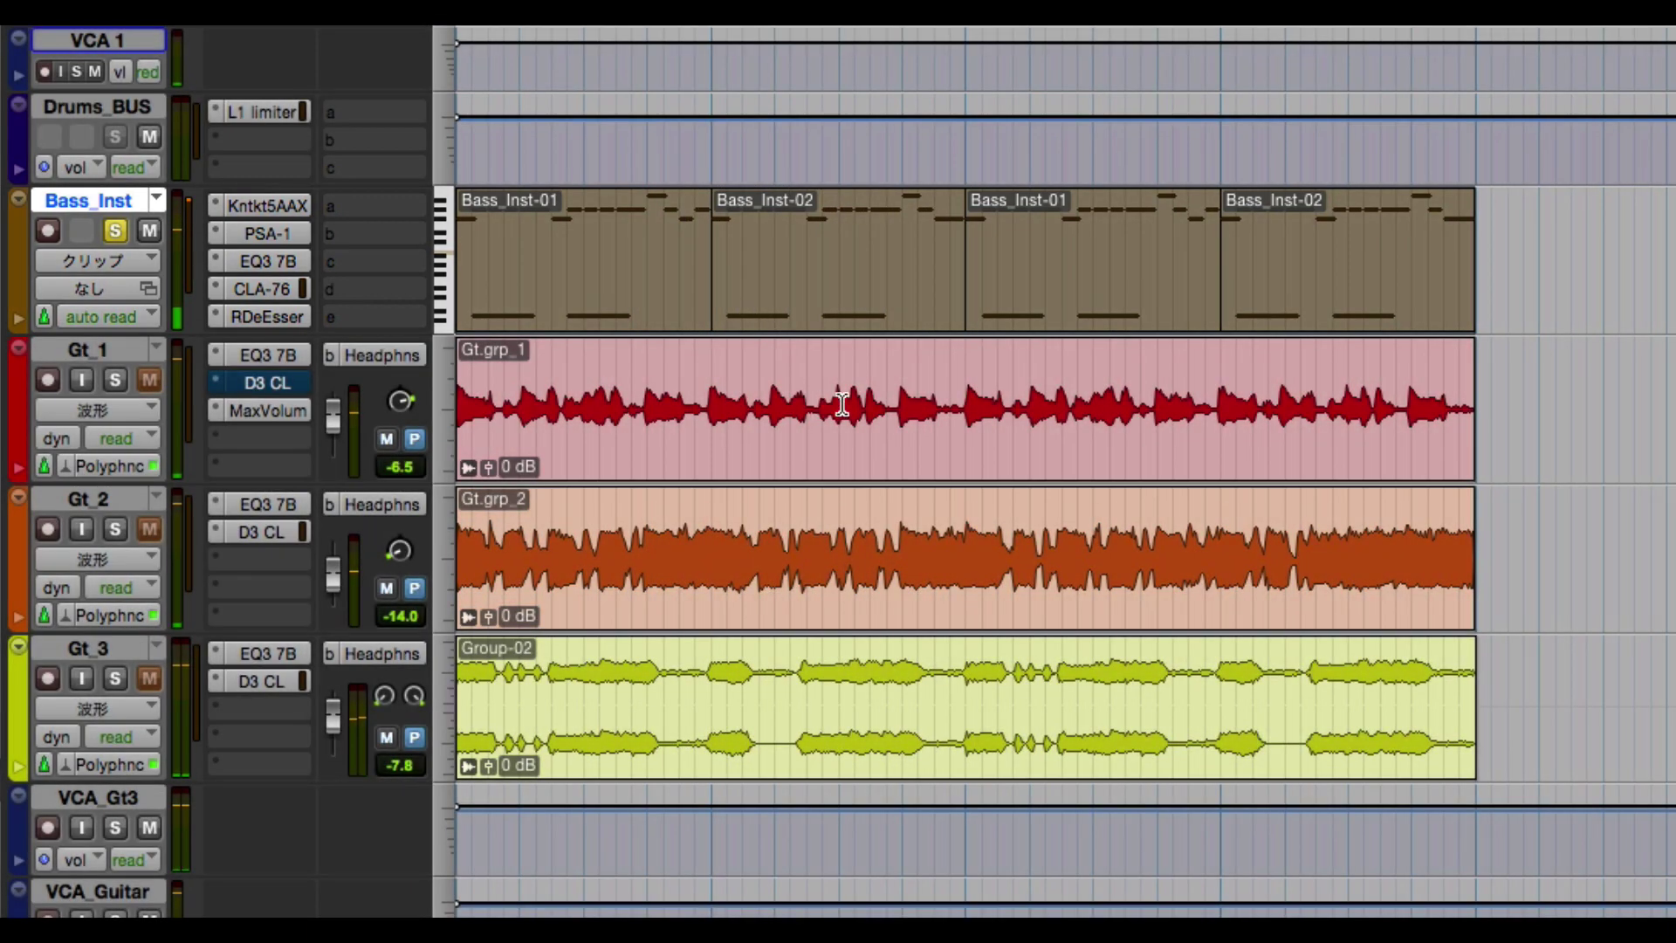
left_click(114, 231)
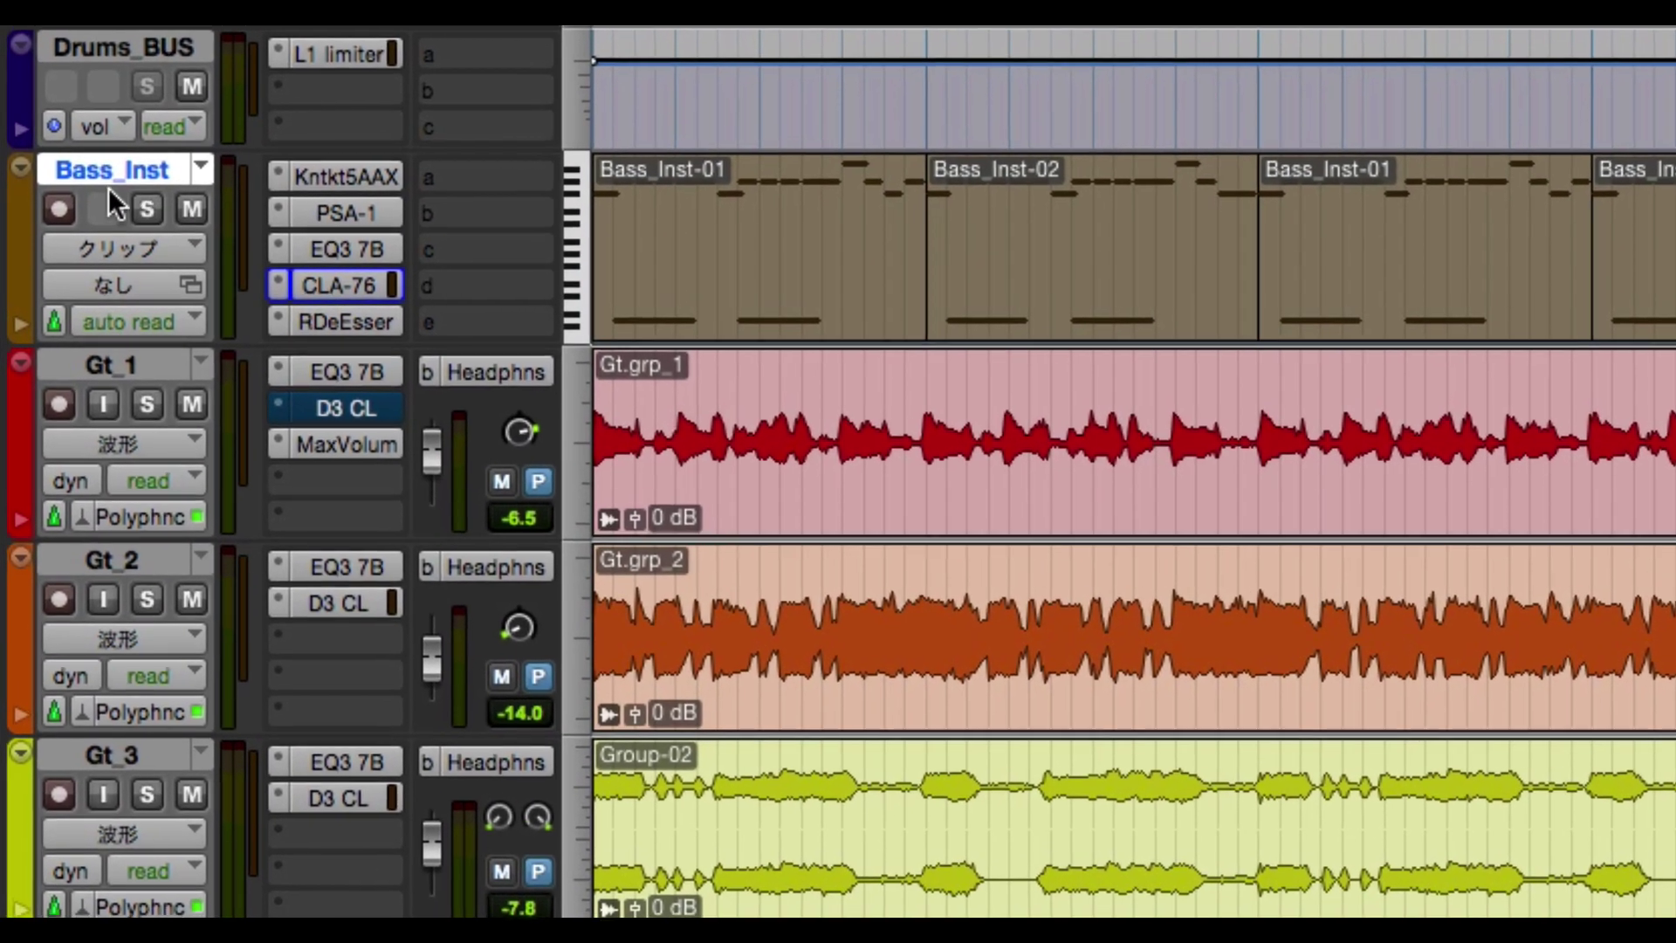
Open the commit settings for the Bass_Inst instrument track.
right_click(112, 164)
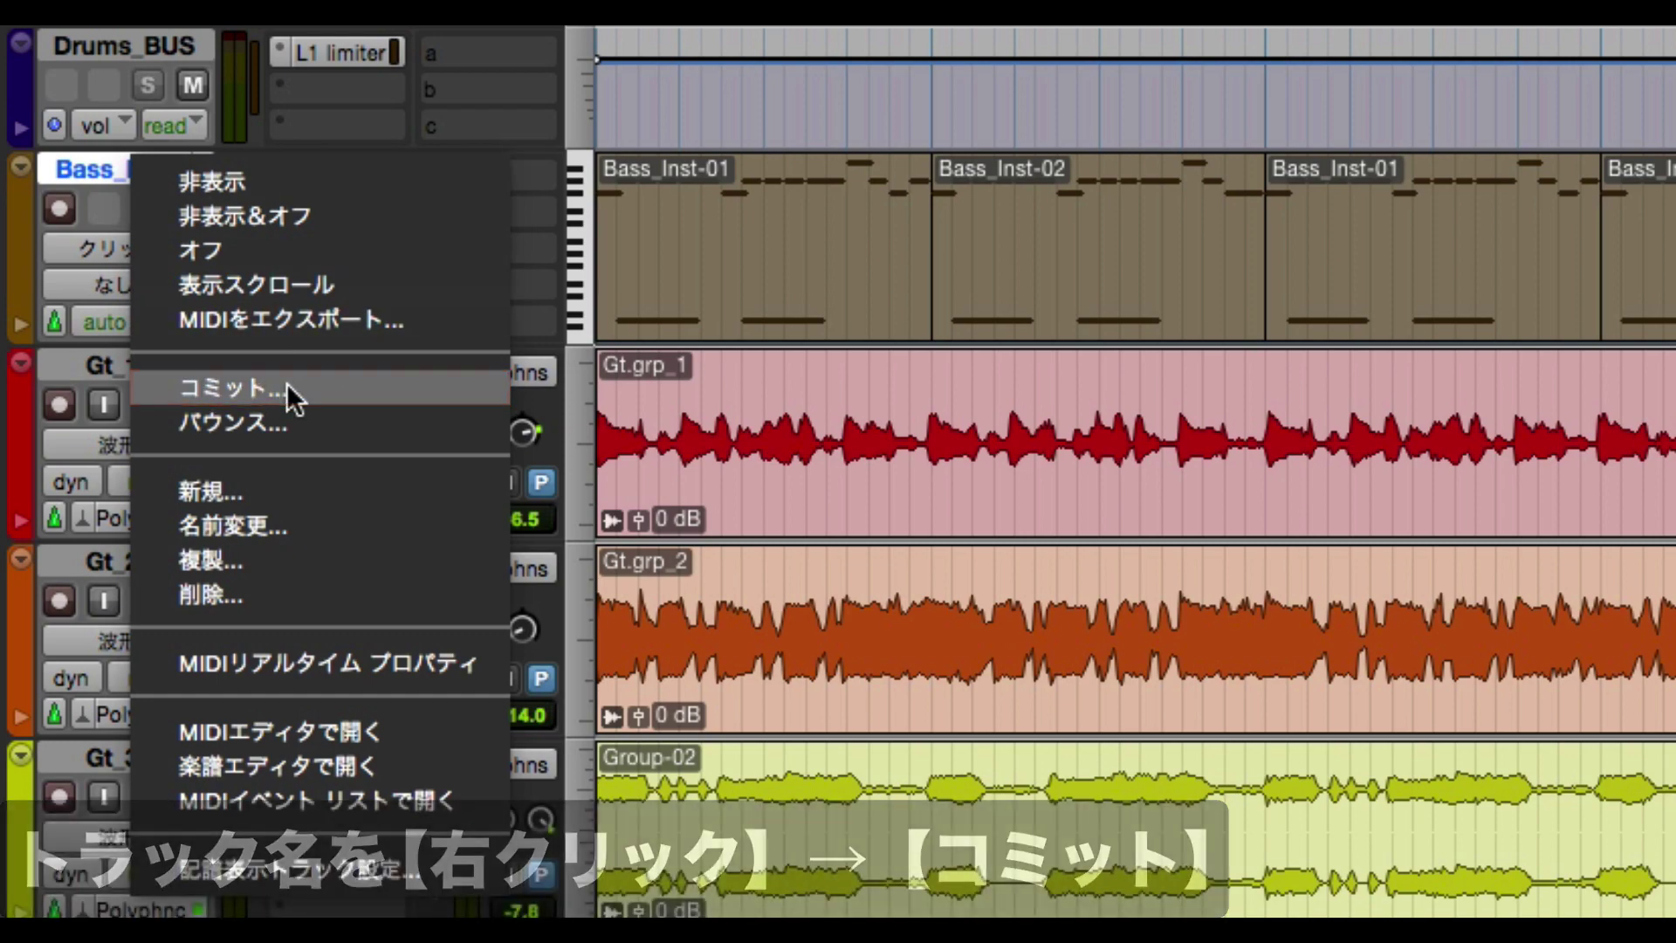
left_click(286, 384)
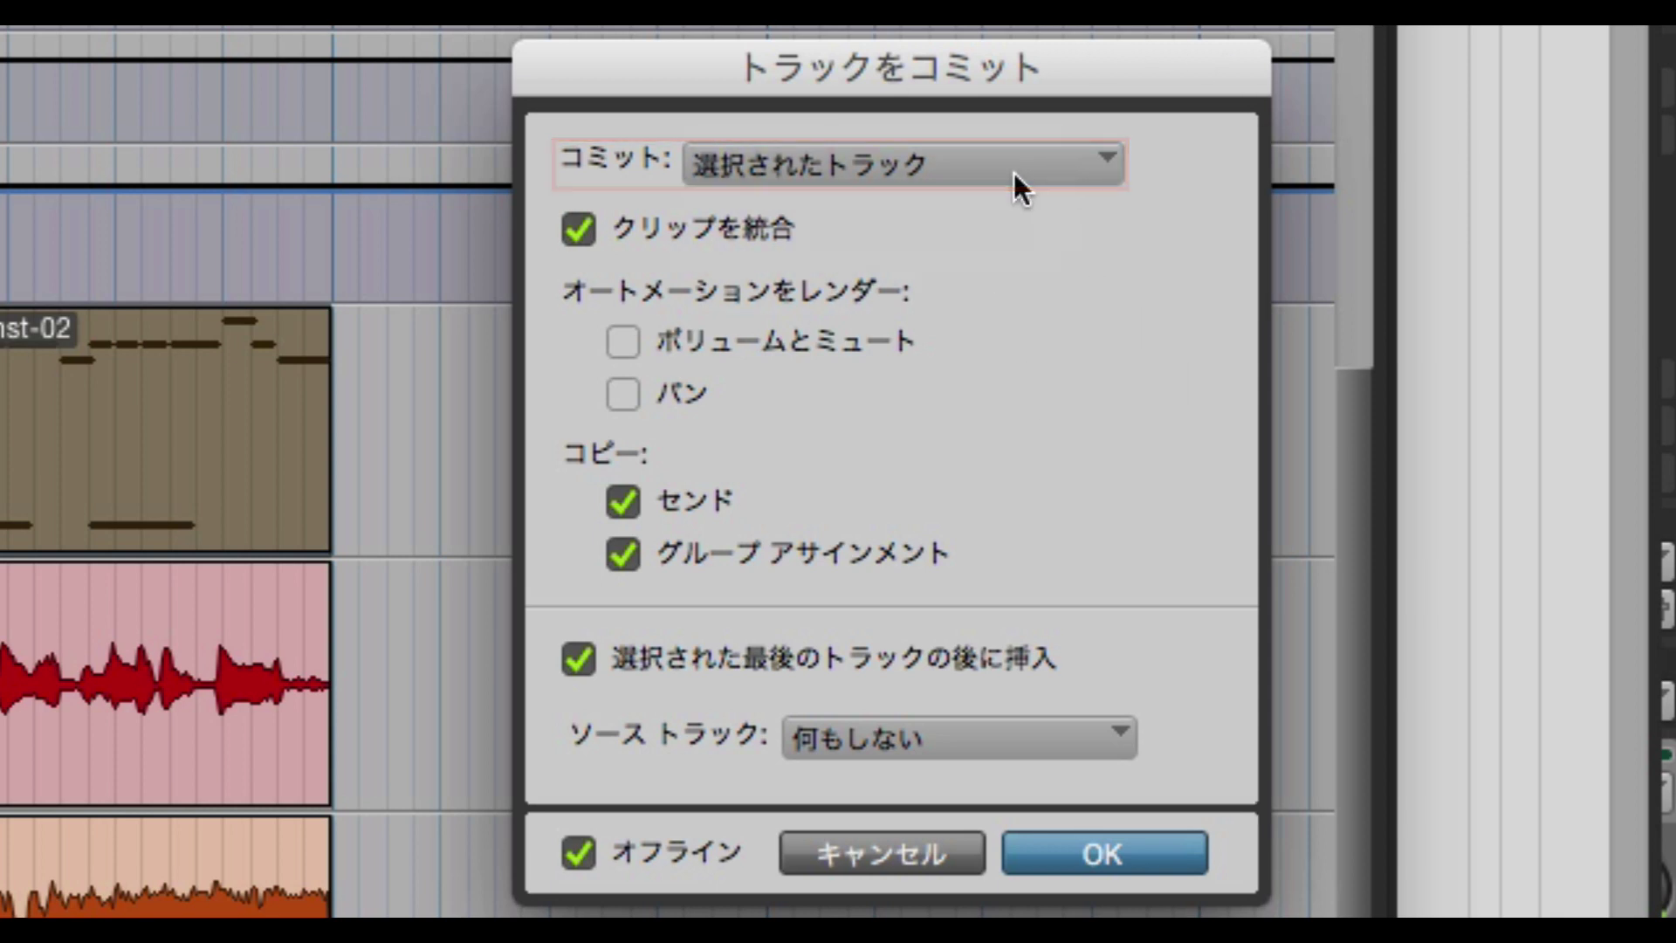
Try 編集範囲 as the commit scope and restore 選択されたトラック, toggling the クリップを統合 and センド options off and on.
left_click(956, 169)
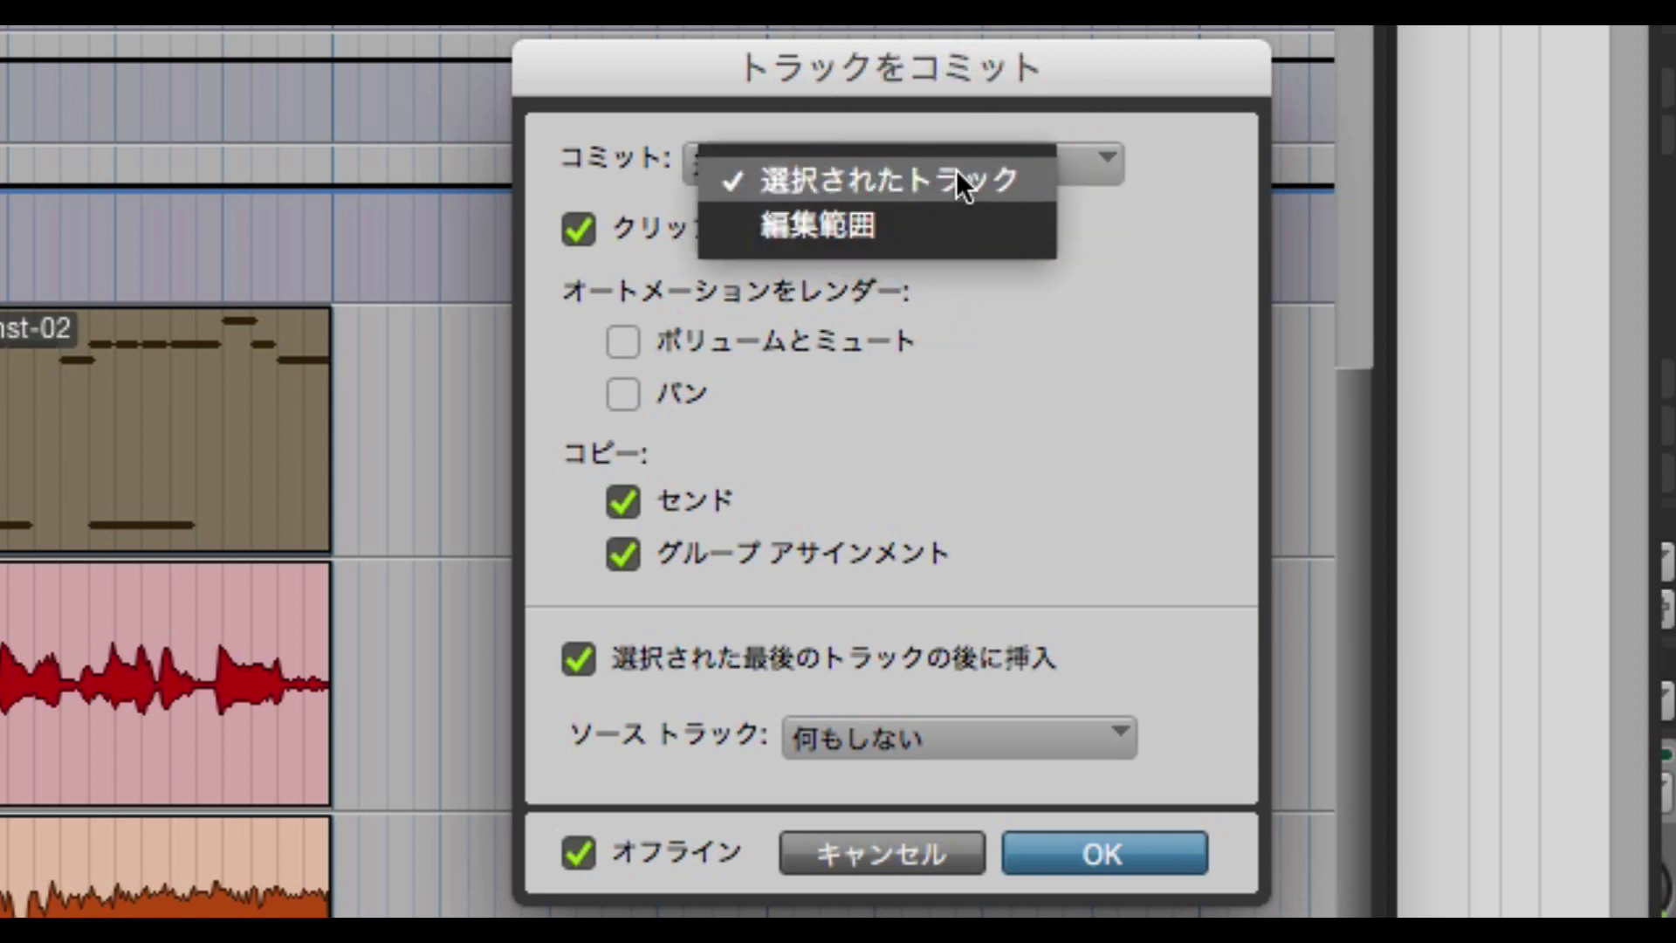
left_click(917, 229)
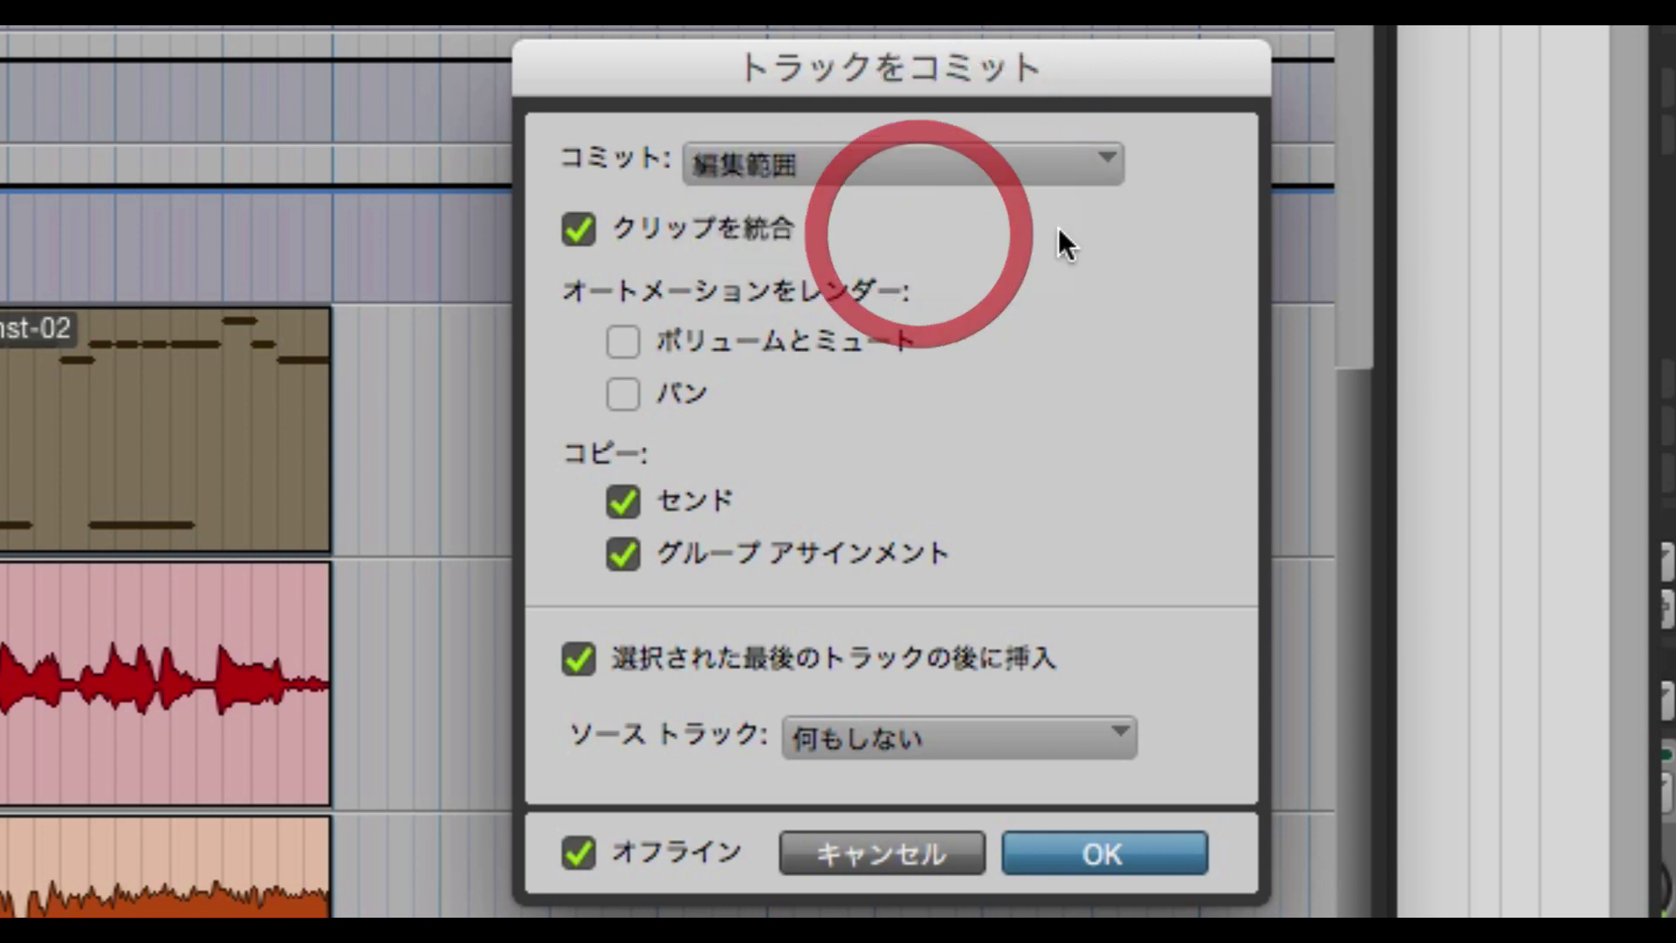
left_click(962, 171)
left_click(896, 135)
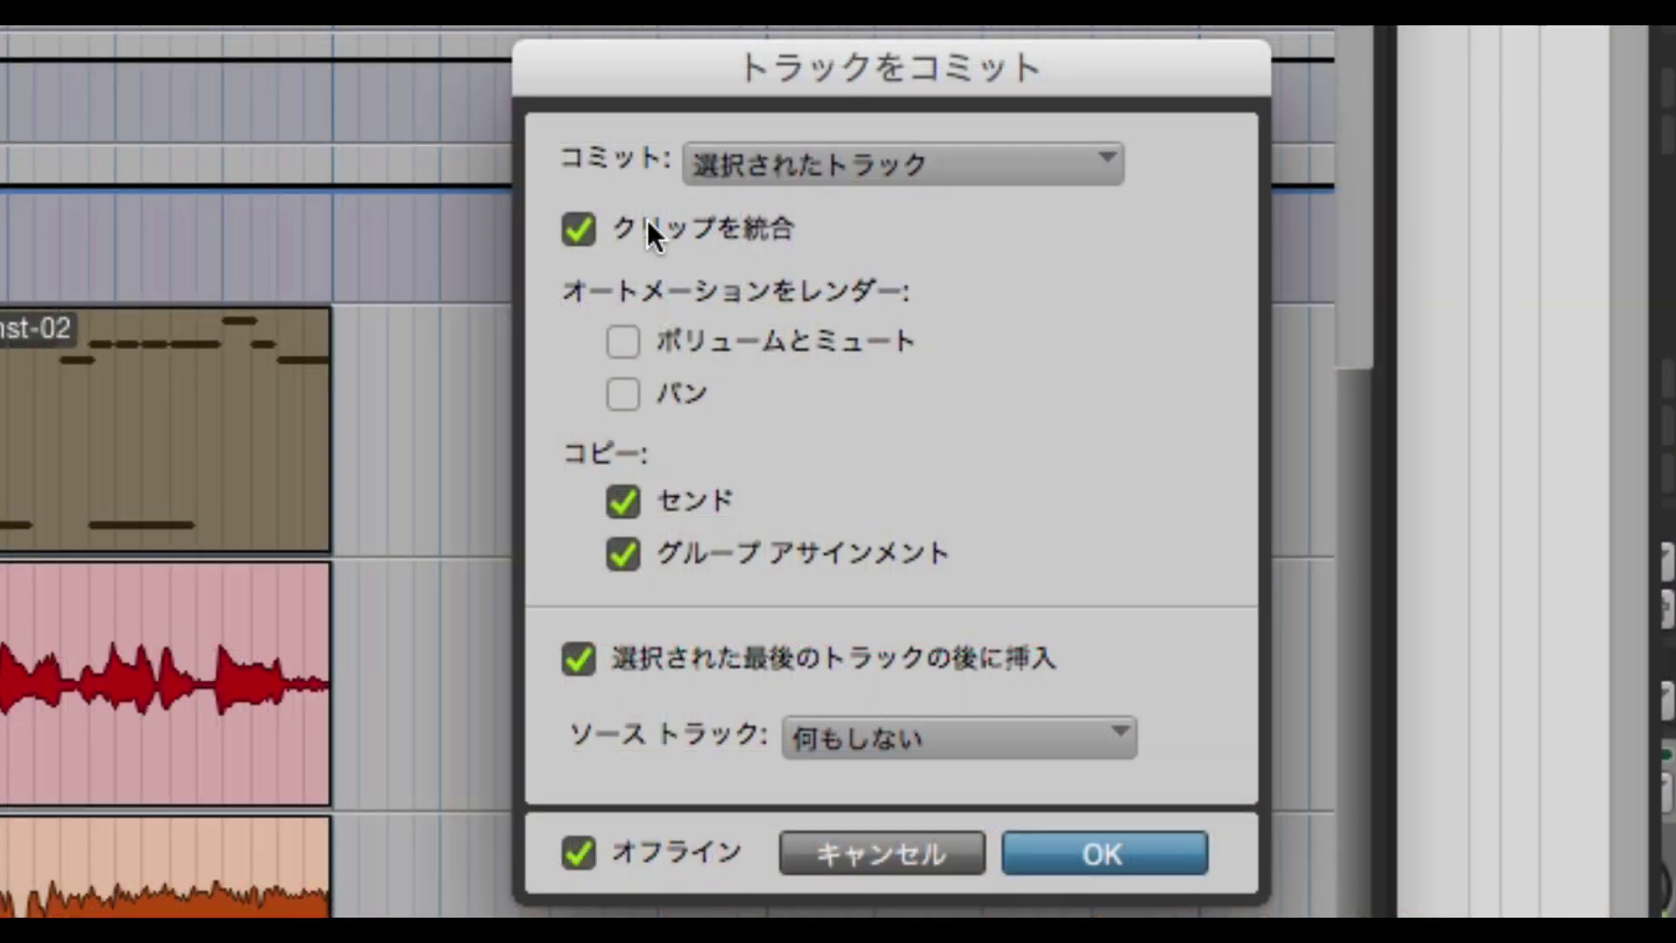
left_click(651, 223)
left_click(655, 213)
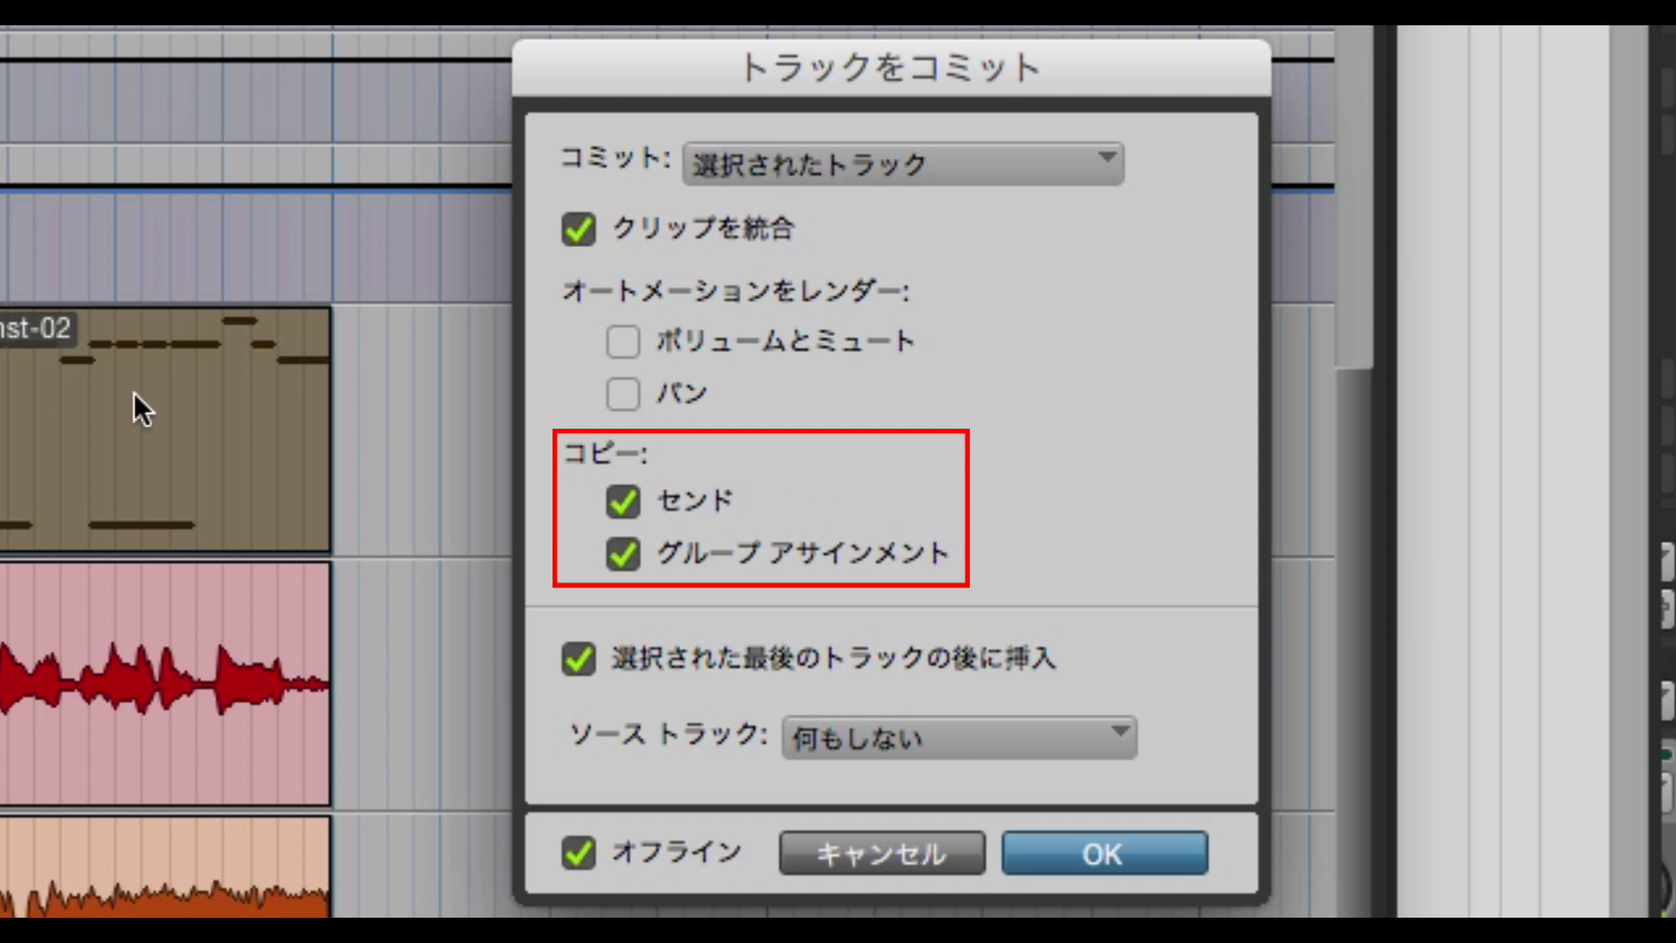
left_click(622, 502)
left_click(622, 502)
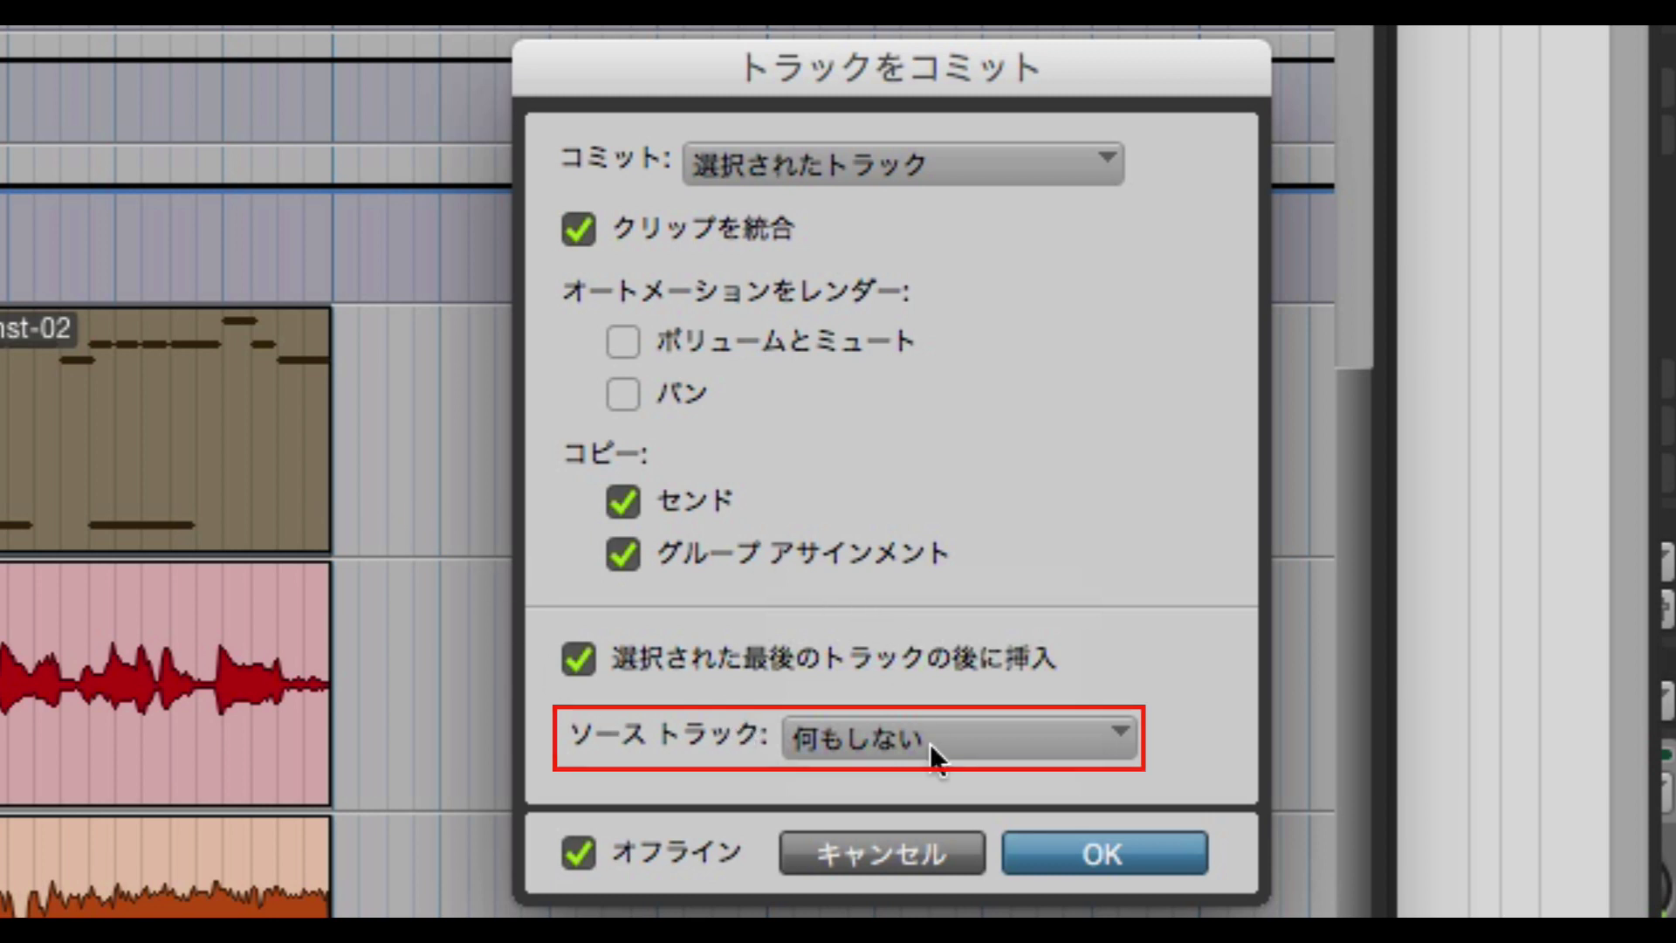
Set the source track handling to オフ and commit the Bass_Inst track to audio.
left_click(980, 740)
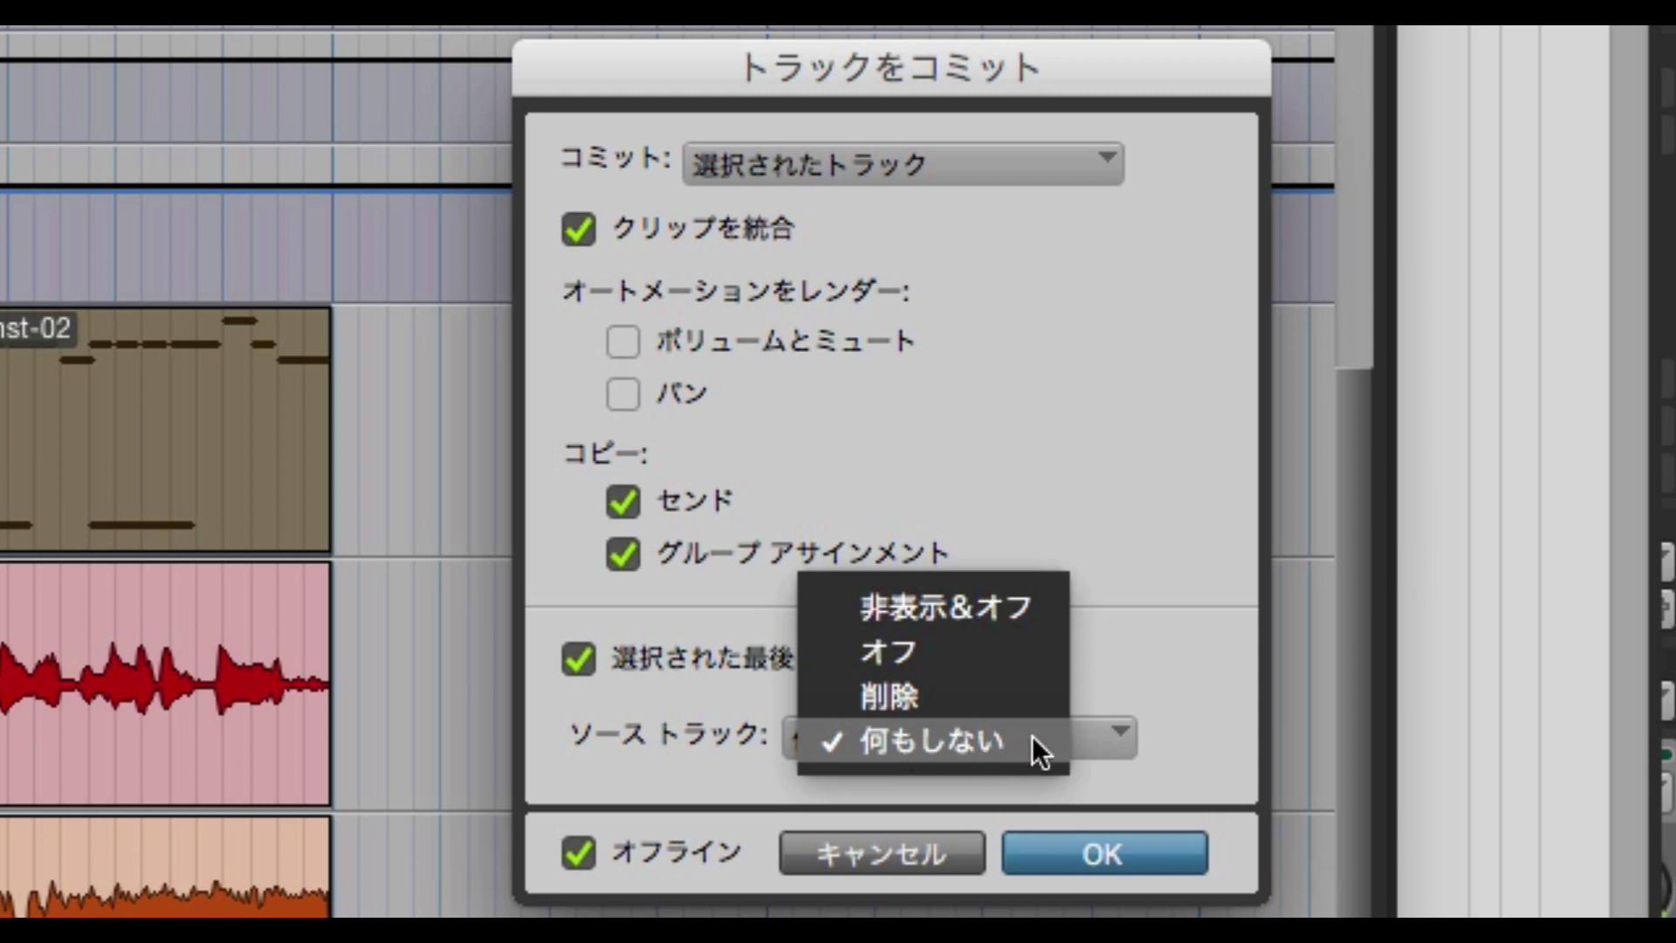
left_click(932, 663)
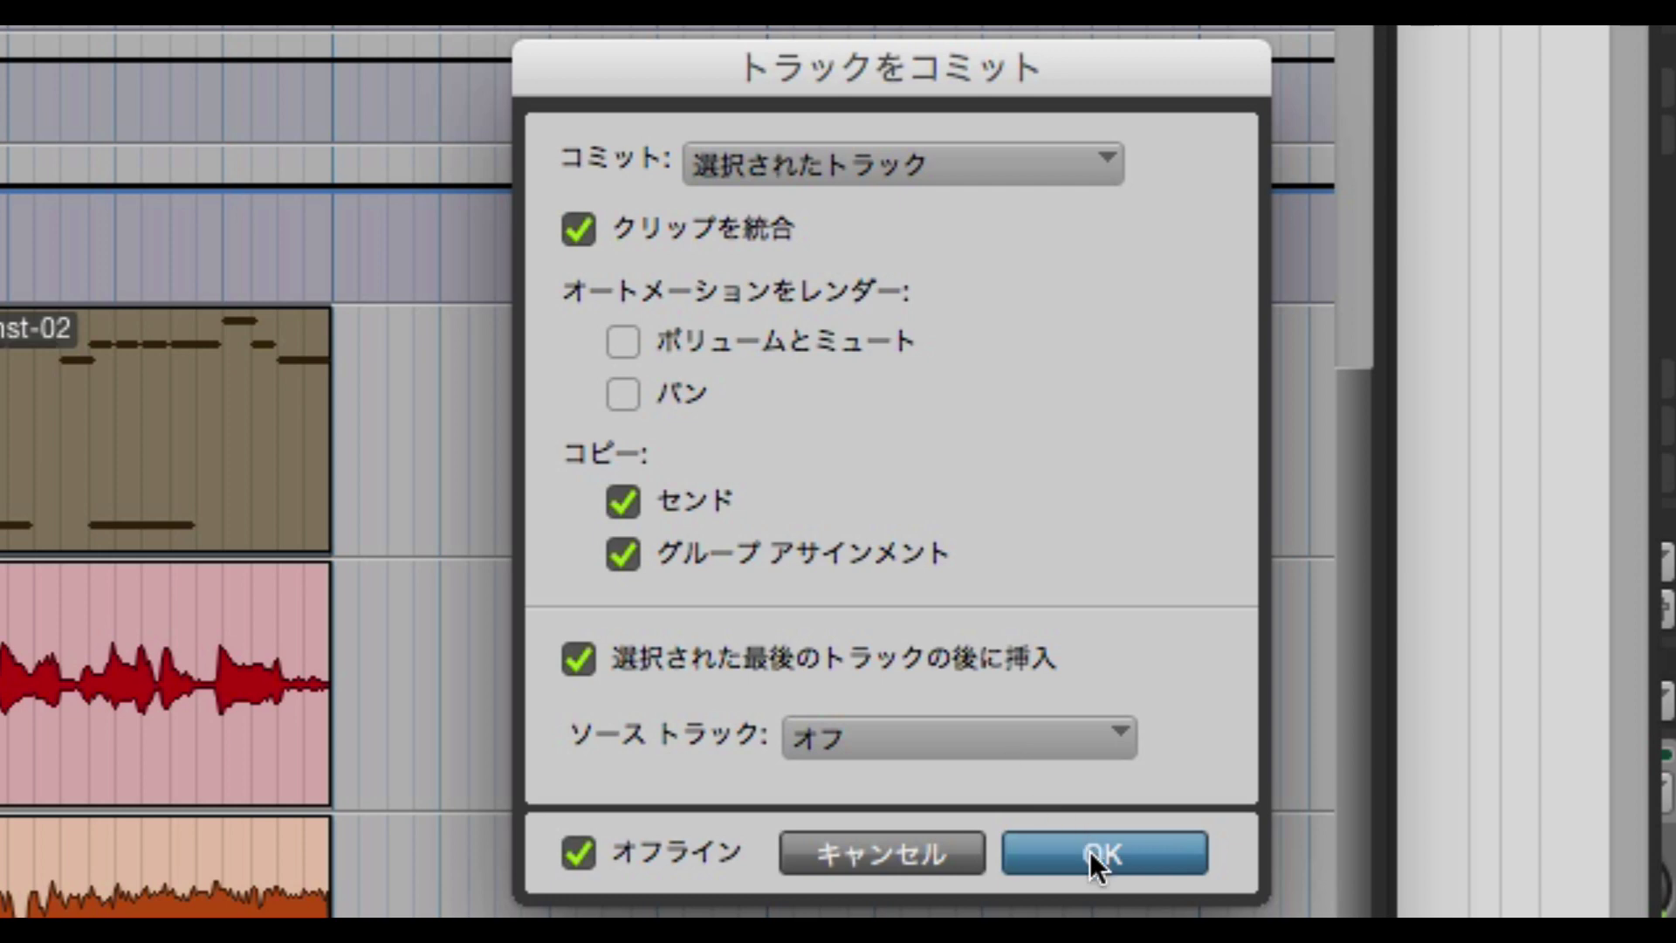
left_click(1119, 854)
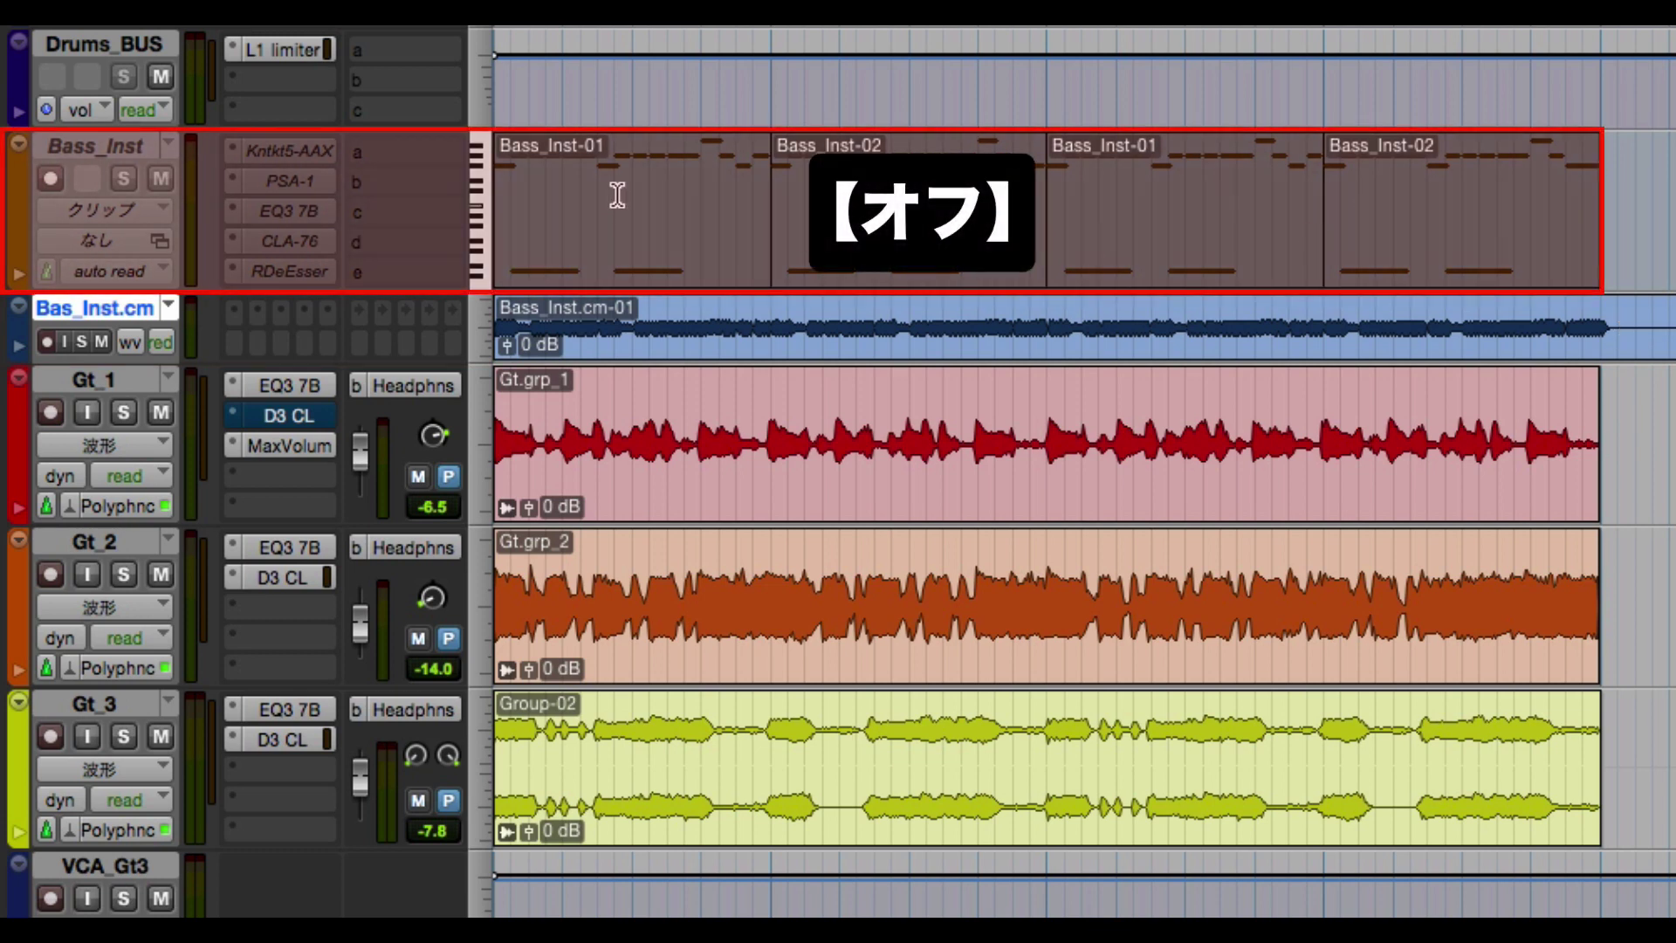
Solo the committed bass audio track and play it back.
left_click(84, 342)
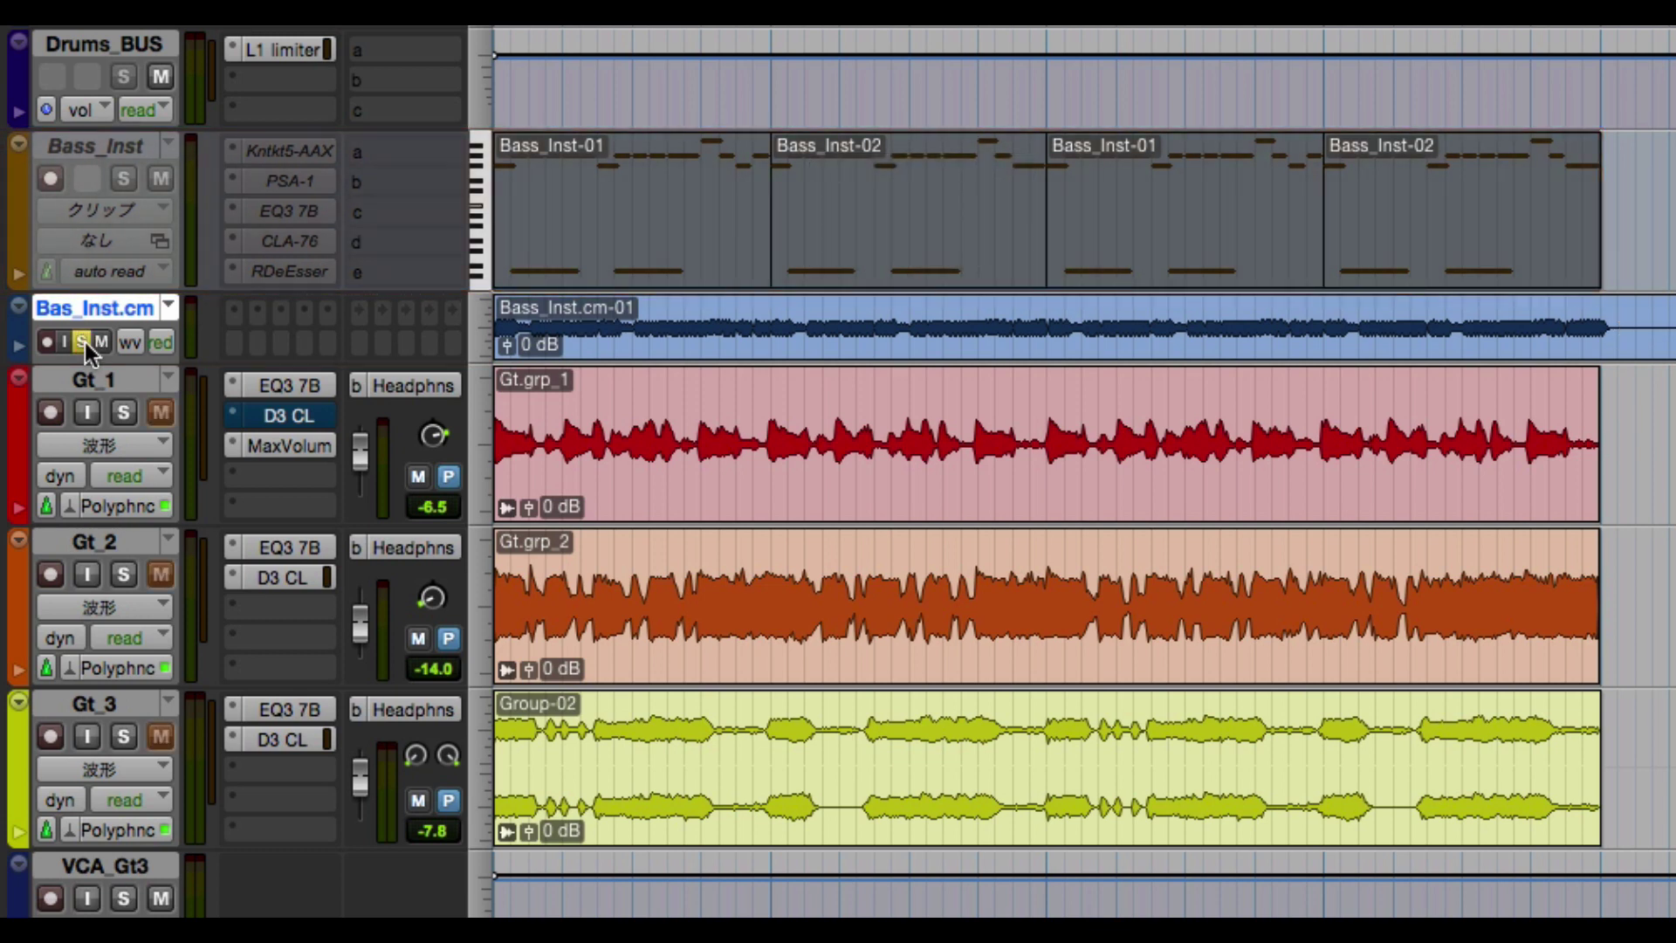
key("space")
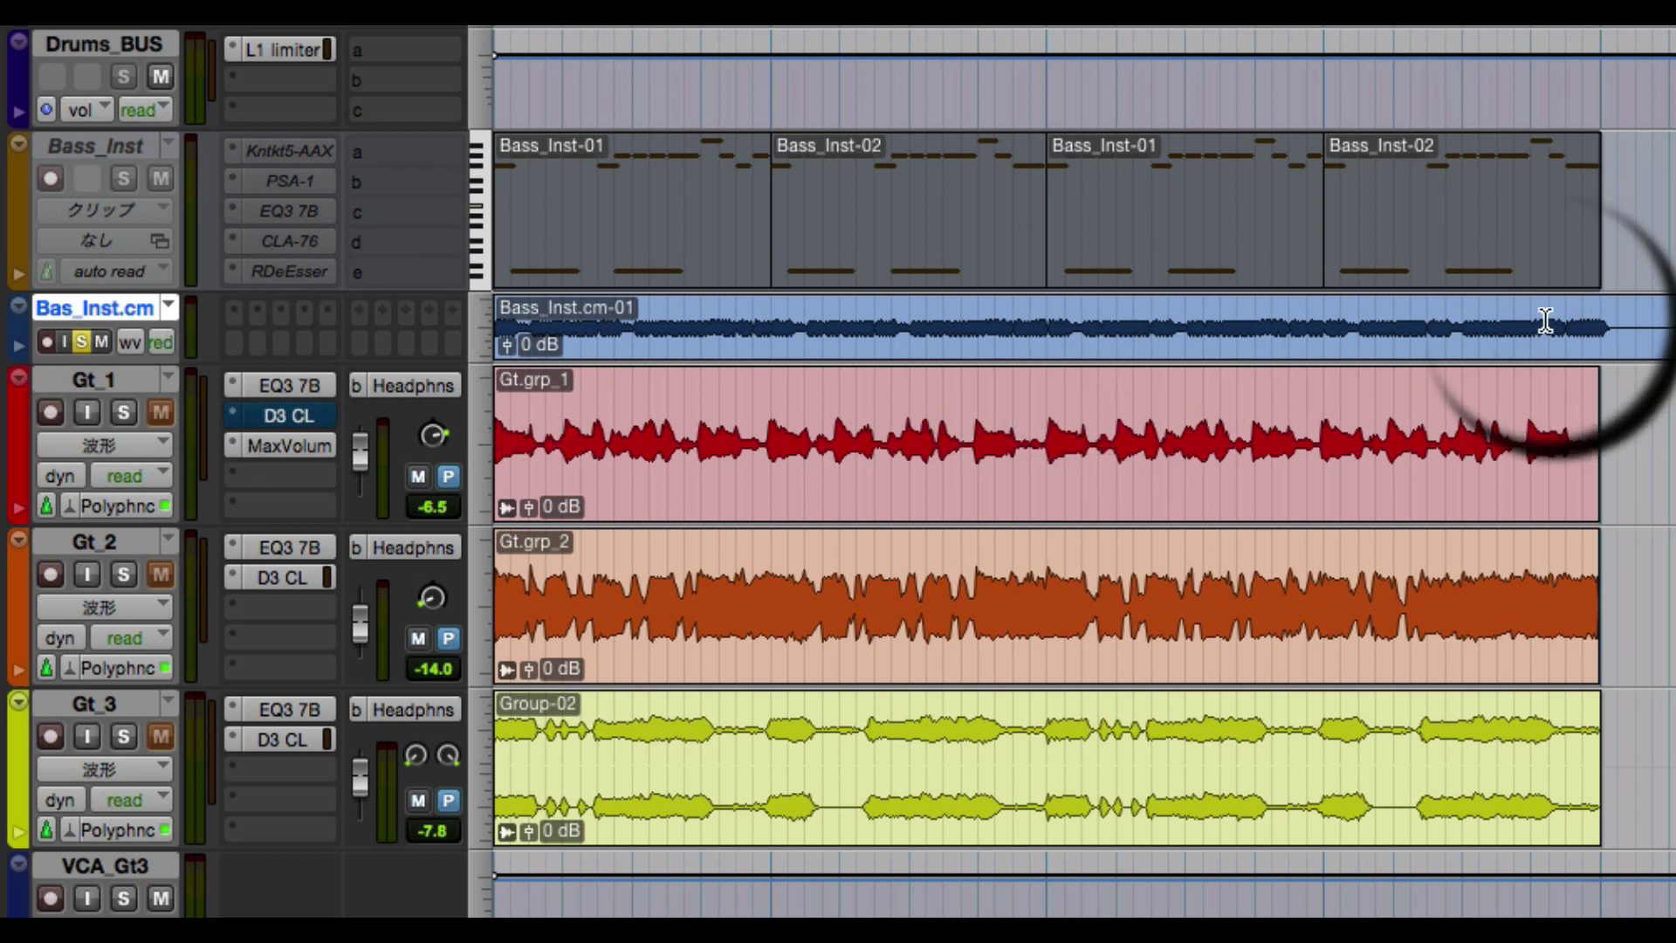
Delete the committed bass audio clip from the Bas_Inst.cm track.
key("p")
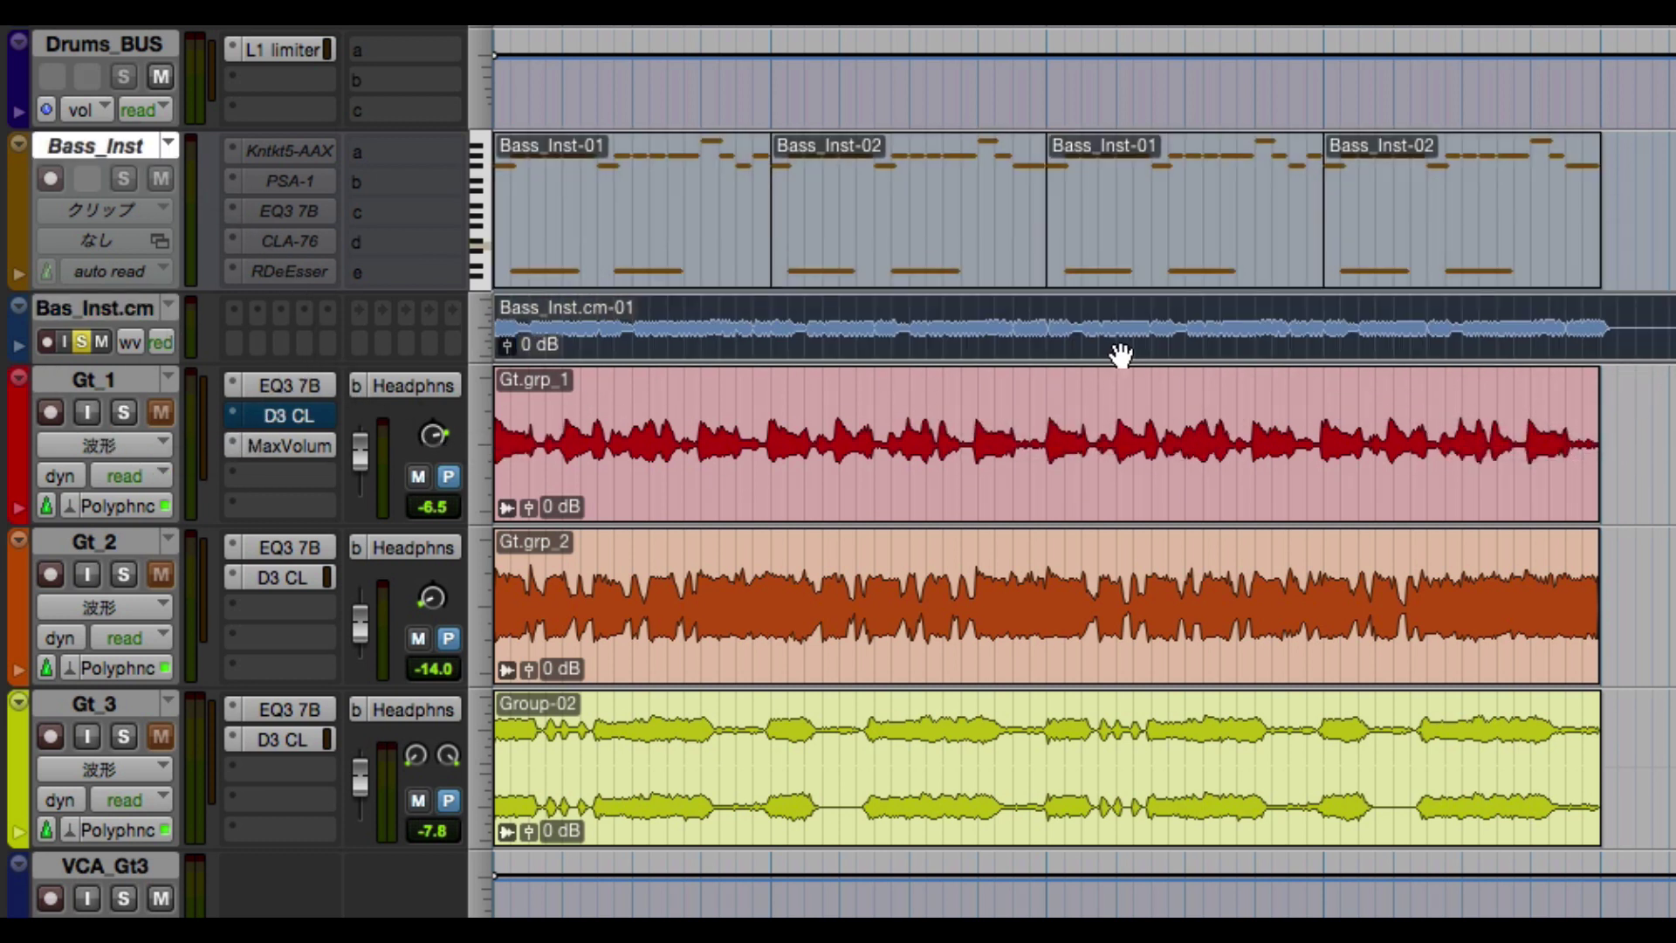
left_click(917, 347)
key("Delete")
Reactivate the Bass_Inst track and render its first Bass_Inst-01 MIDI clip as audio on the Bas_Inst.cm track.
right_click(132, 144)
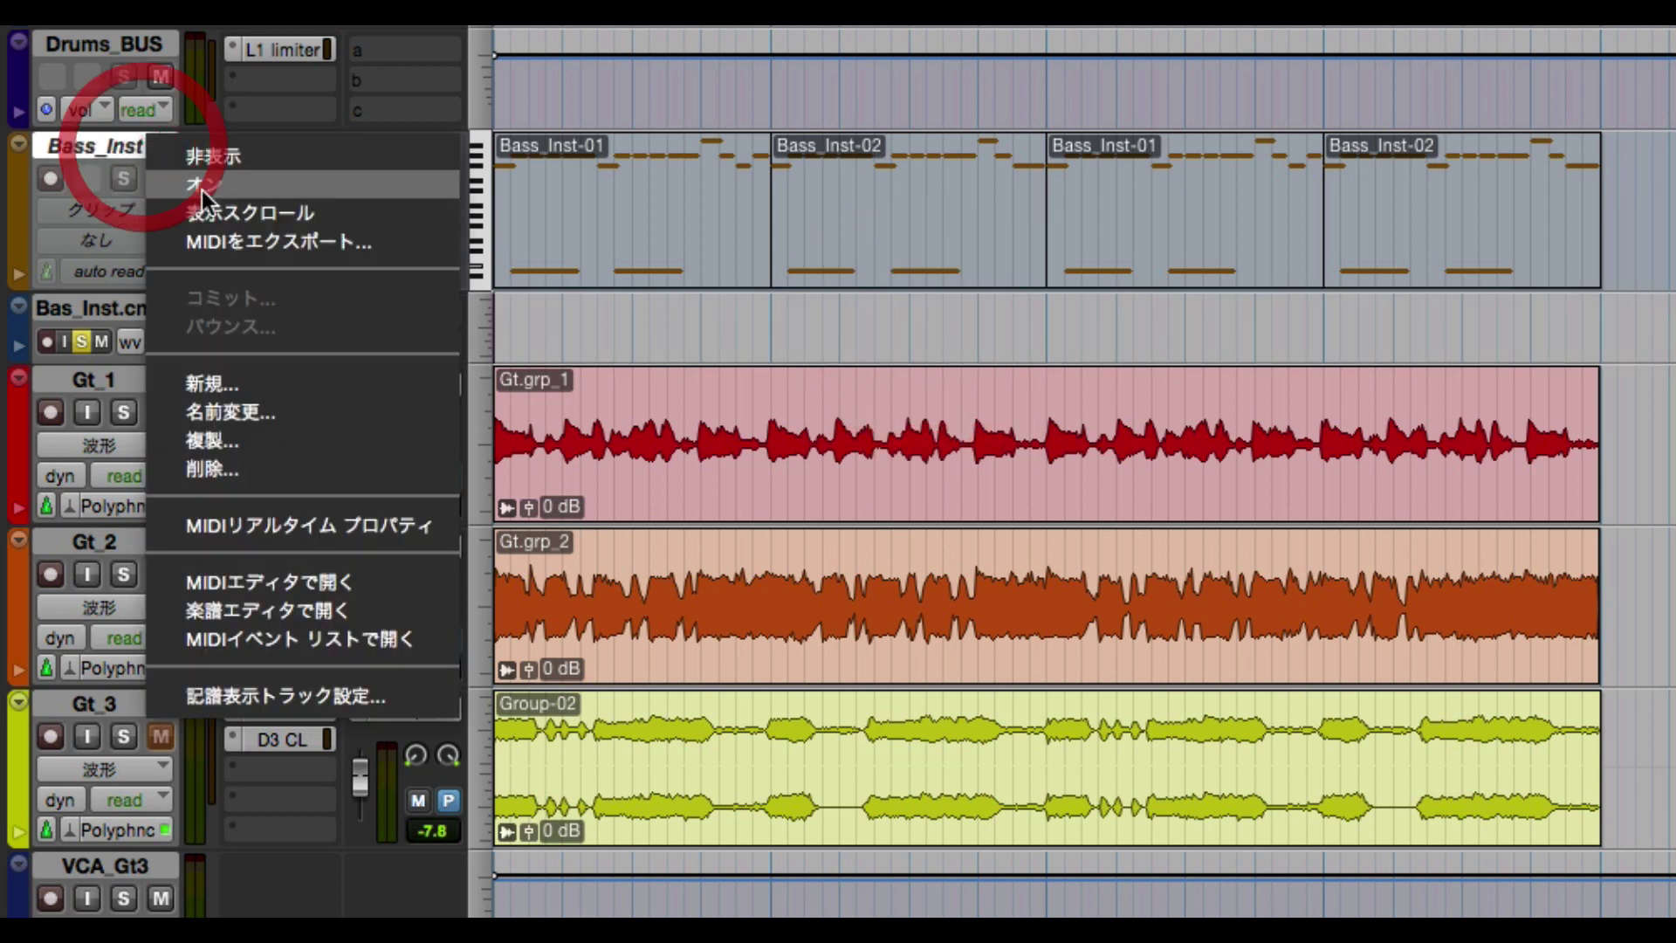
left_click(222, 179)
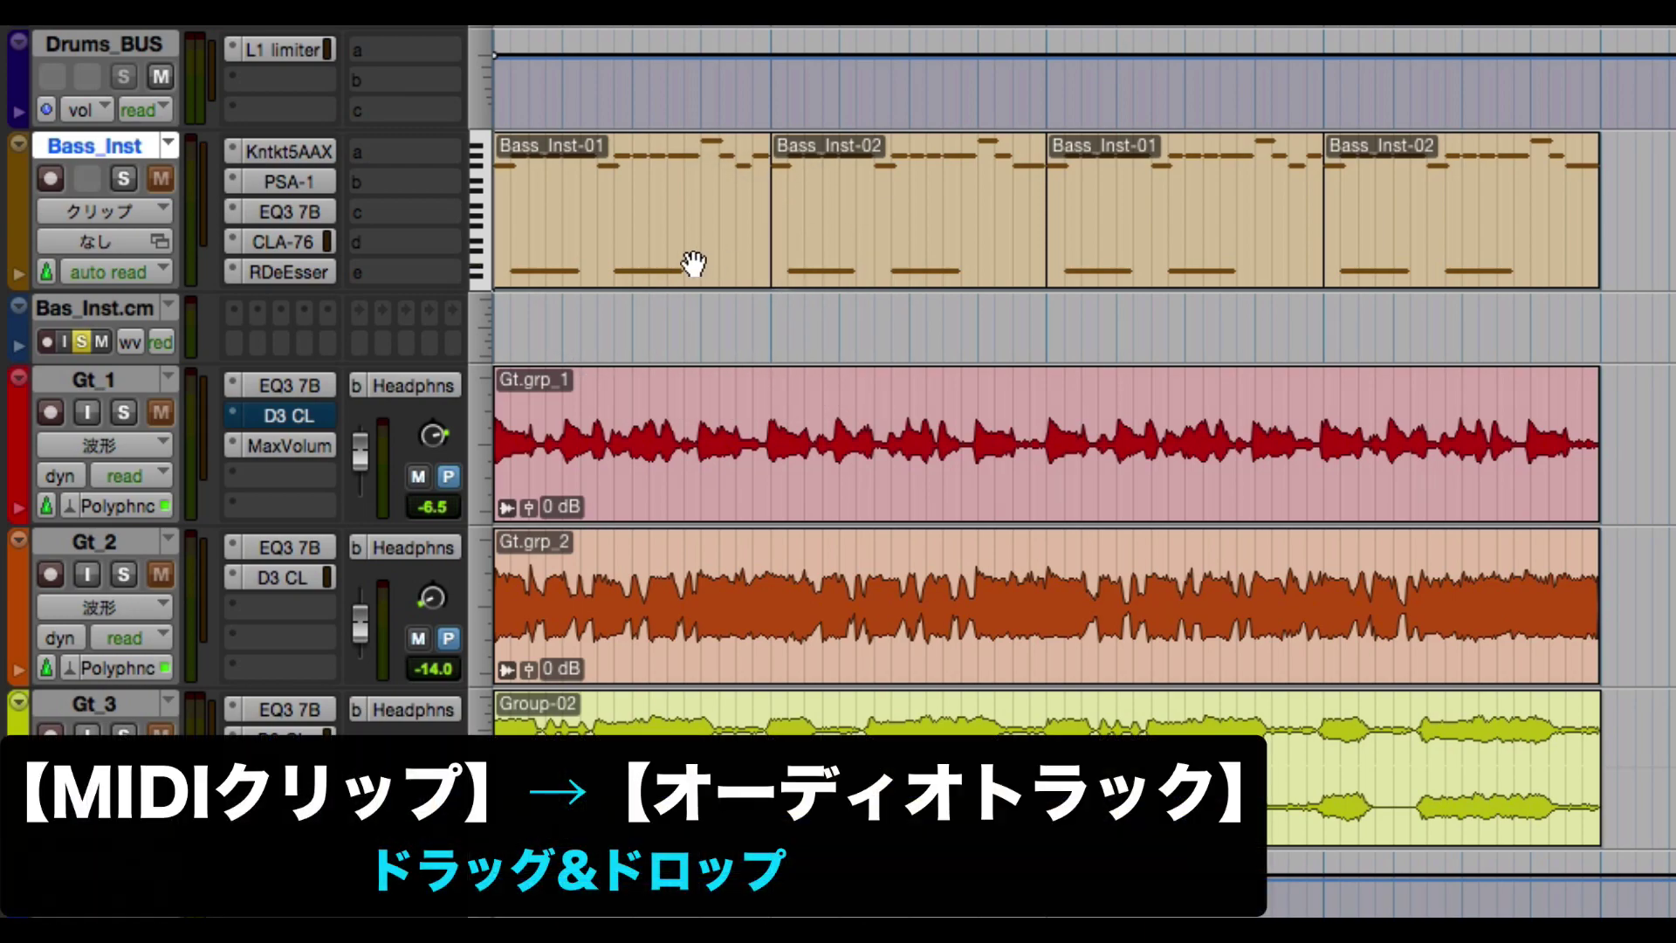
left_click_drag(703, 262, 712, 331)
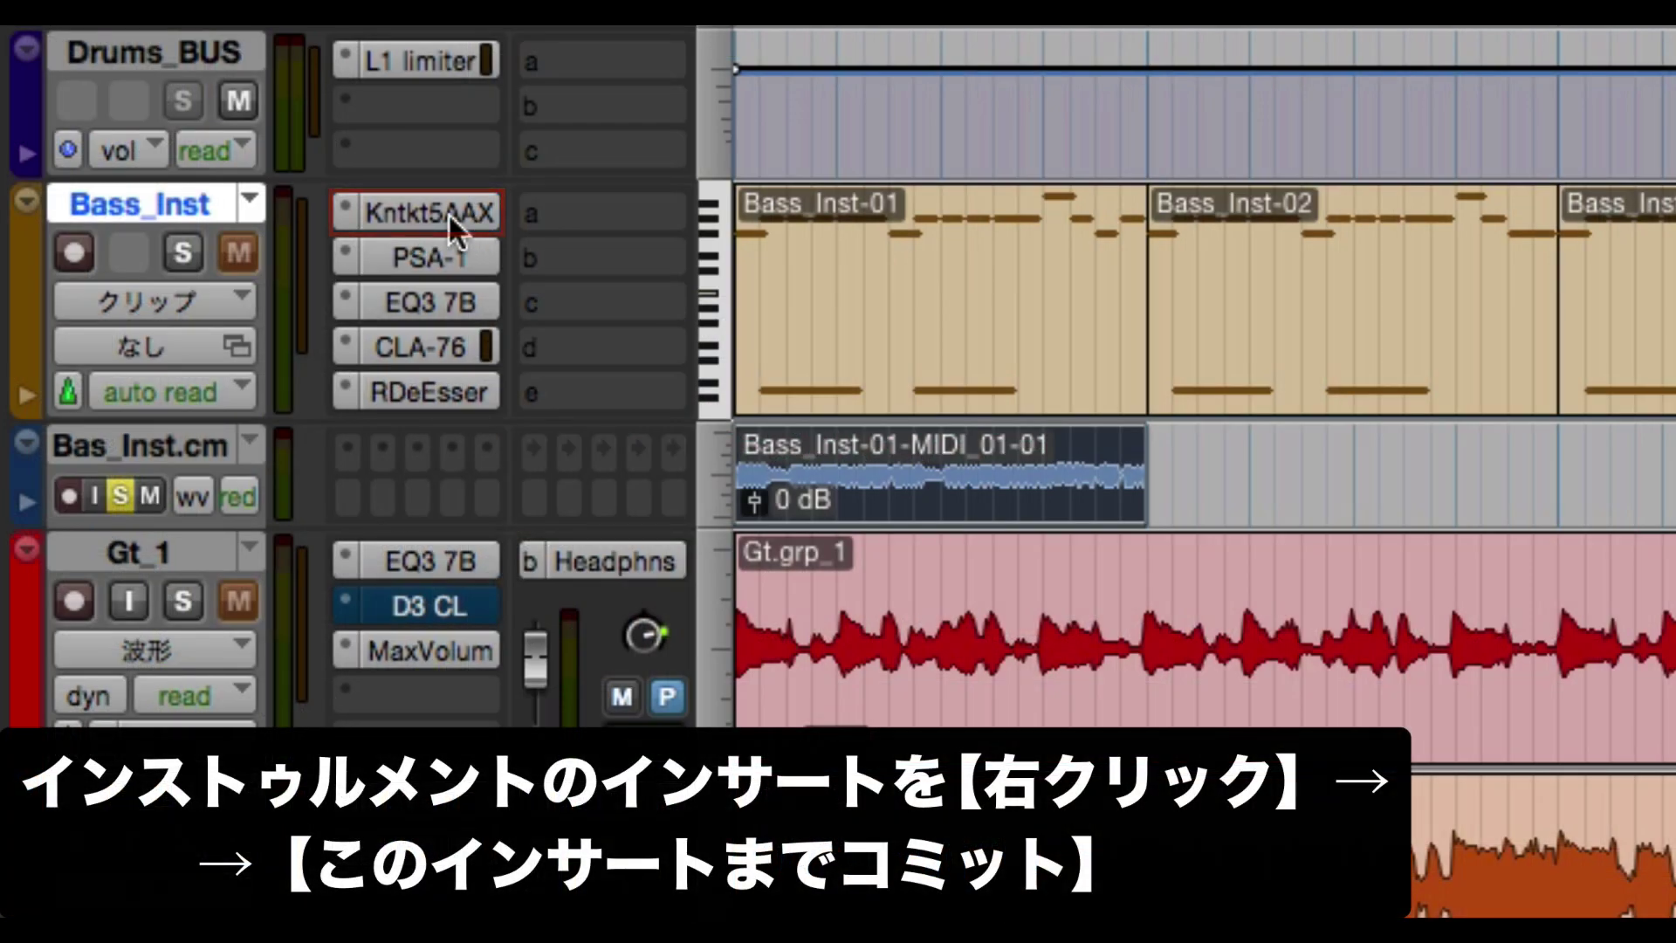
Commit the Bass_Inst track up to the Kntkt5AAX insert with the source track set to オフ, and enlarge the new audio track's height.
right_click(448, 212)
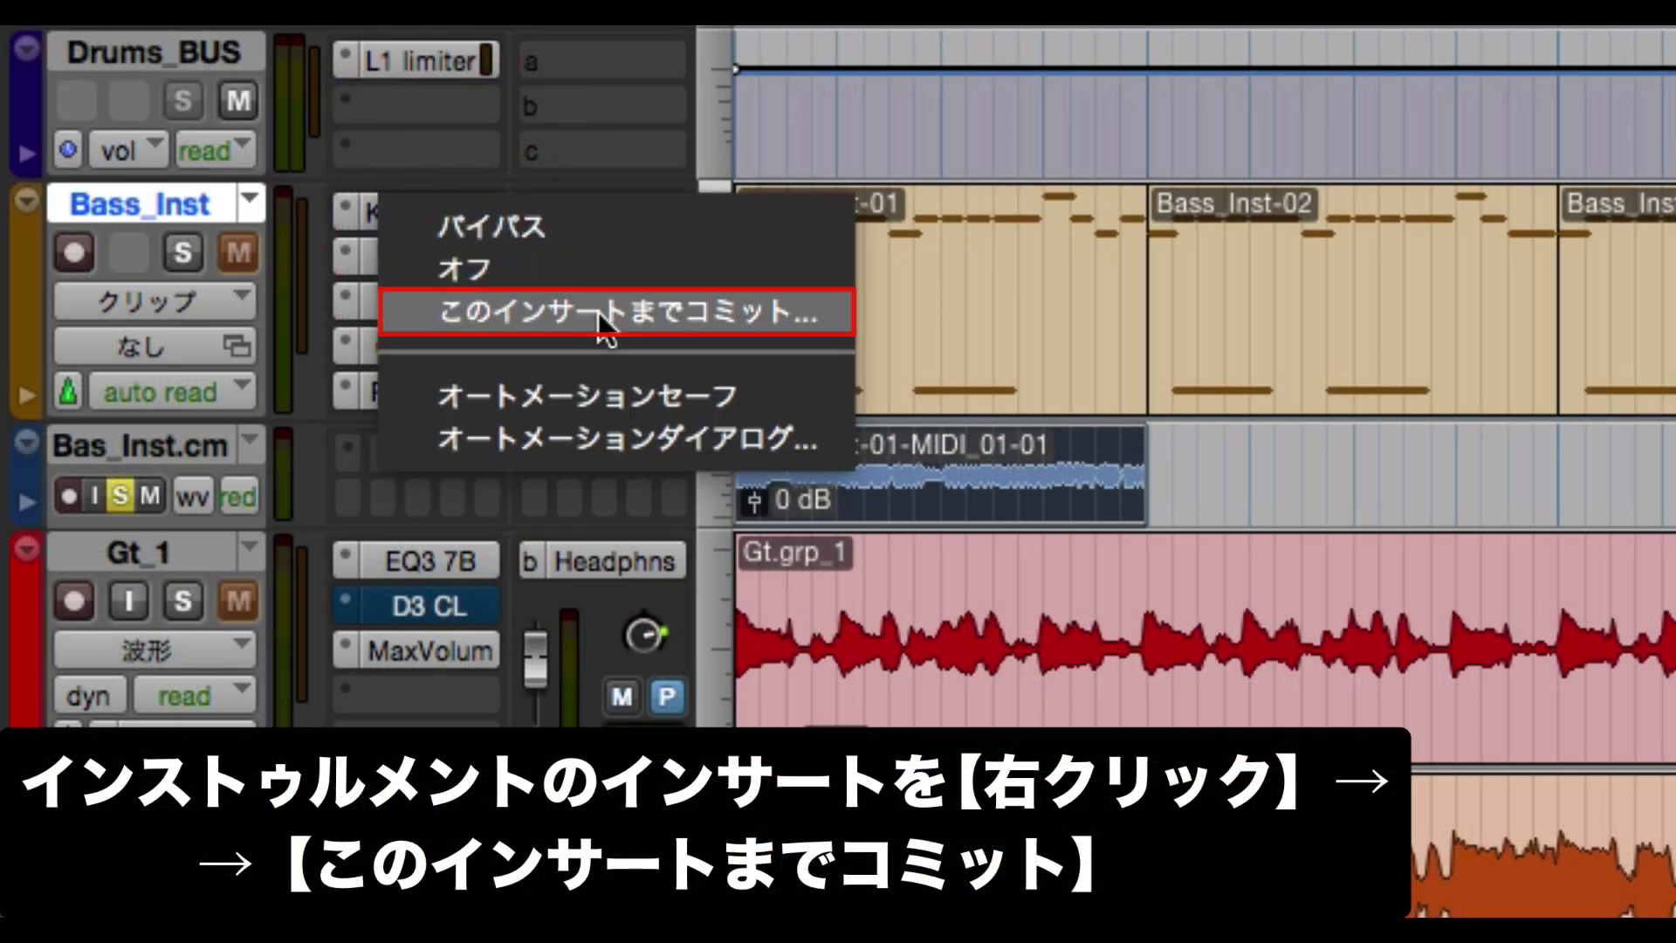
left_click(699, 318)
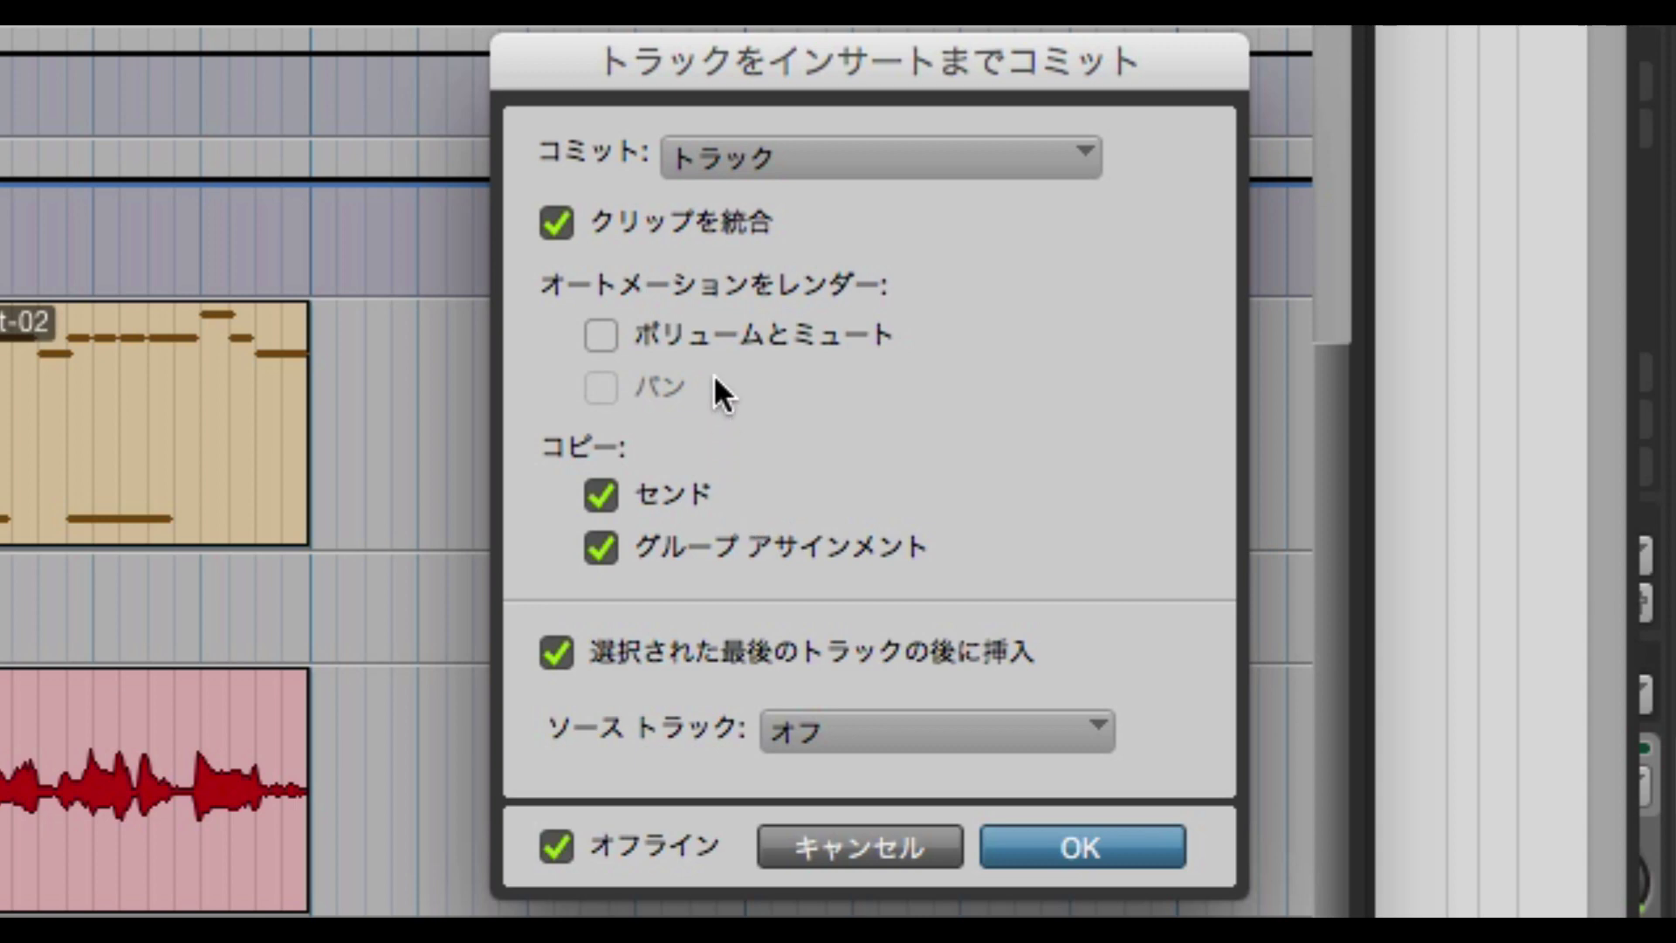
left_click(1094, 847)
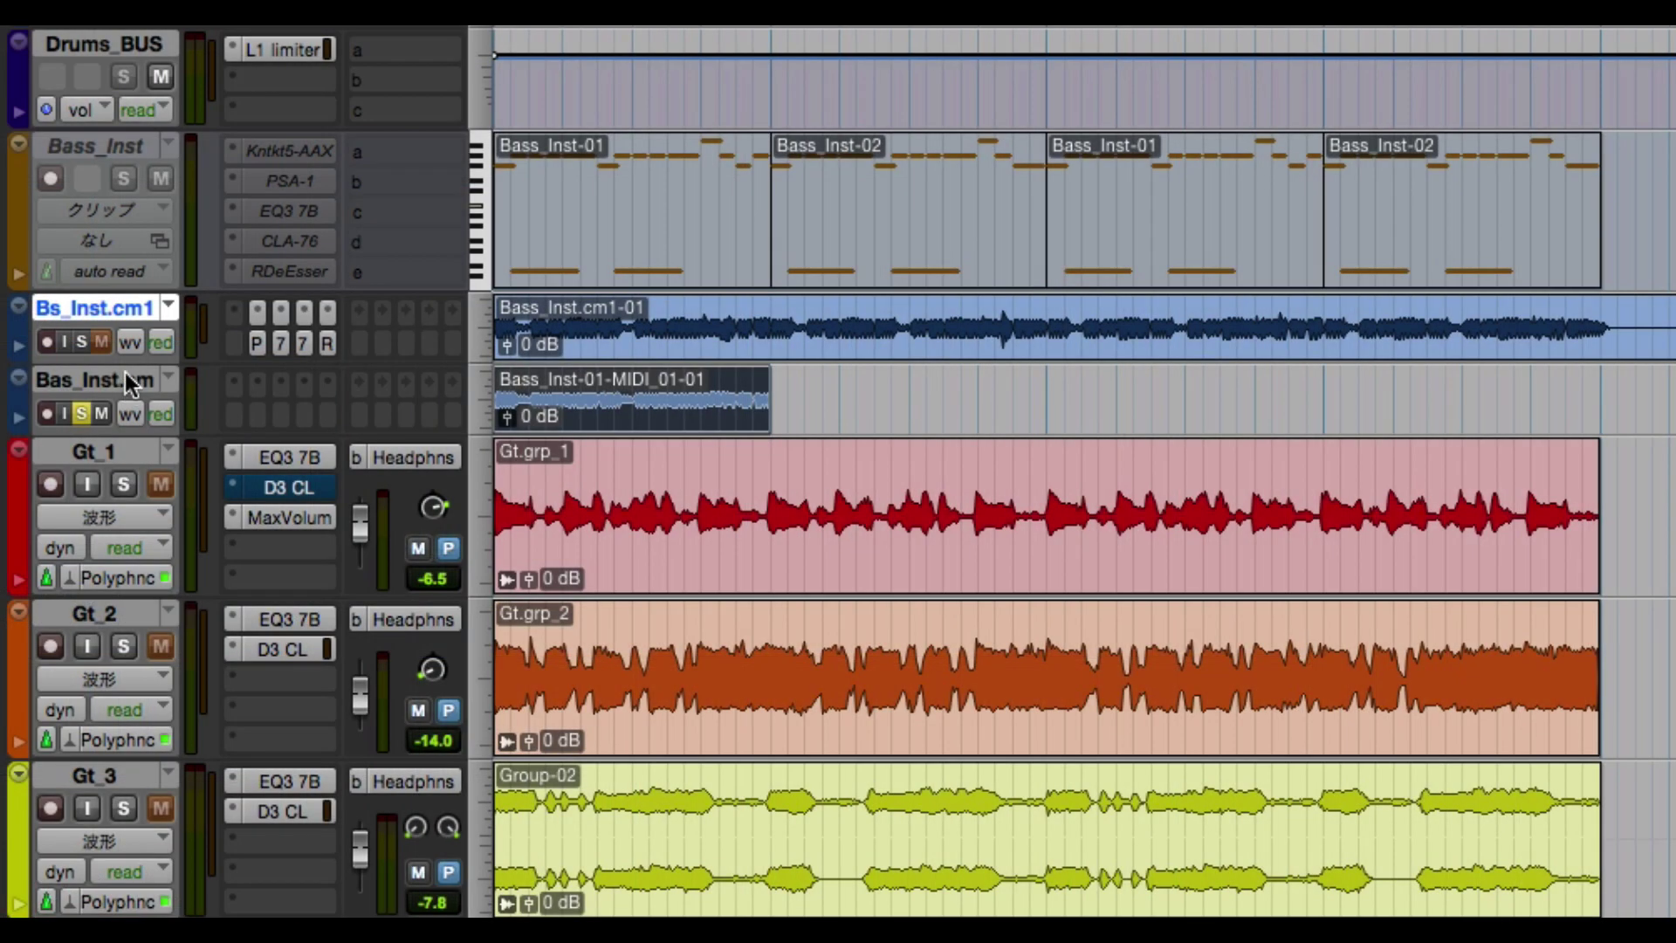
left_click_drag(129, 363, 130, 453)
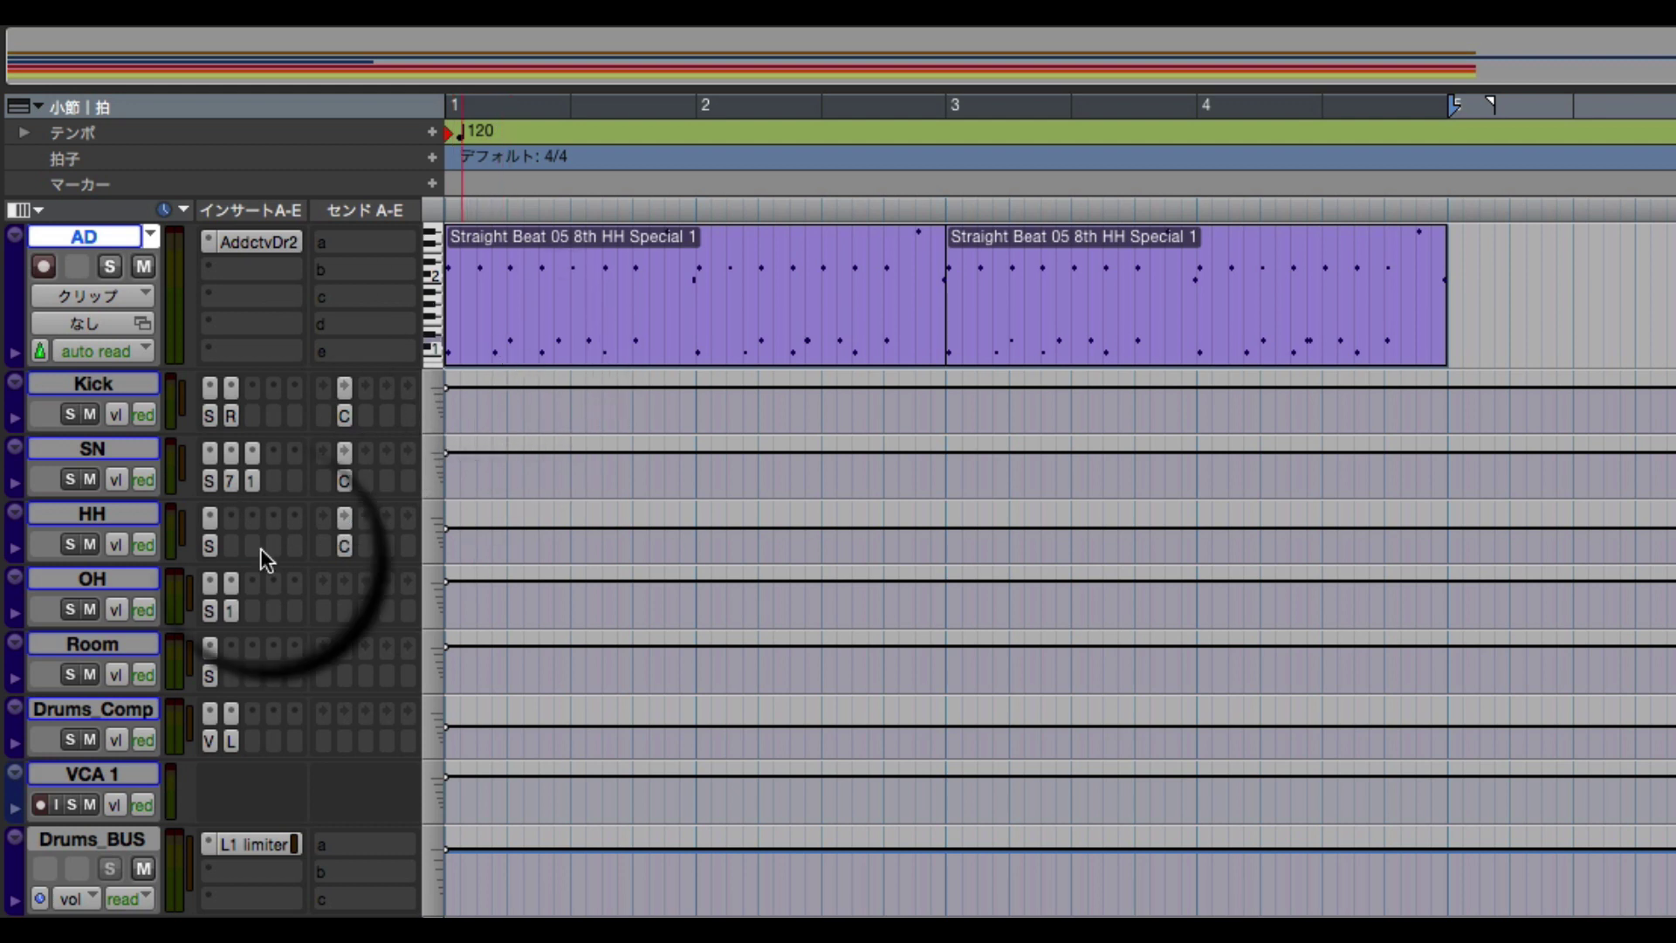
Select the Drums_BUS track, solo VCA 1 and play back the drums.
left_click(153, 841)
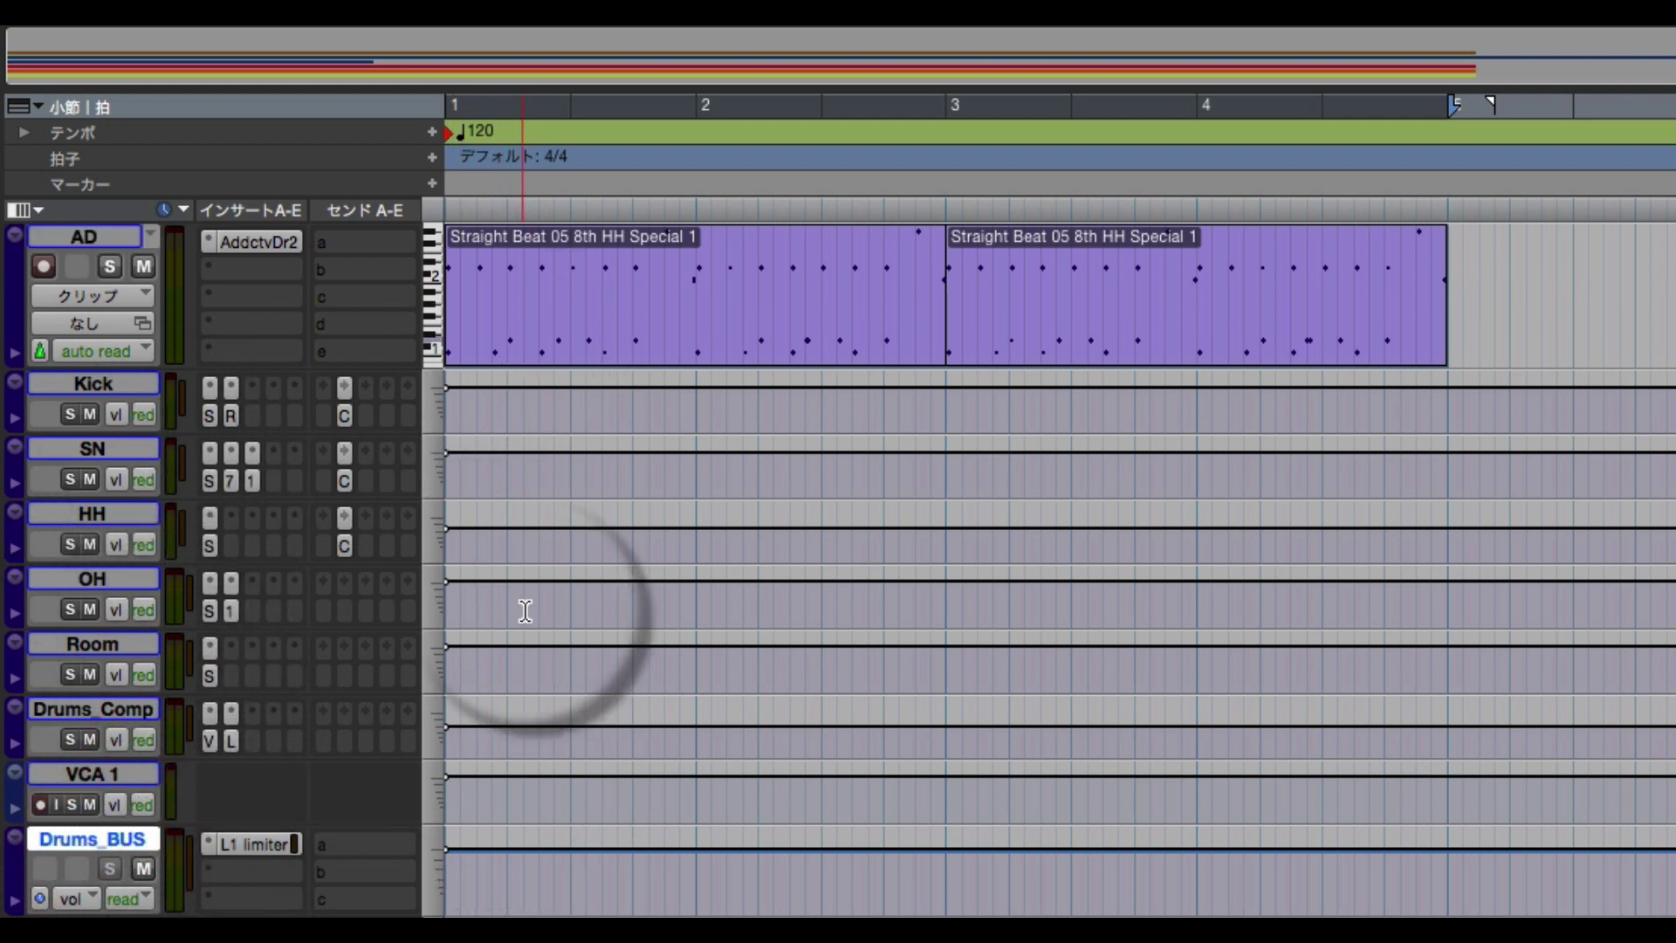
left_click(72, 803)
key("space")
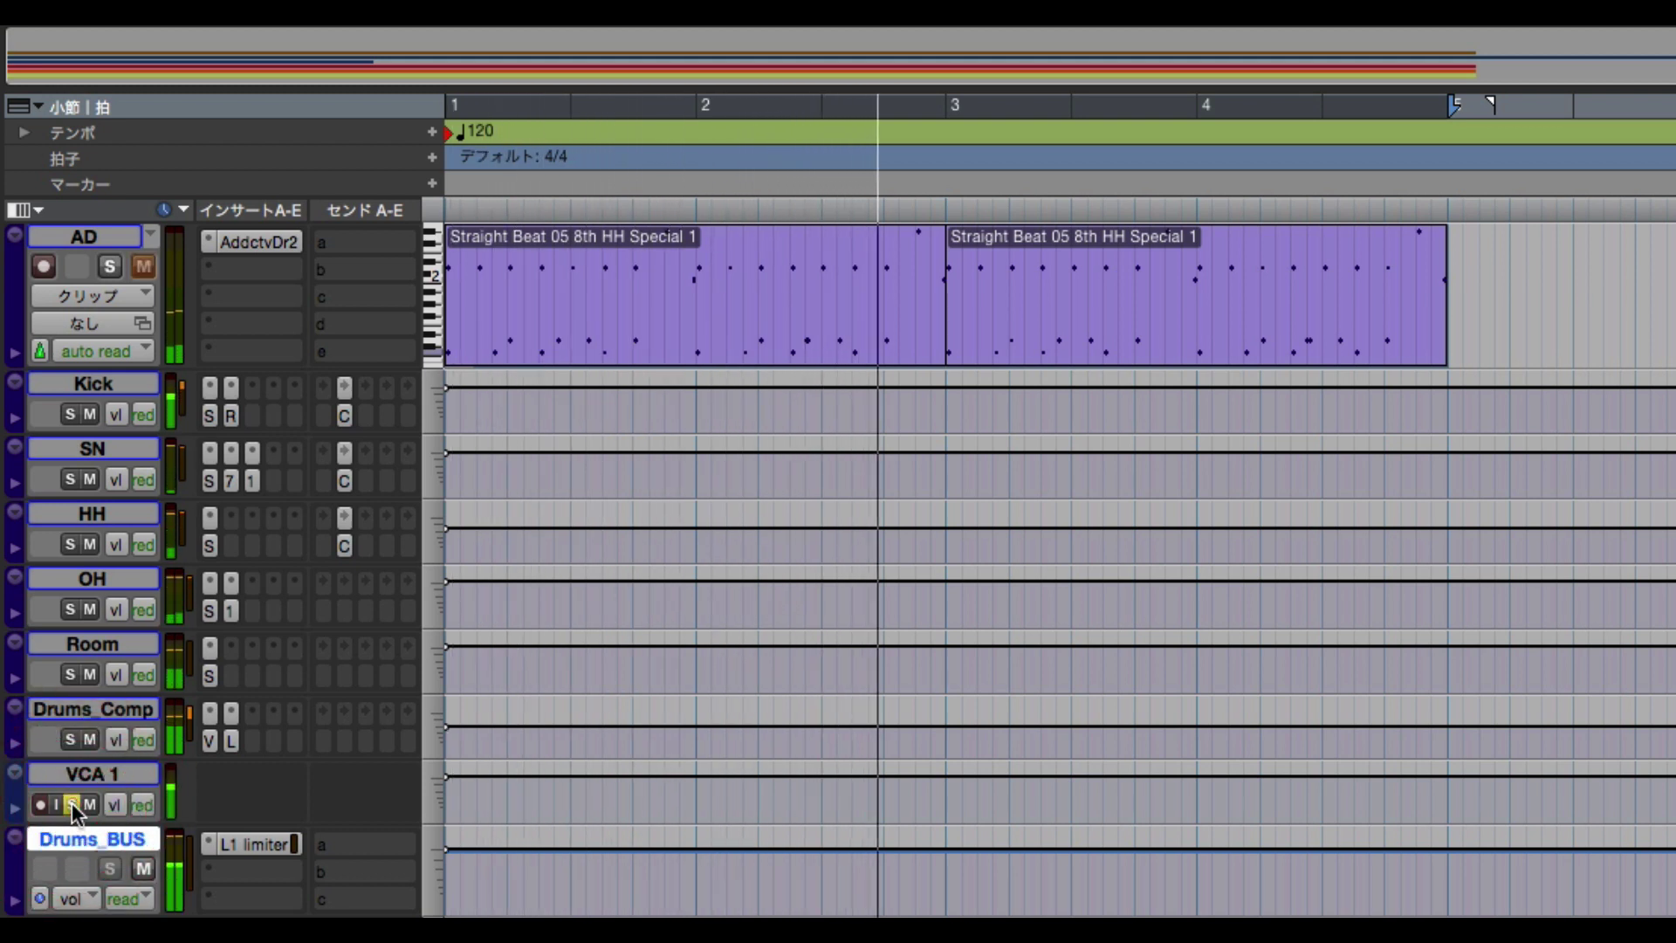
Stop playback, turn off solo on VCA 1 and check the available commands for the Drums_BUS track.
key("space")
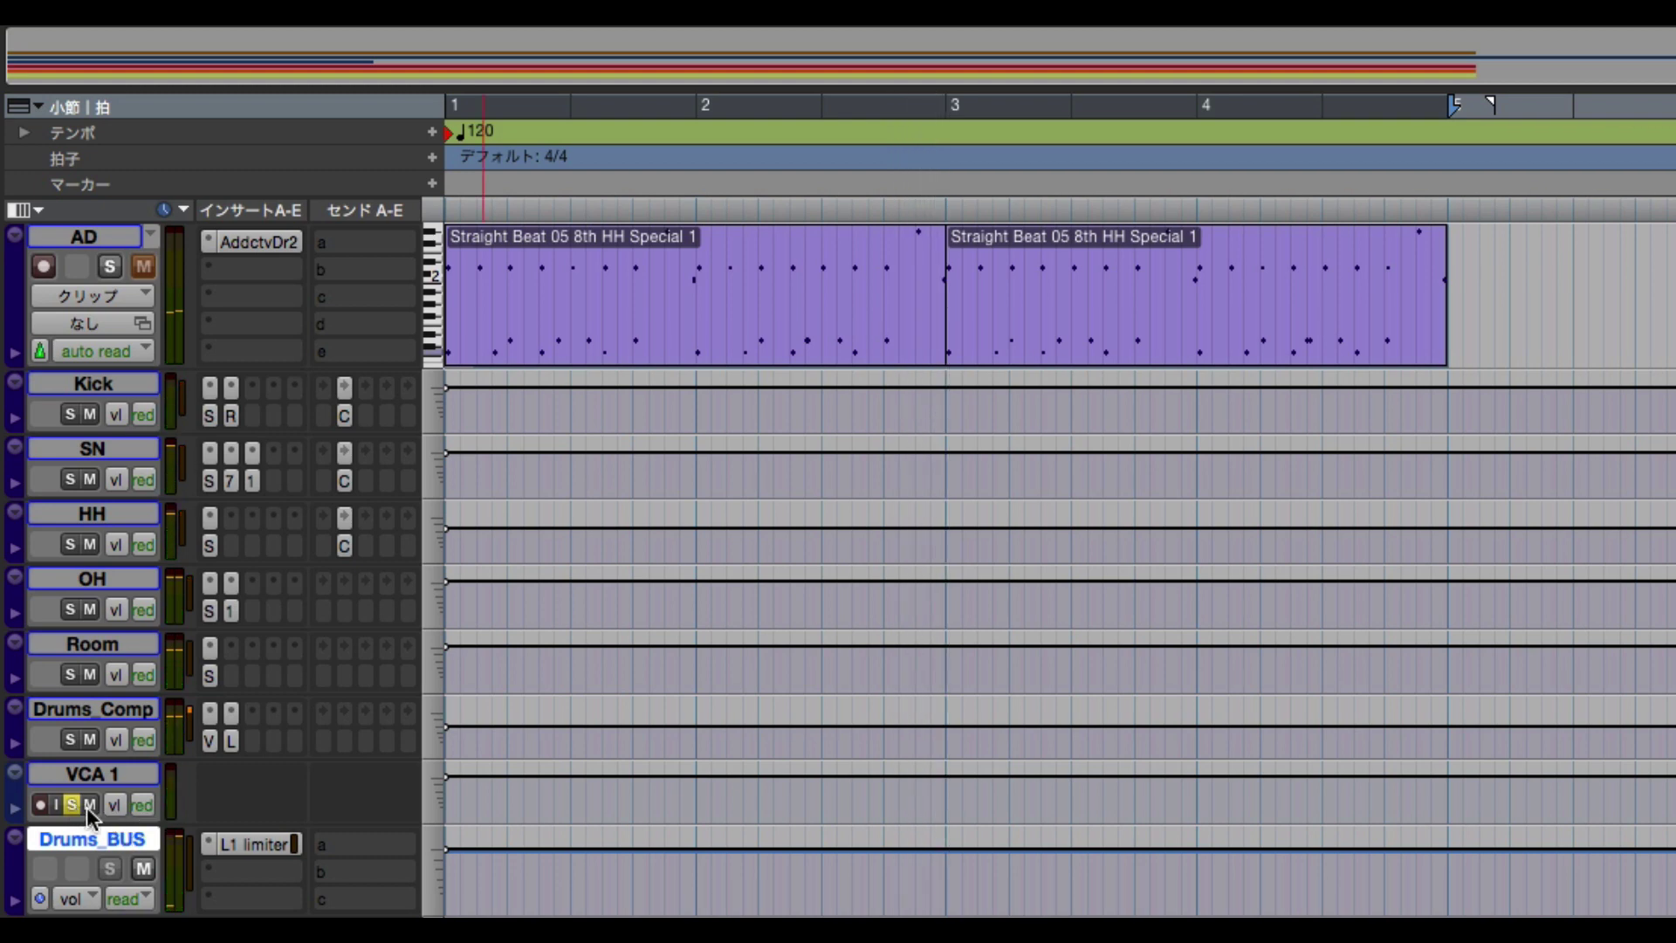
left_click(80, 805)
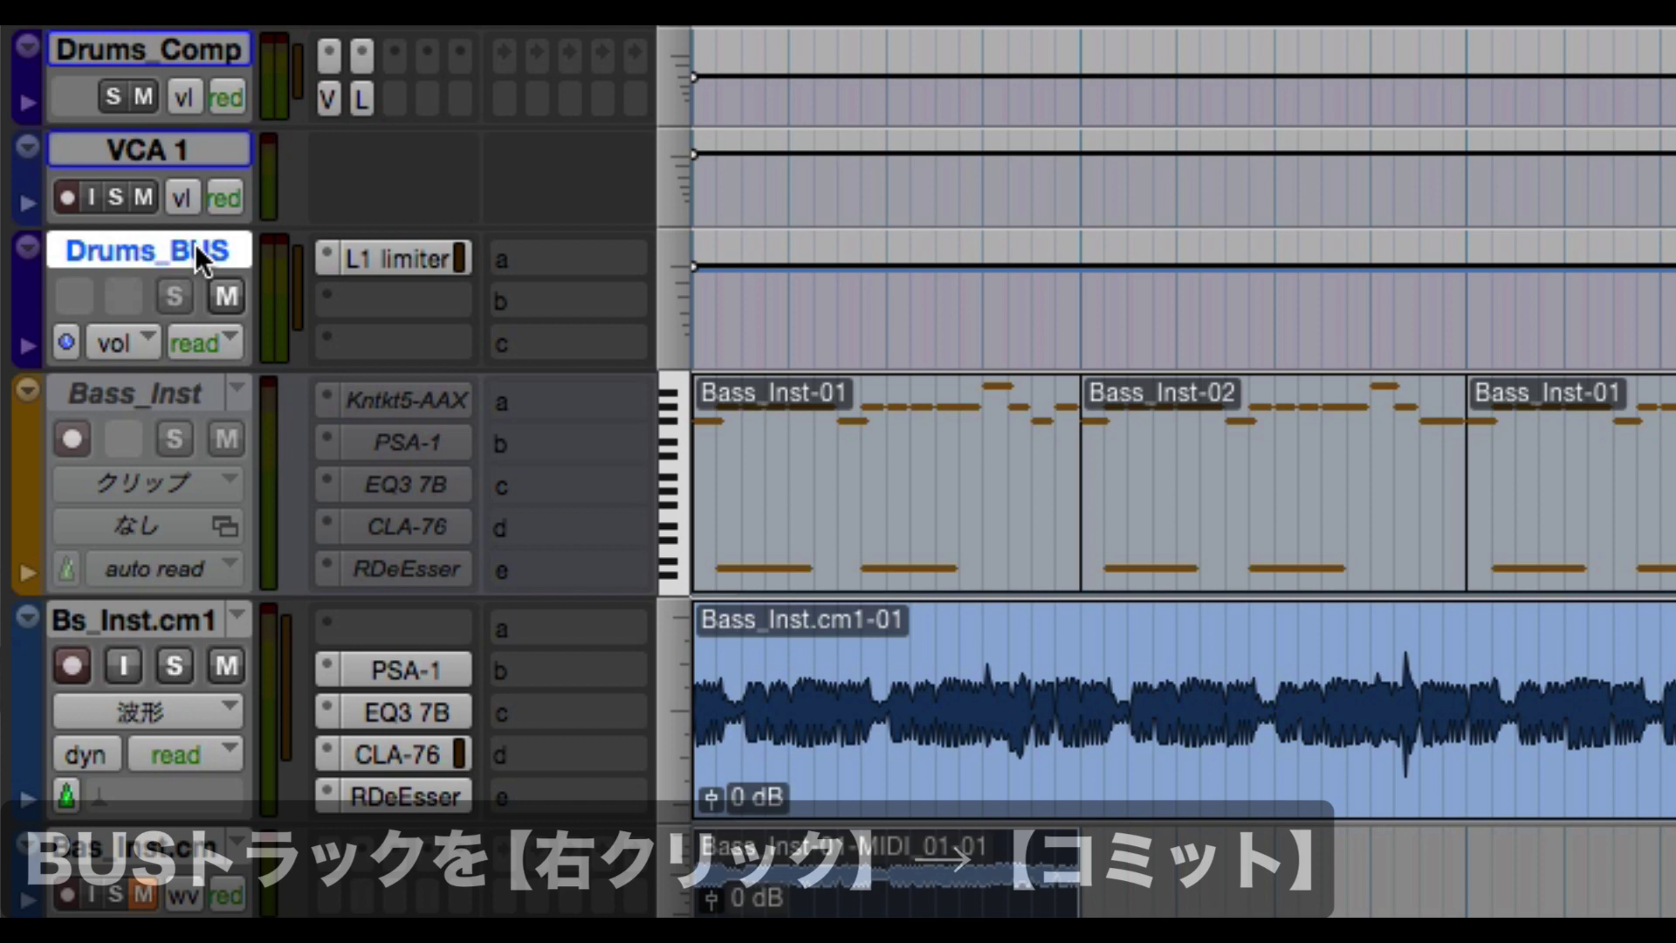
right_click(124, 835)
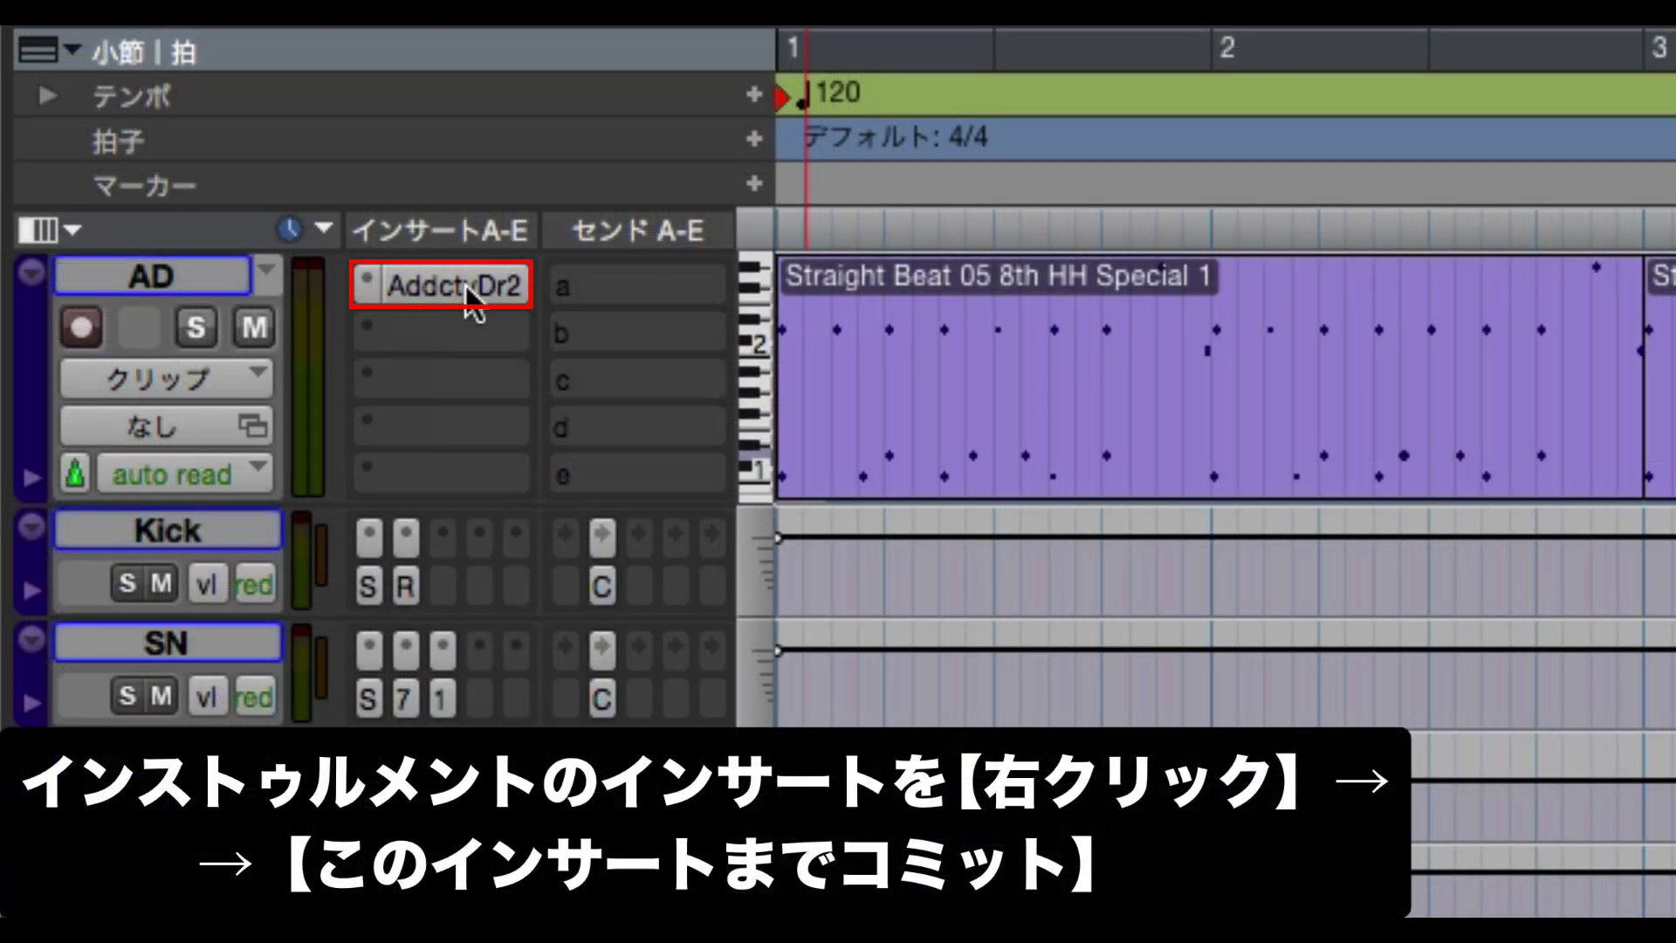
Commit the AD track up to the AddctvDr2 insert with the source track set to オフ, including its AUX output tracks.
right_click(464, 283)
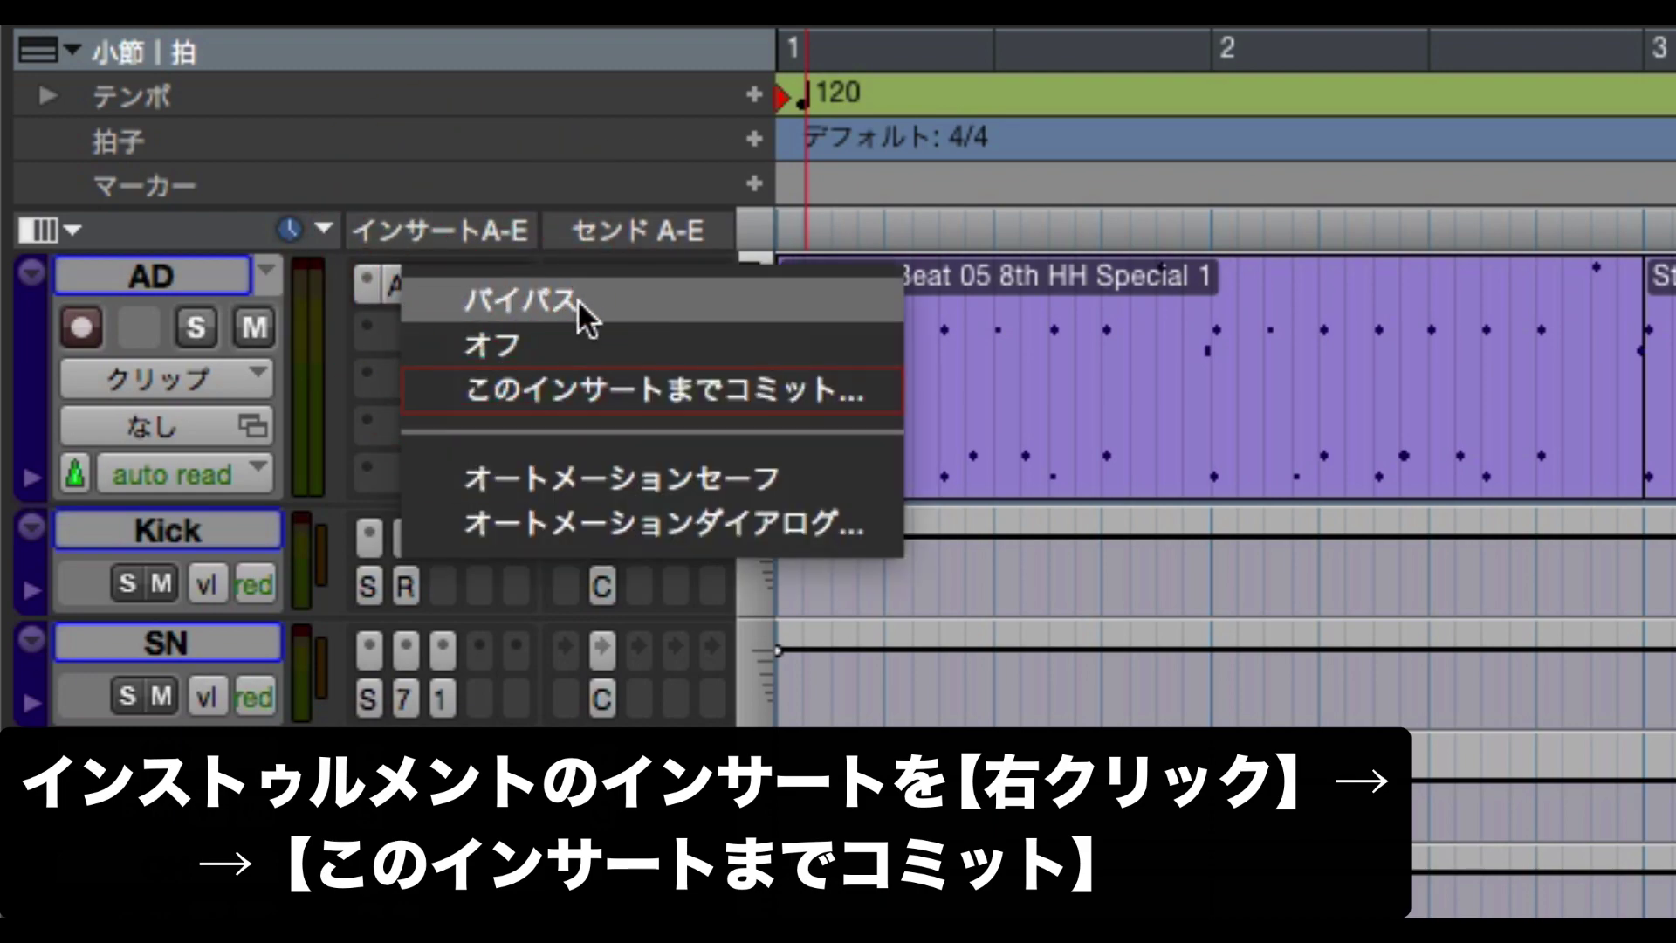
left_click(653, 397)
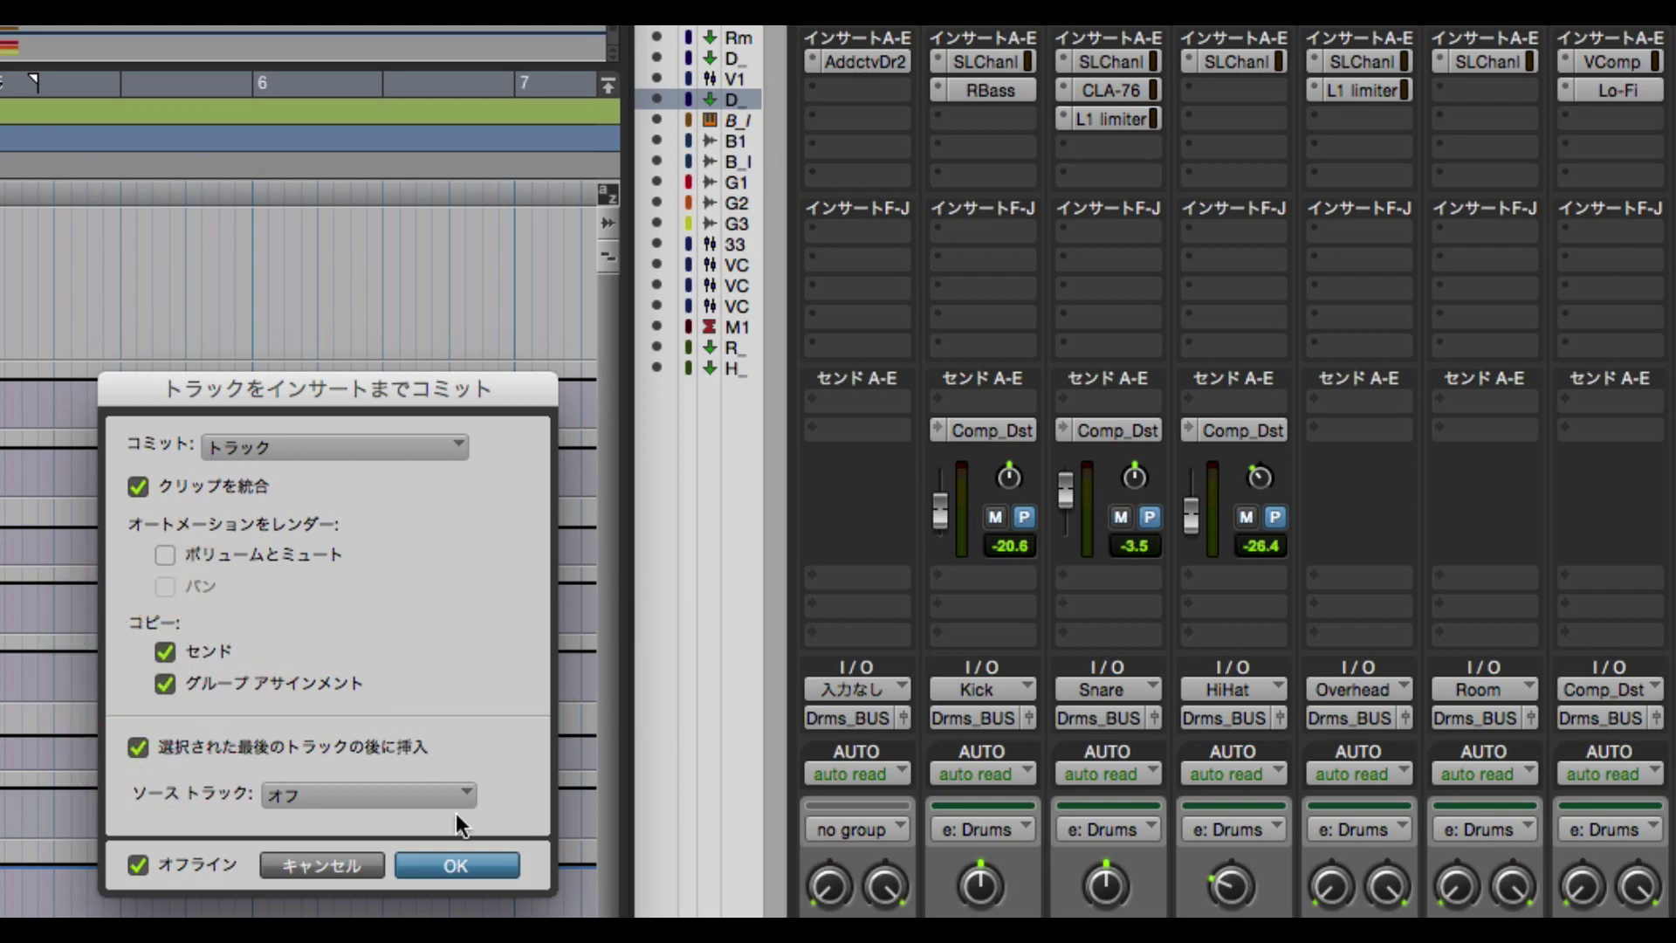
left_click(449, 865)
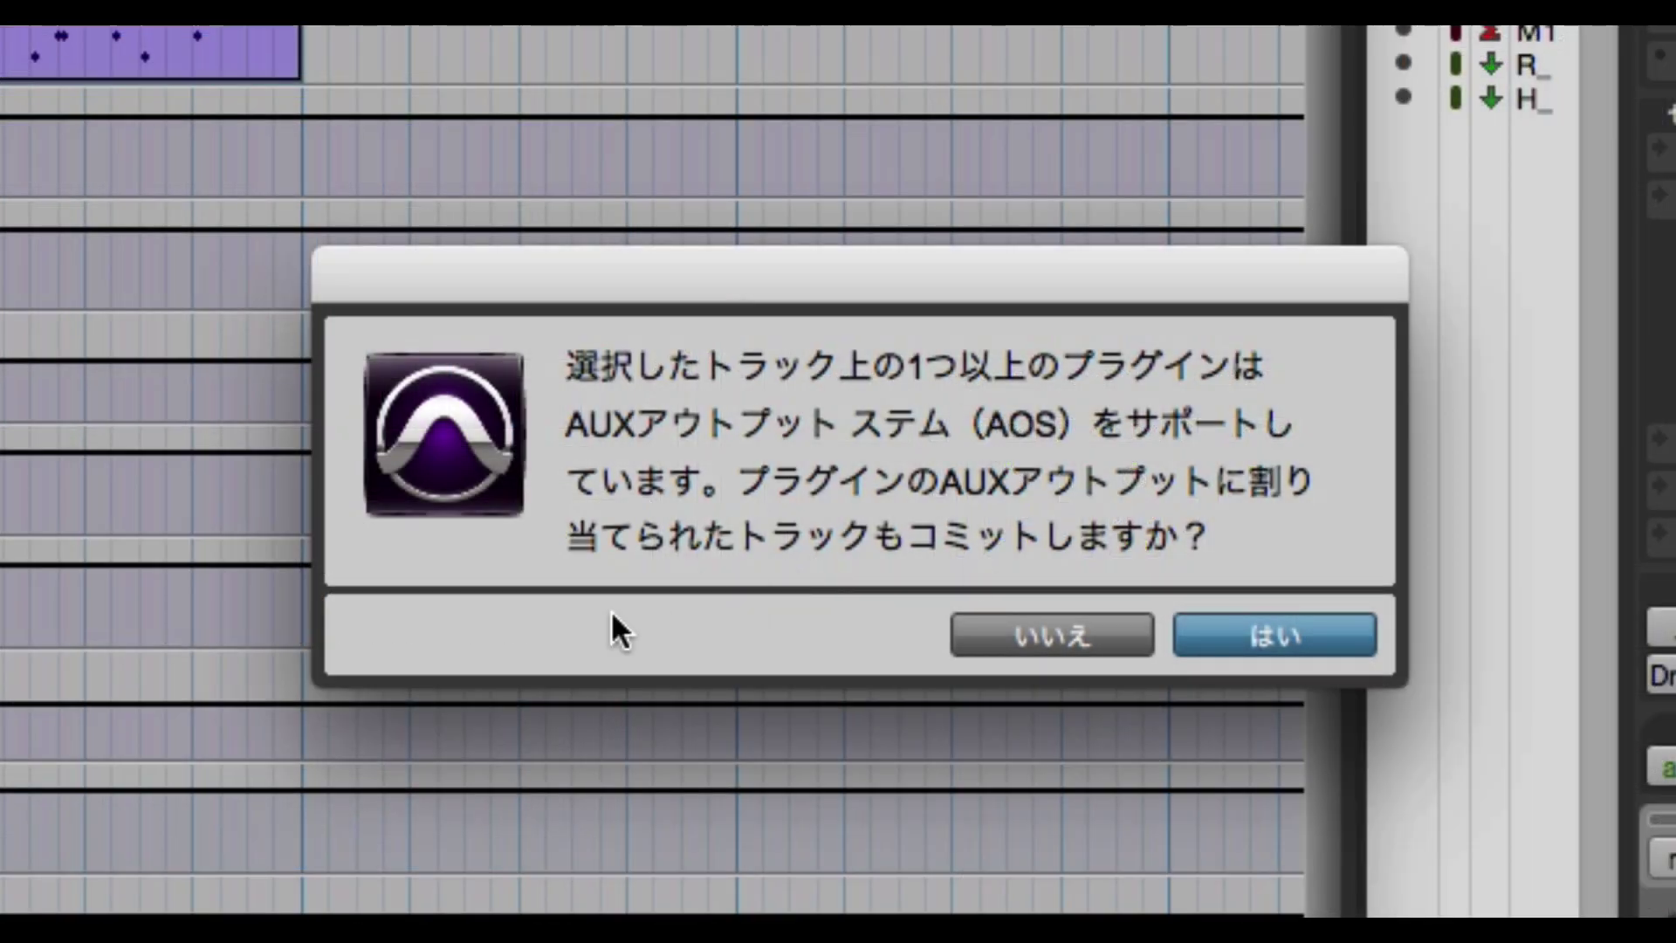
left_click(1275, 639)
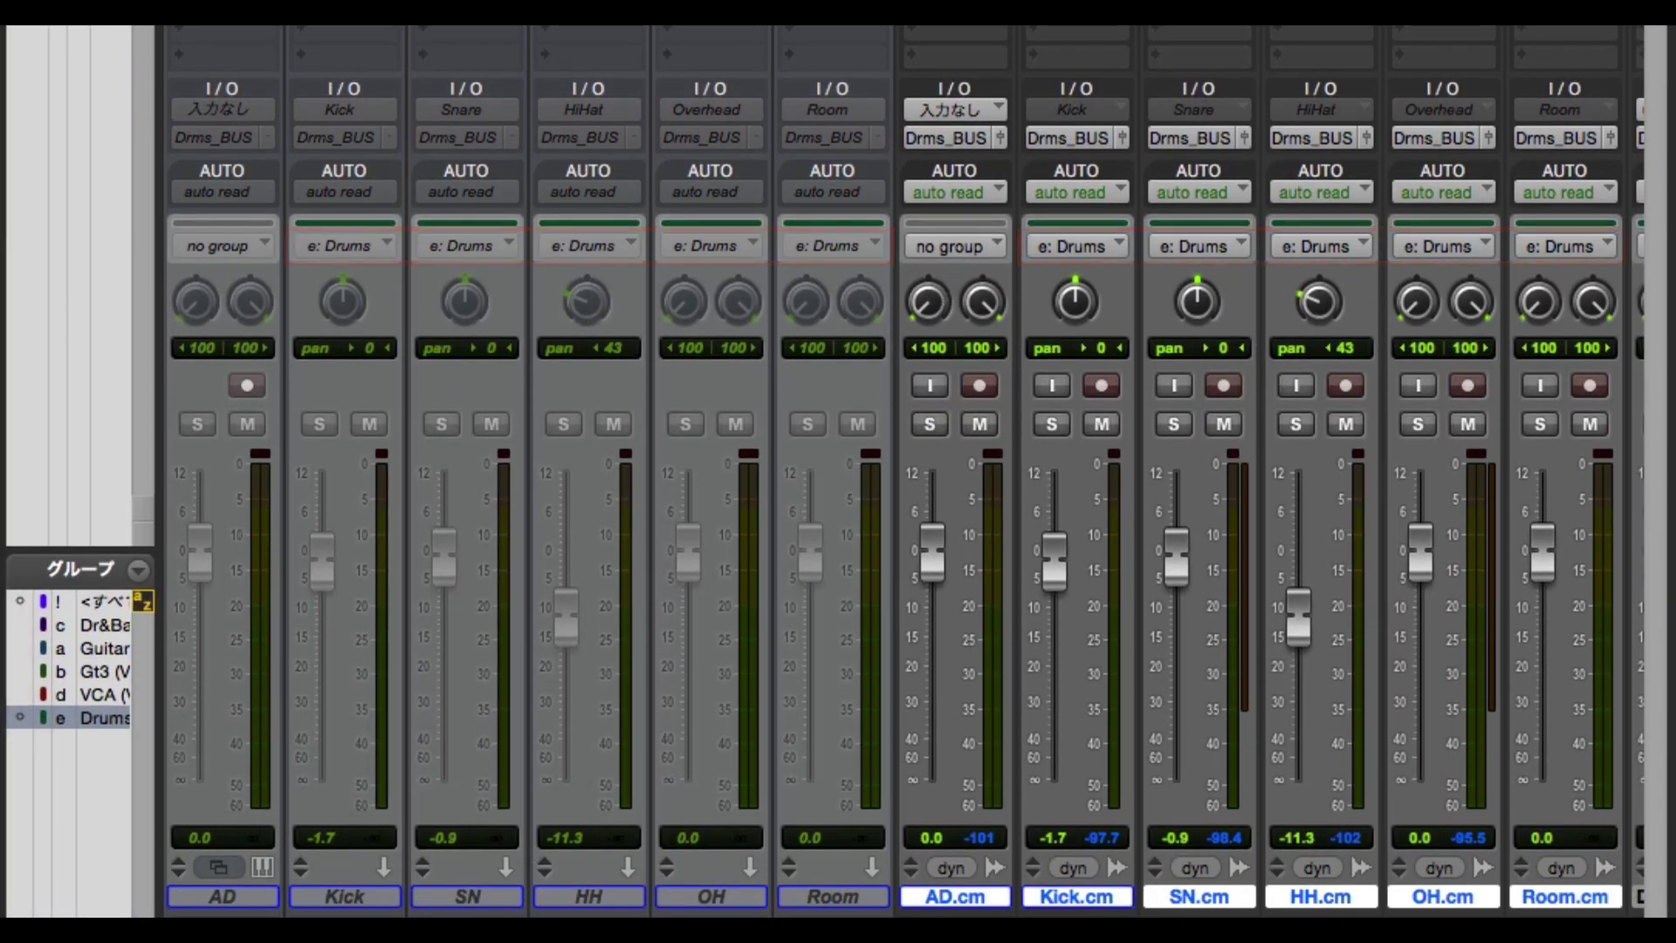
Solo VCA 1 in the mixer, play back the committed drum tracks and stop playback.
scroll(903, 471, "right", 4)
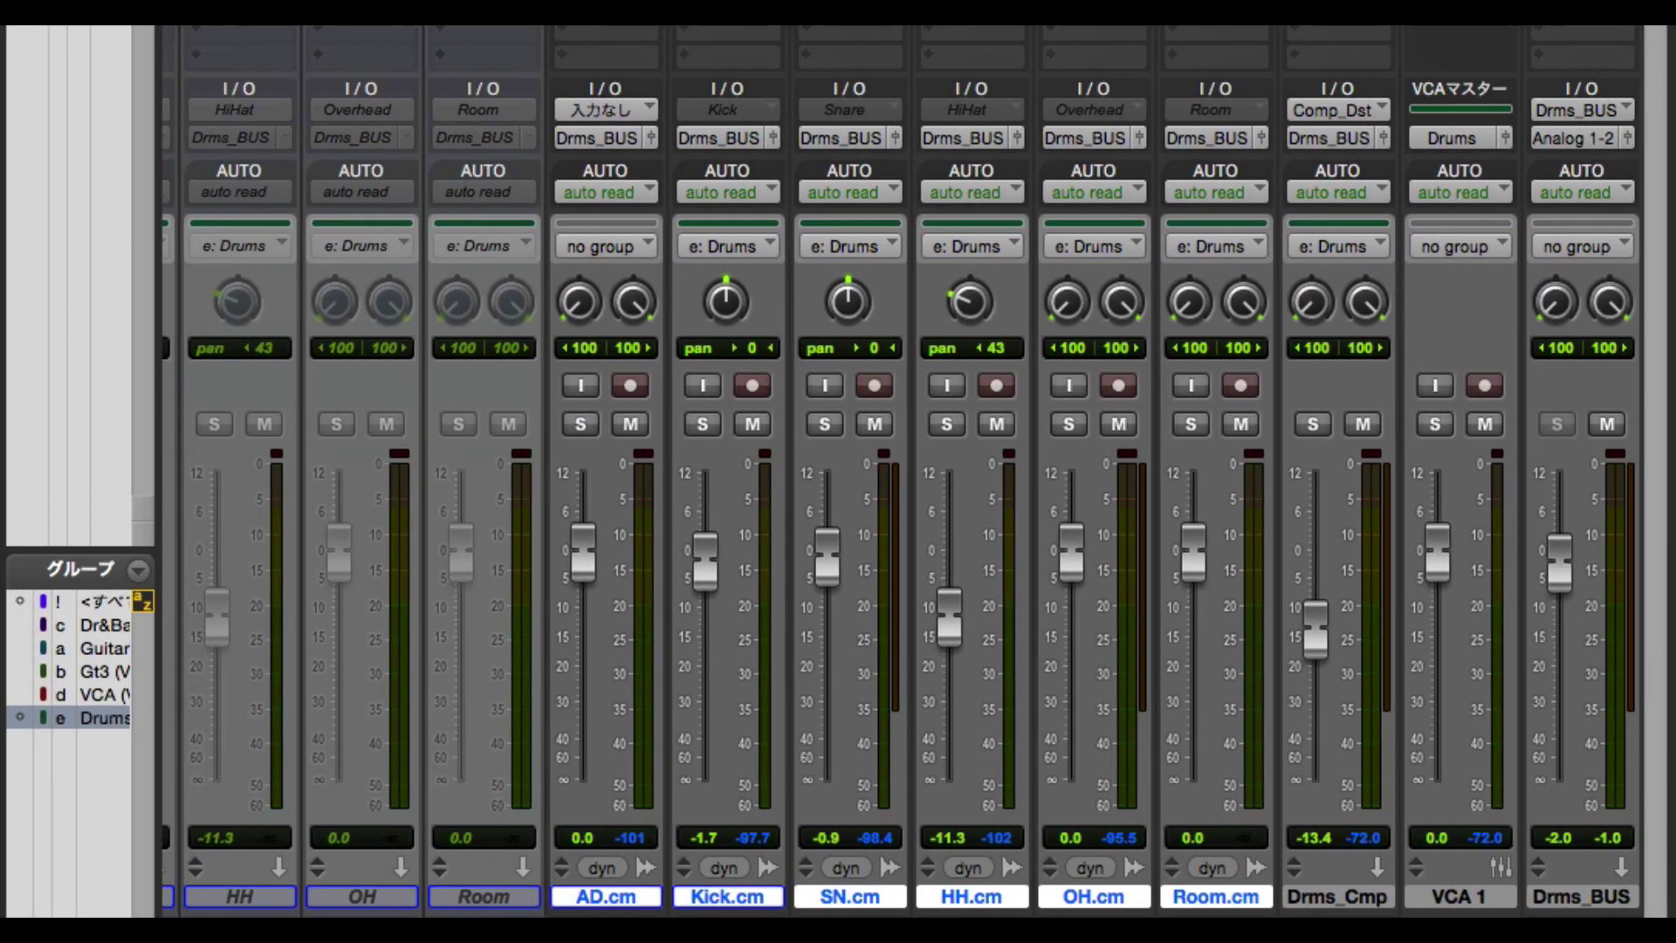
scroll(1270, 672, "right", 1)
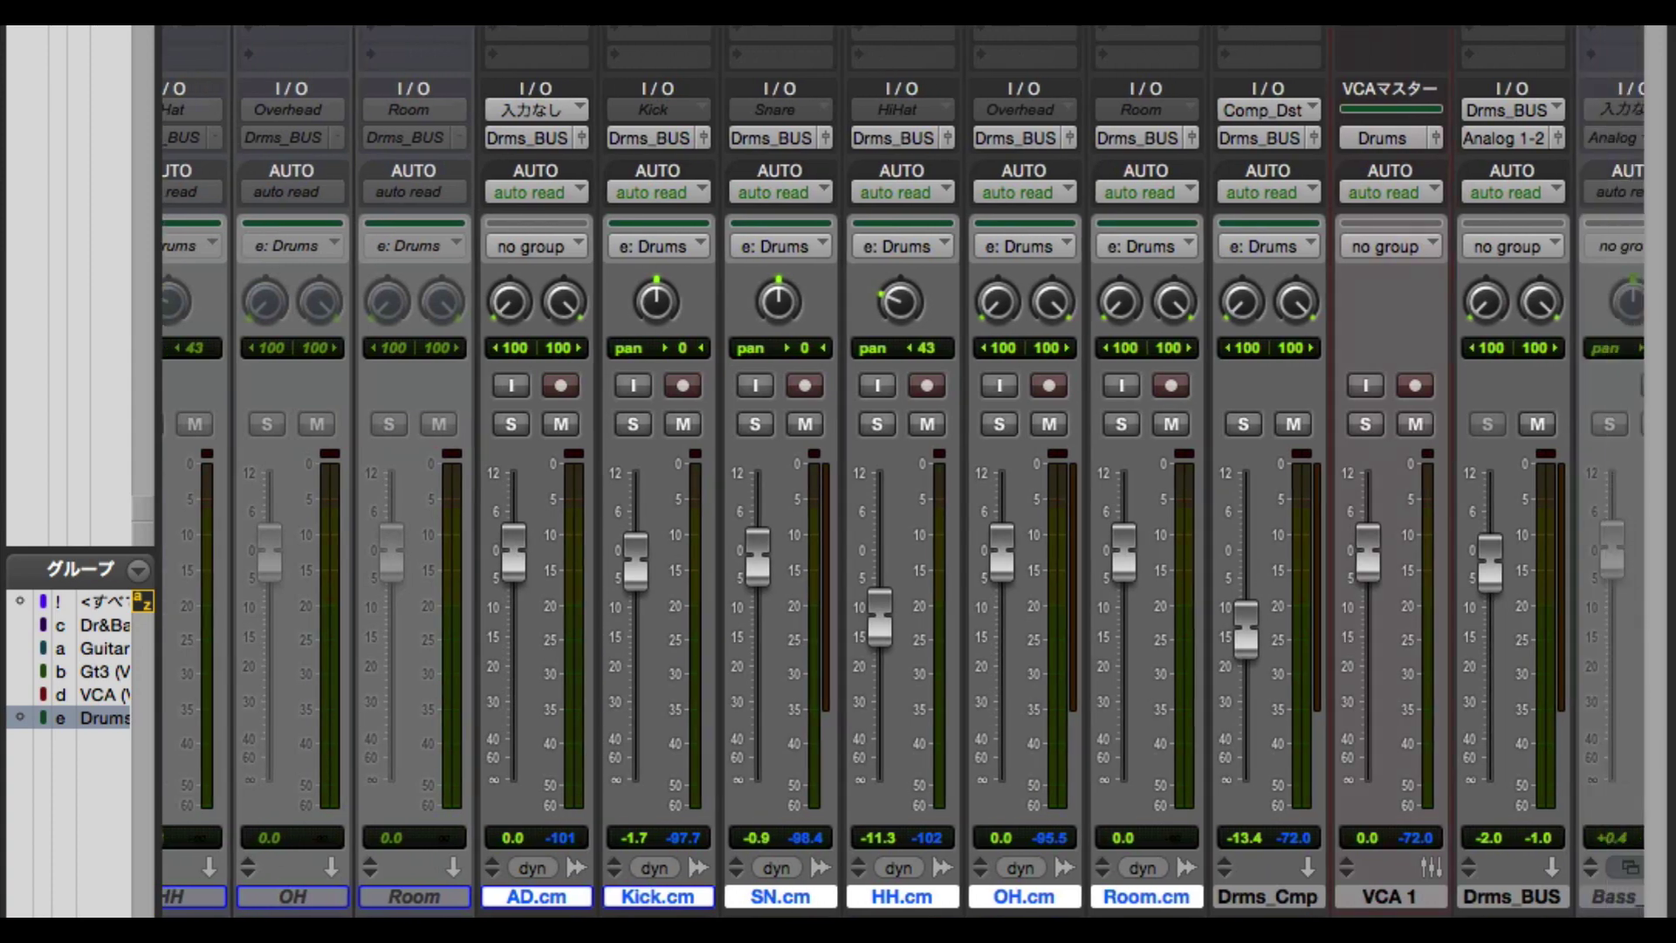
left_click(1366, 424)
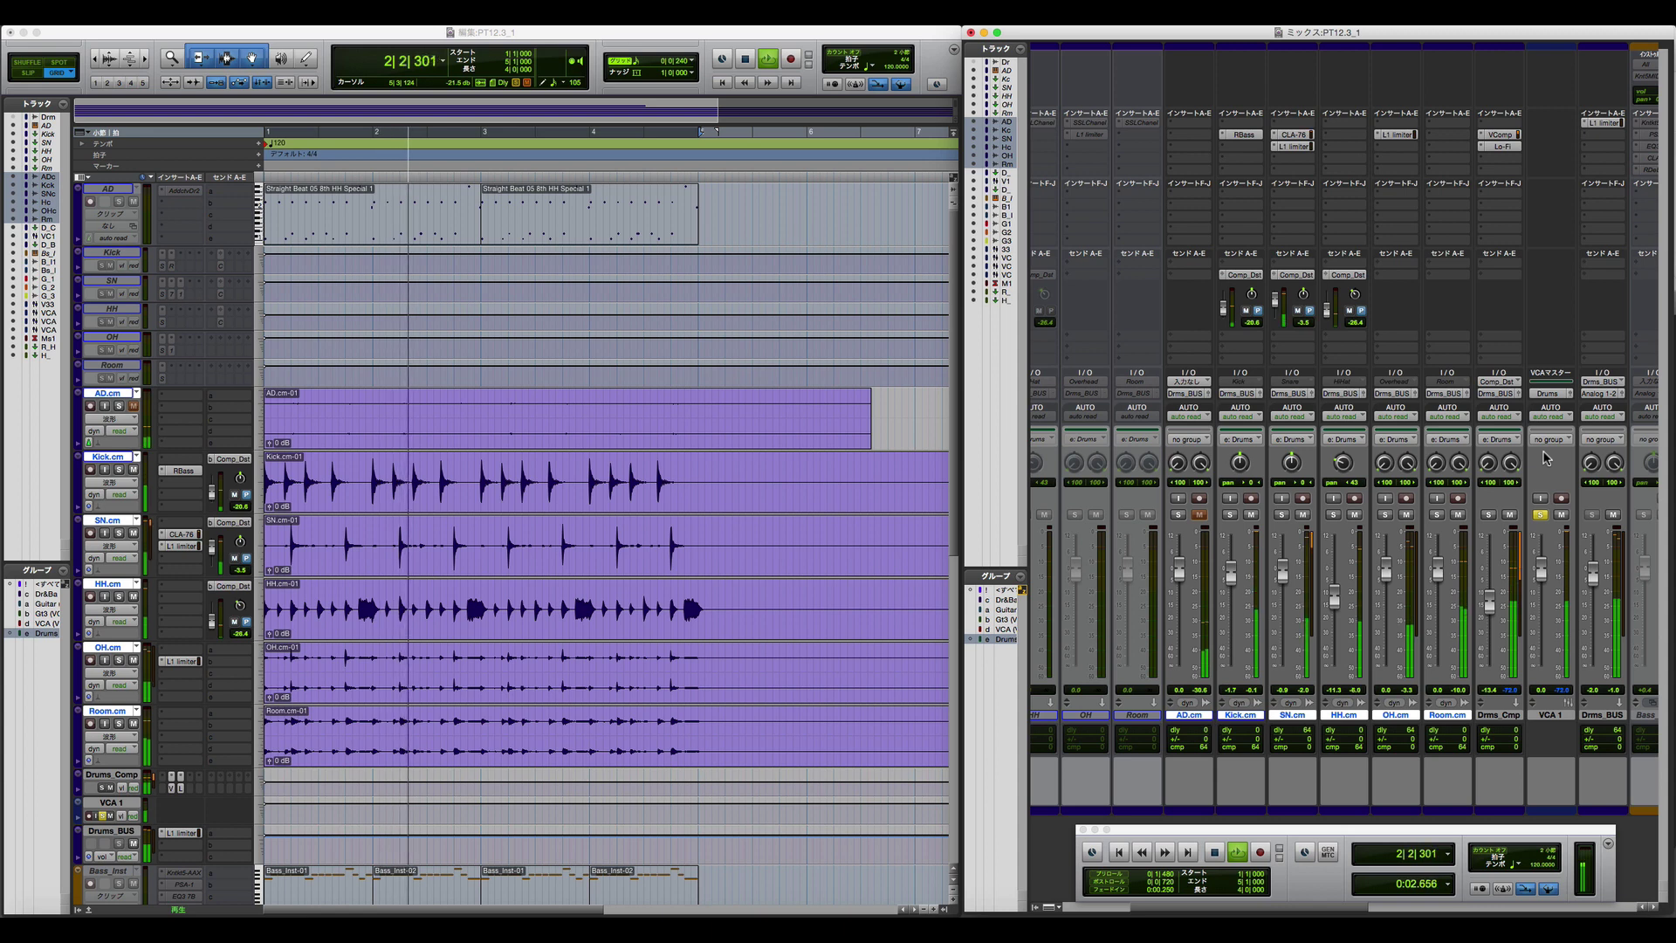
key("space")
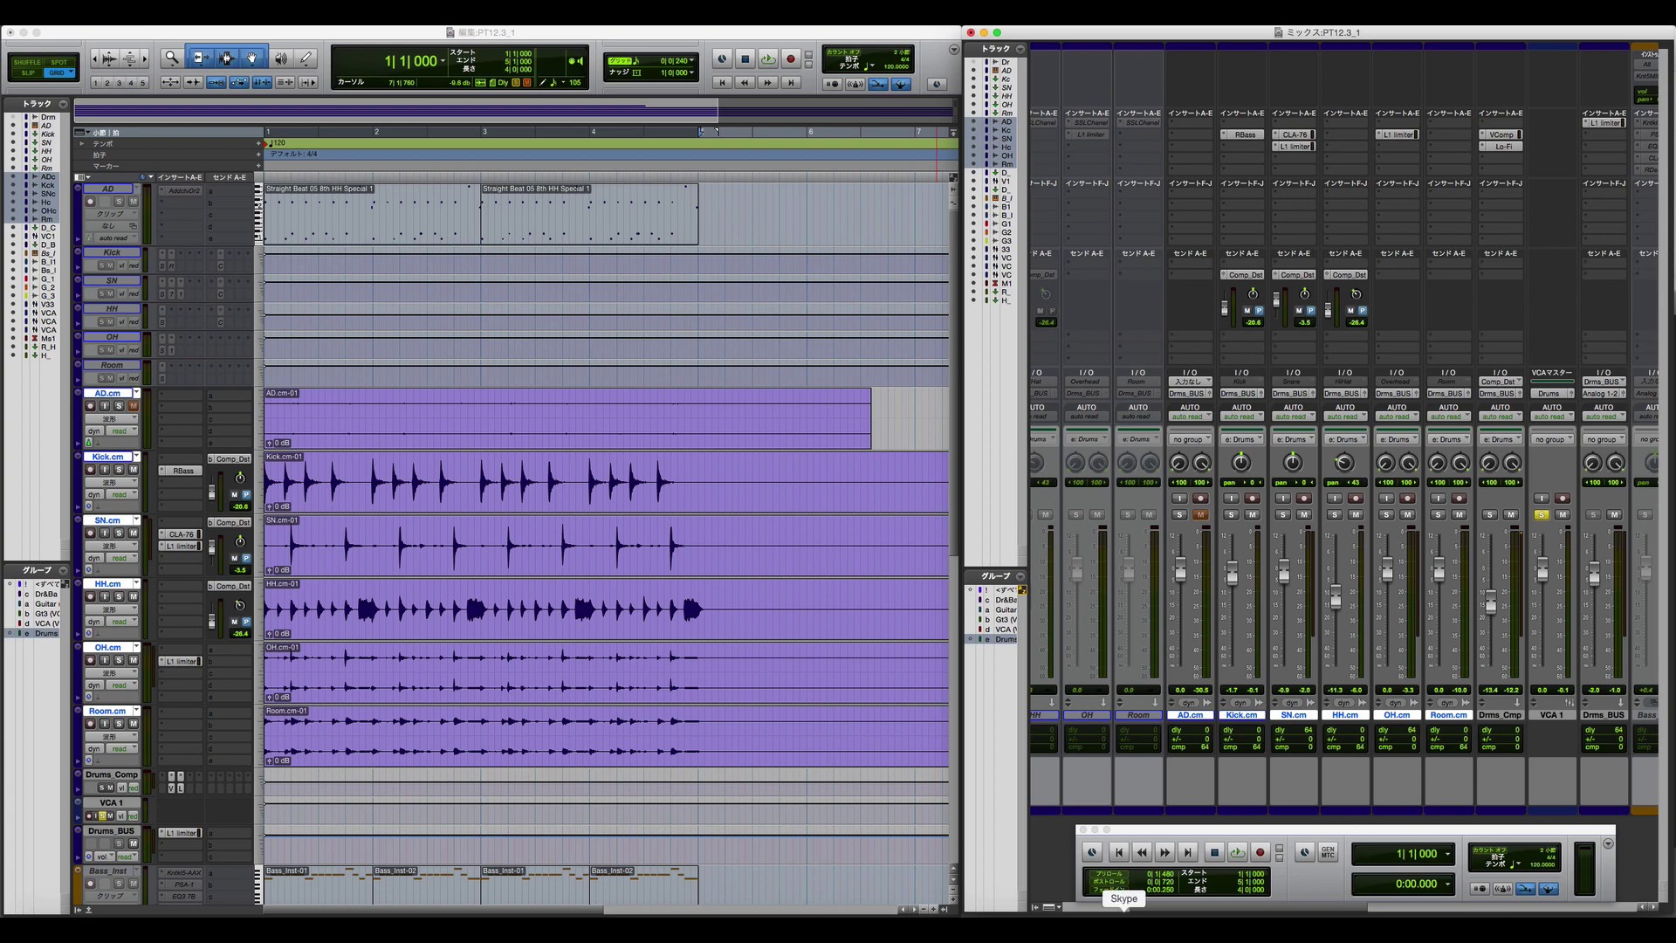
left_click_drag(1159, 908, 1070, 908)
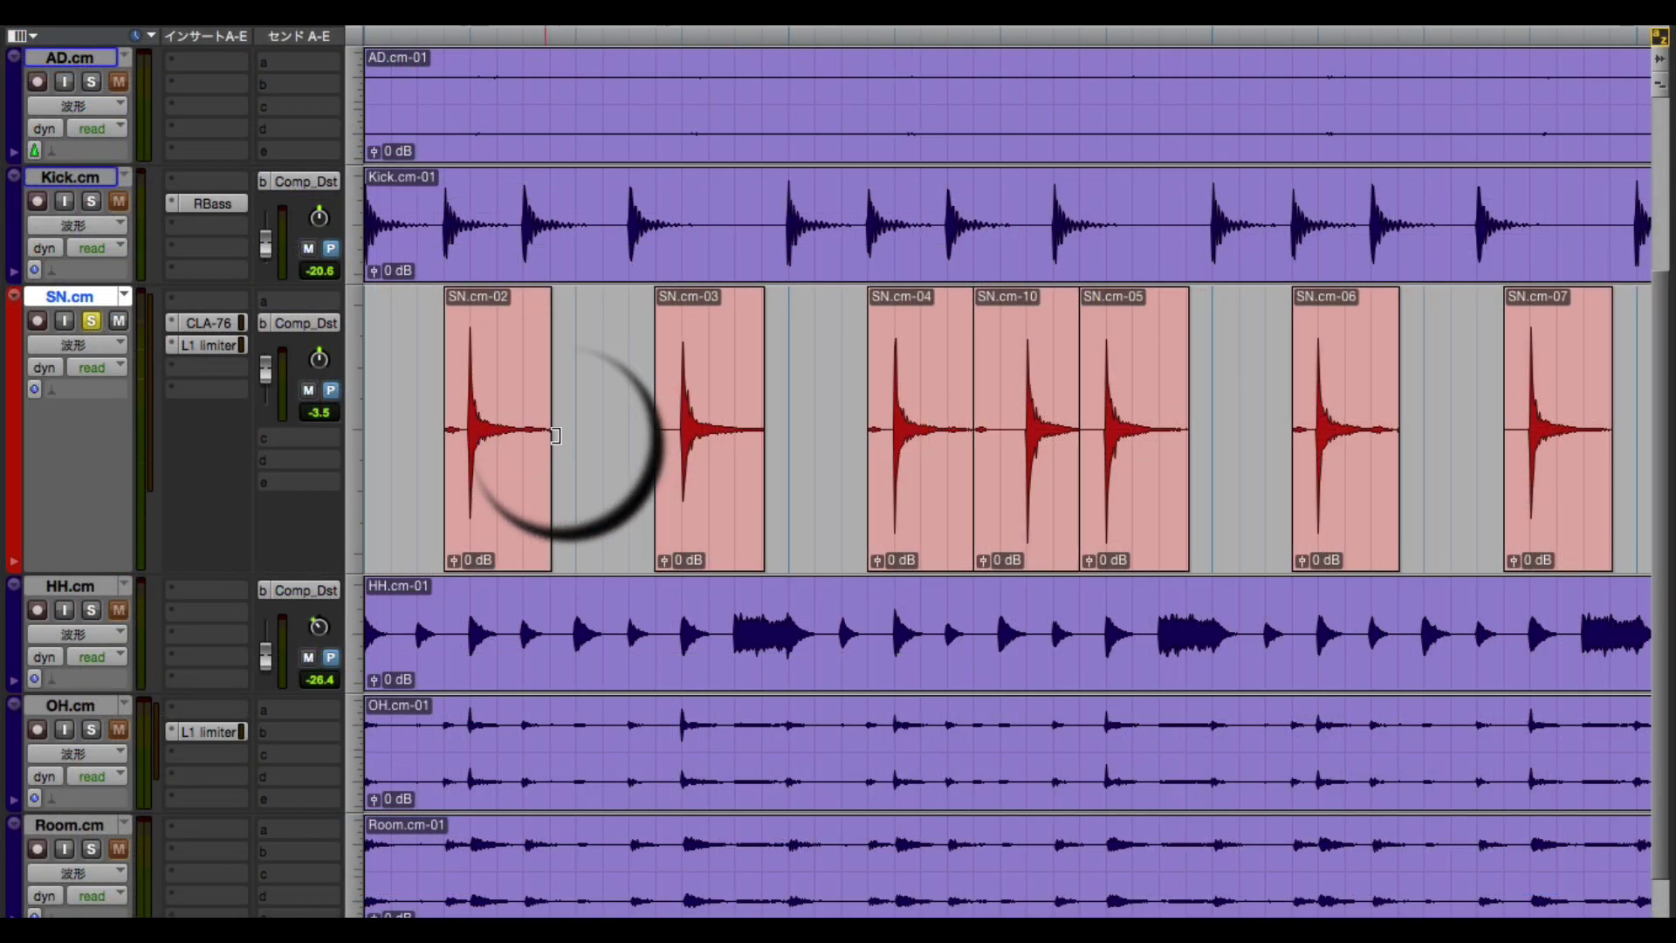
Select the snare clips from SN.cm-02 through SN.cm-07 and open the batch fade settings for them.
left_click(1123, 475)
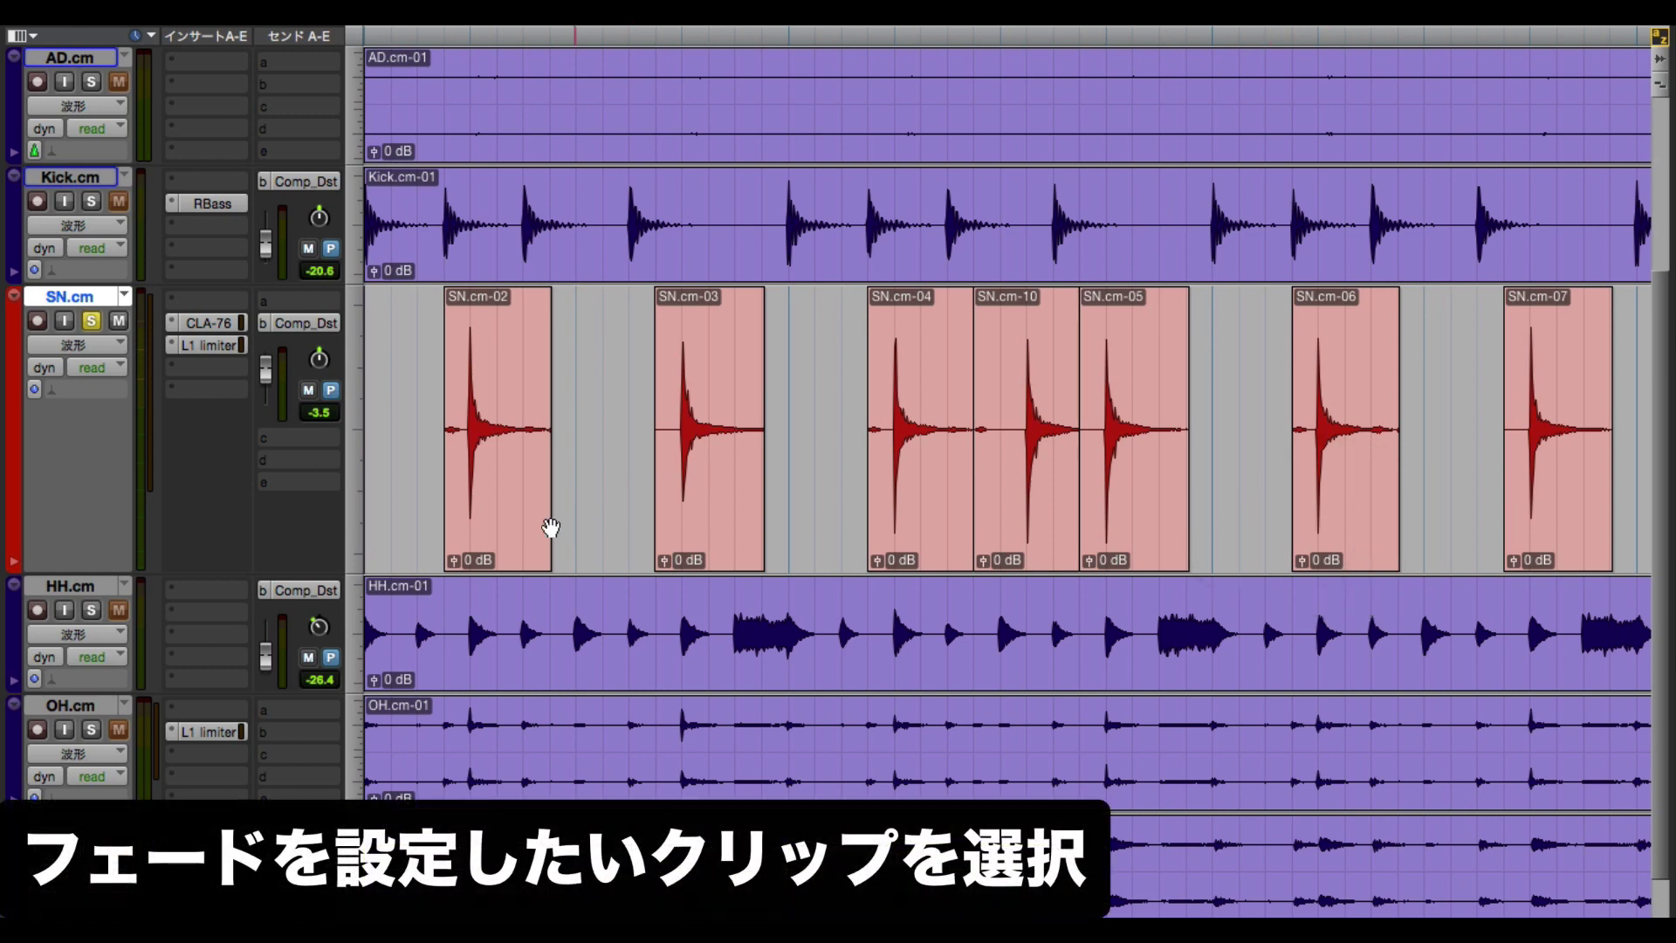
left_click(511, 528)
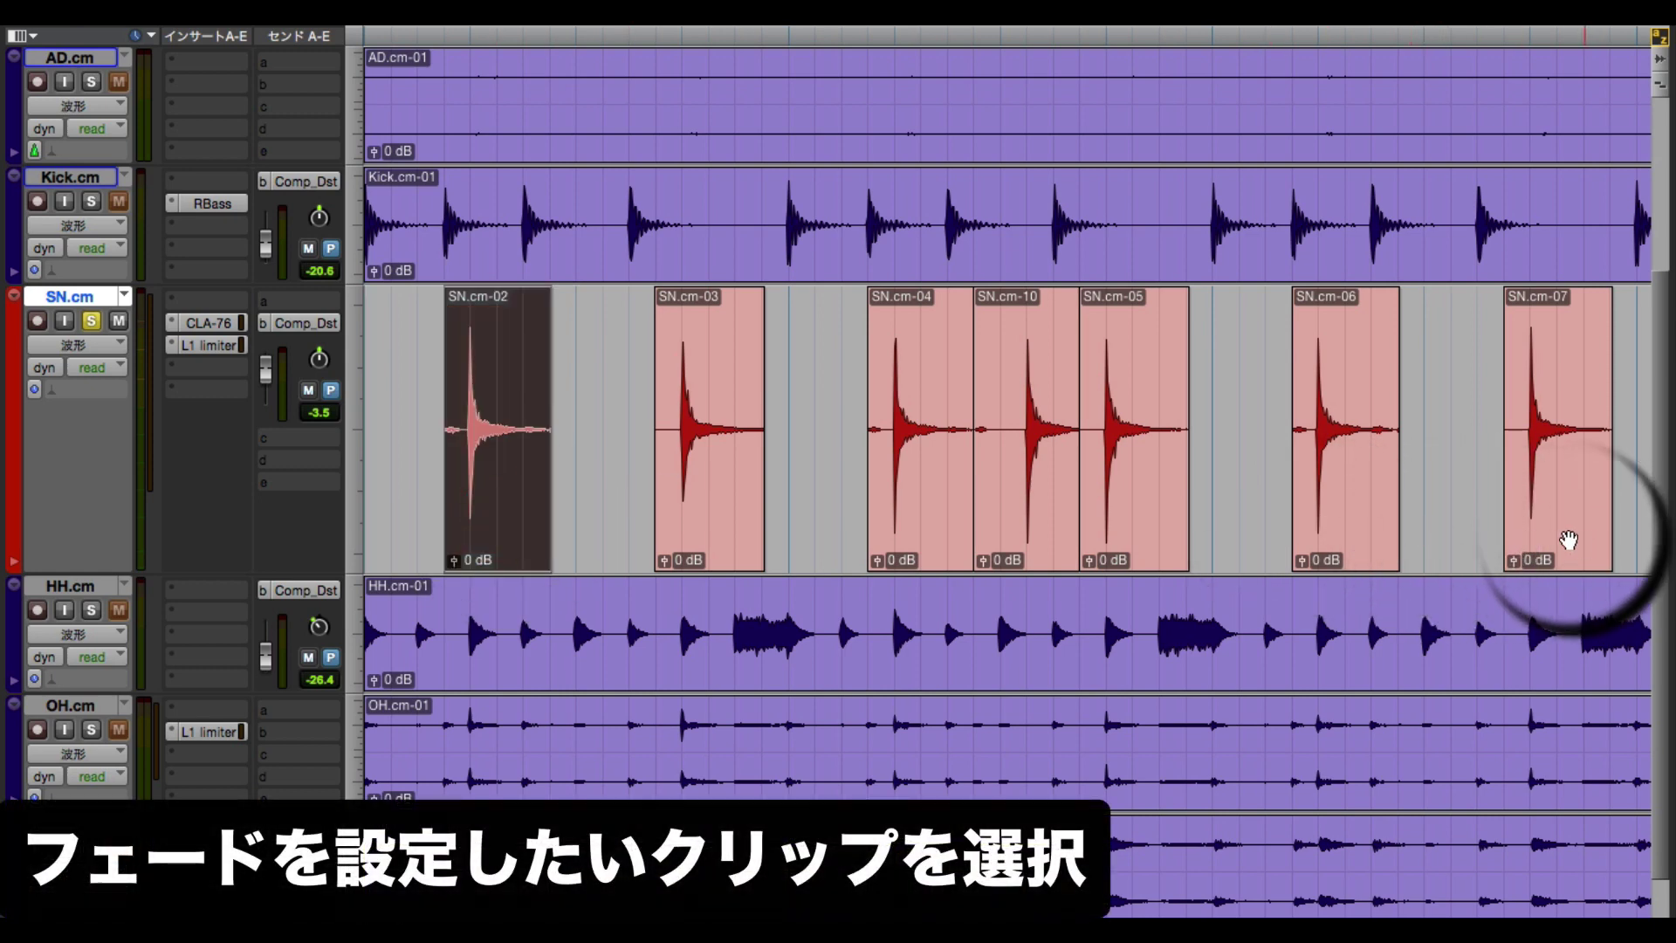
left_click(1567, 535, "shift")
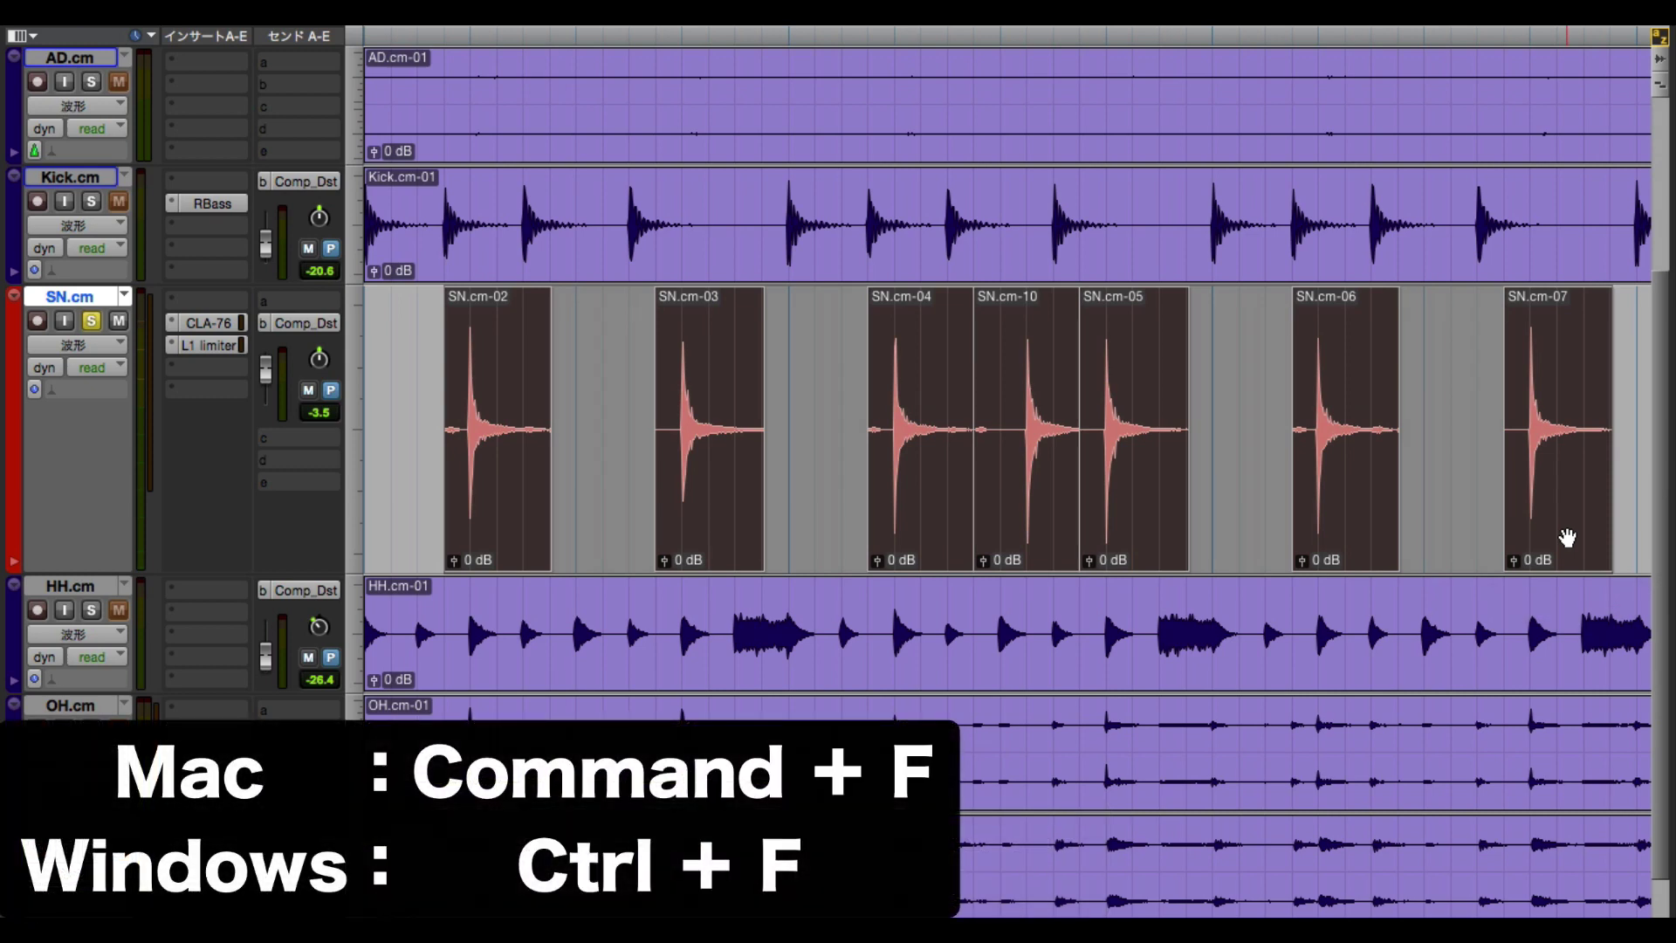
key("super+f")
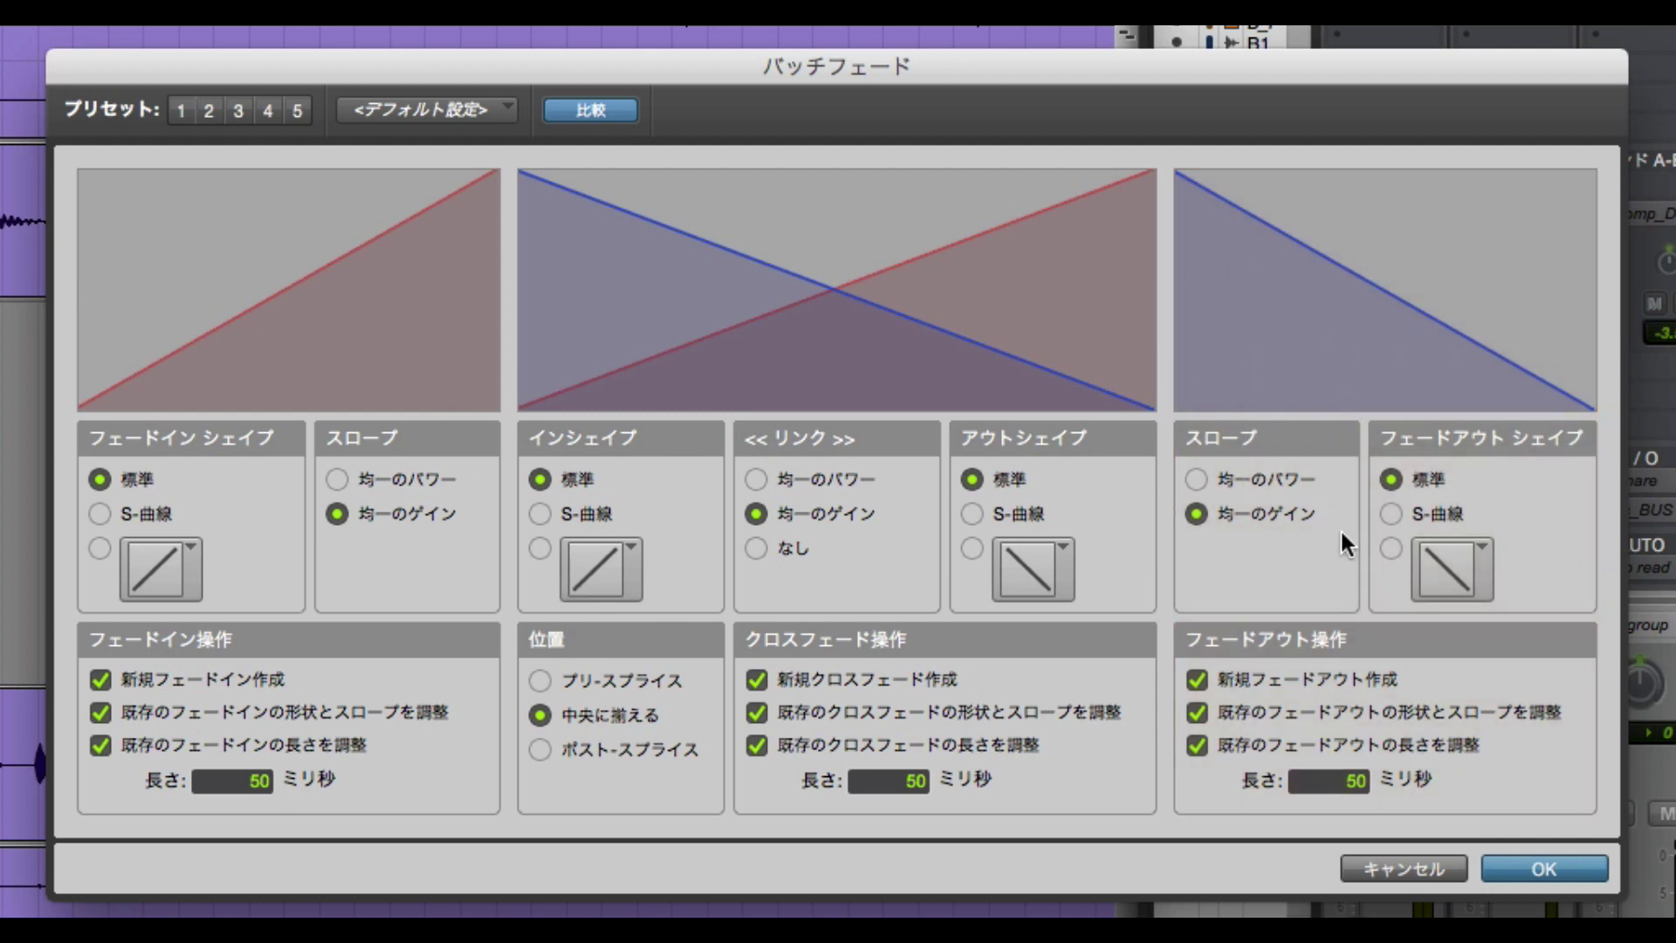
Try the 均一のパワー crossfade link and clearing the two existing fade-in adjustment options, restoring the original settings.
left_click(795, 475)
left_click(807, 512)
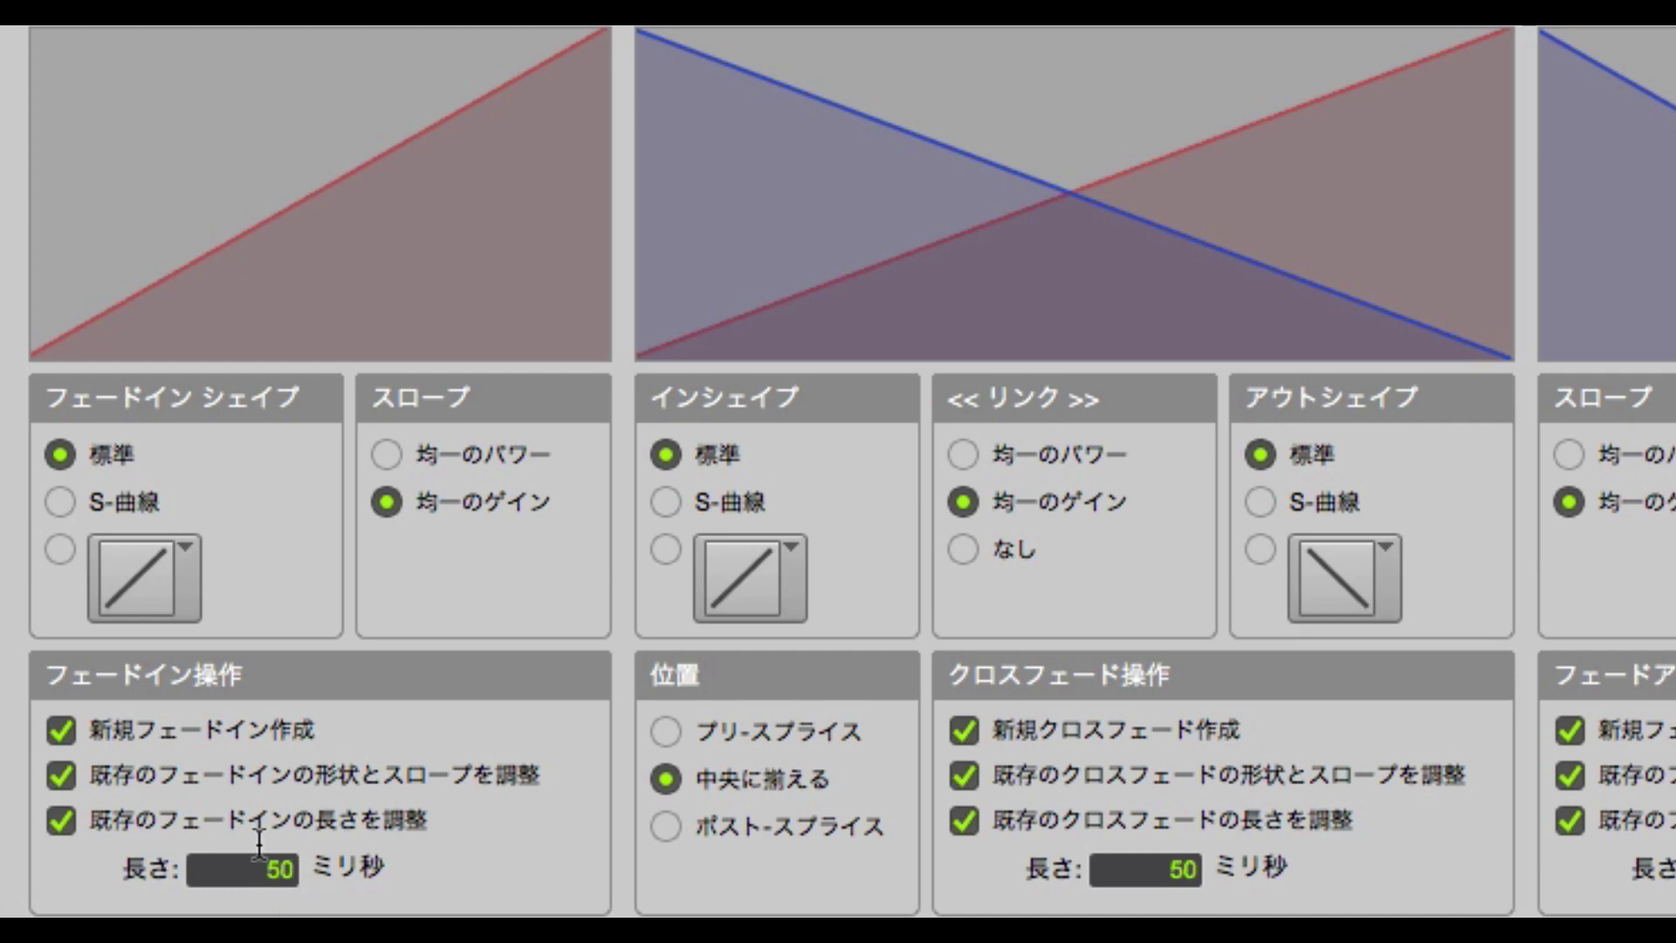
left_click(59, 813)
left_click(59, 775)
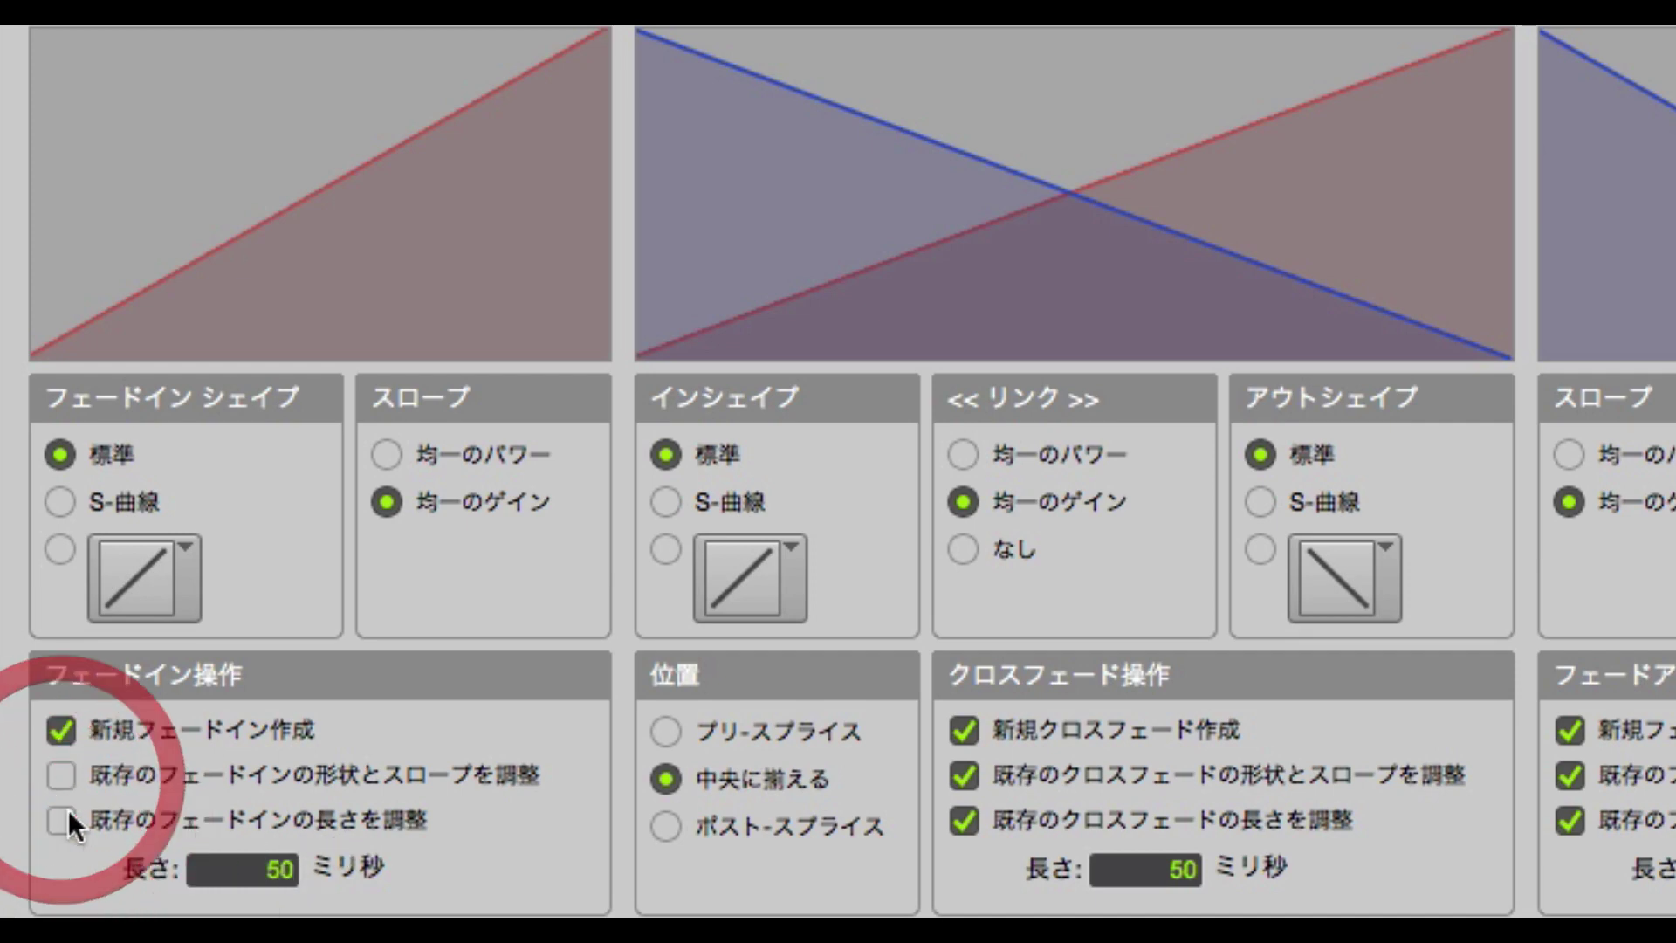
left_click(61, 819)
left_click(61, 775)
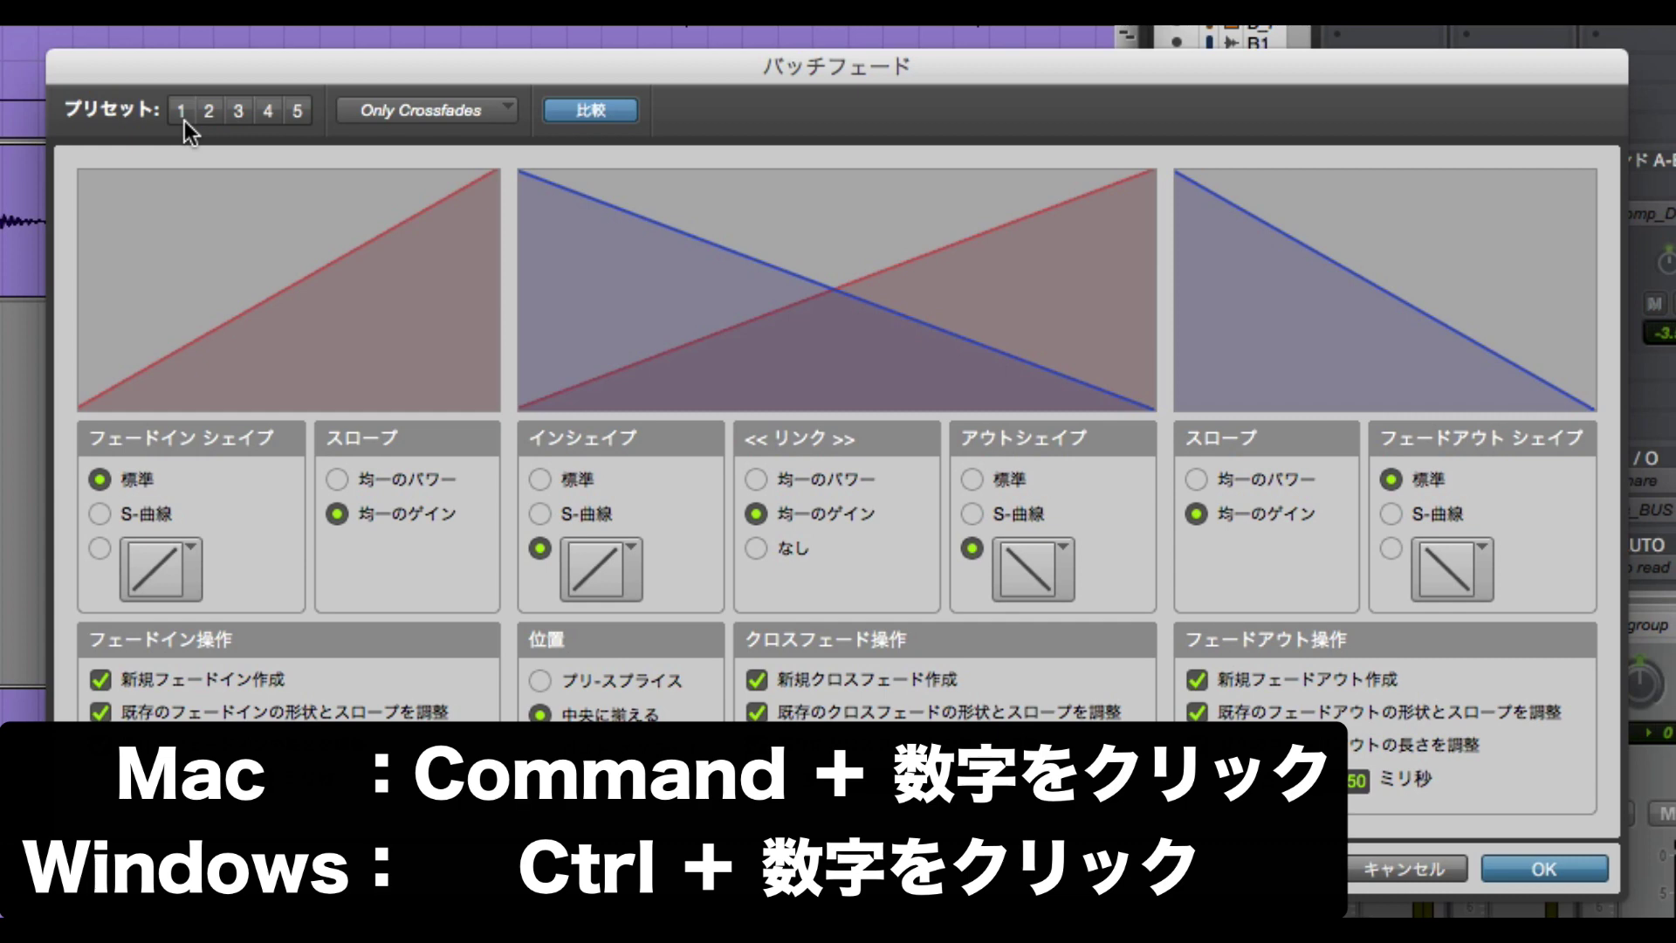
Store the current batch fade settings in preset slot 1 and recall the other preset slots to compare them.
left_click(185, 112, "super")
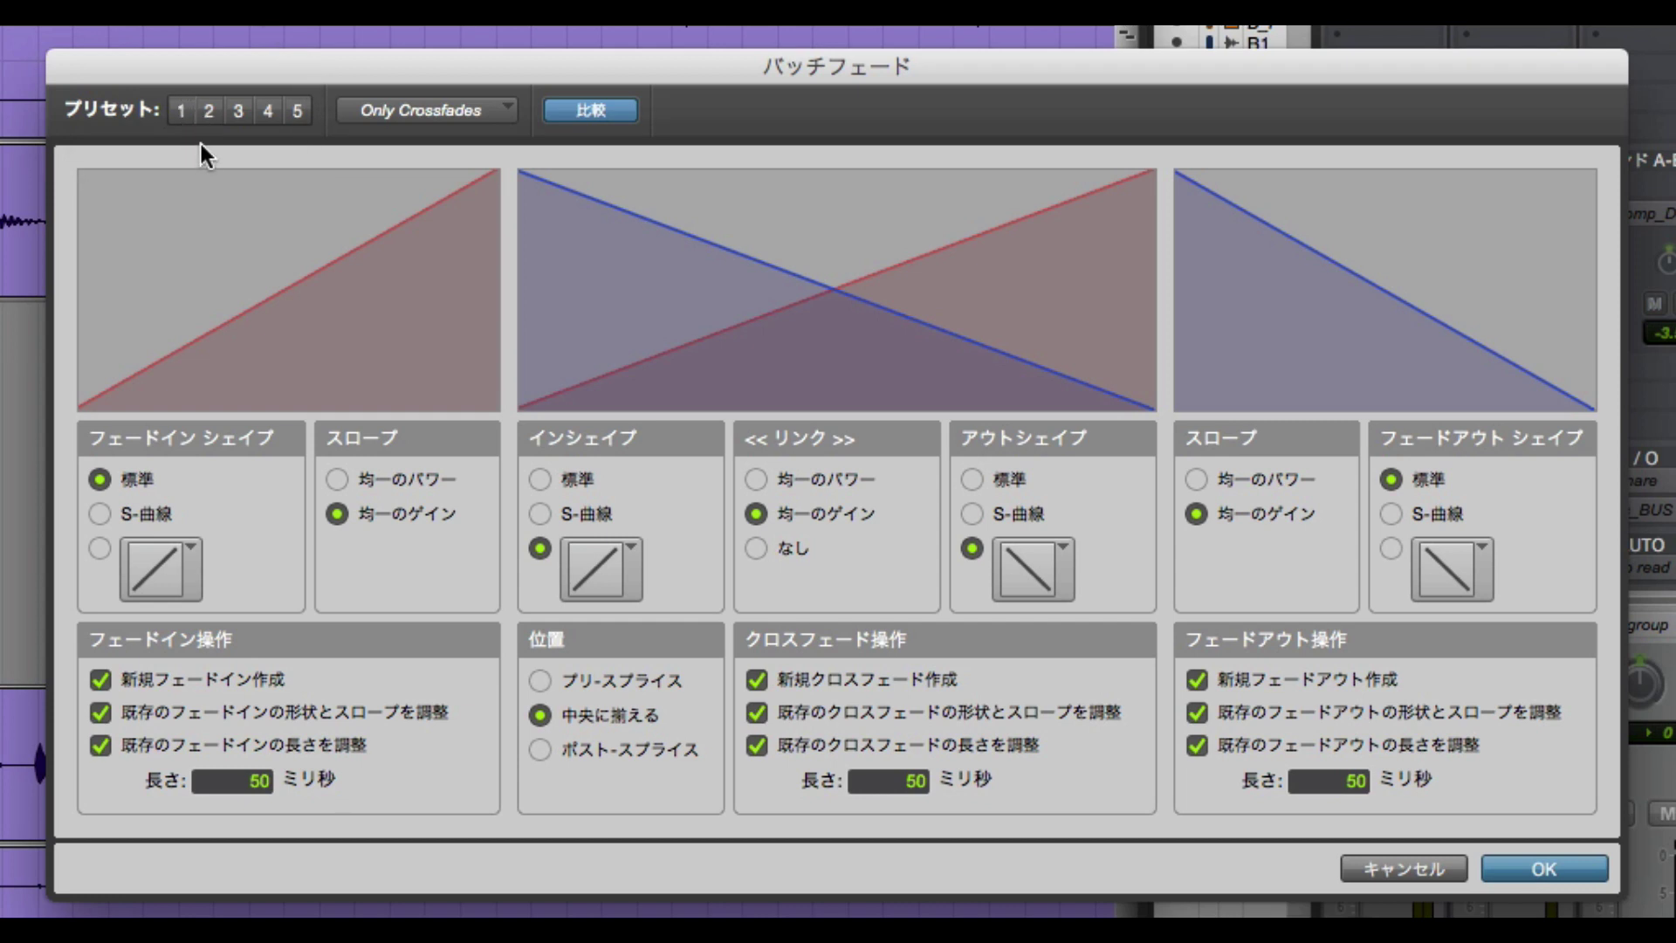
left_click(208, 112)
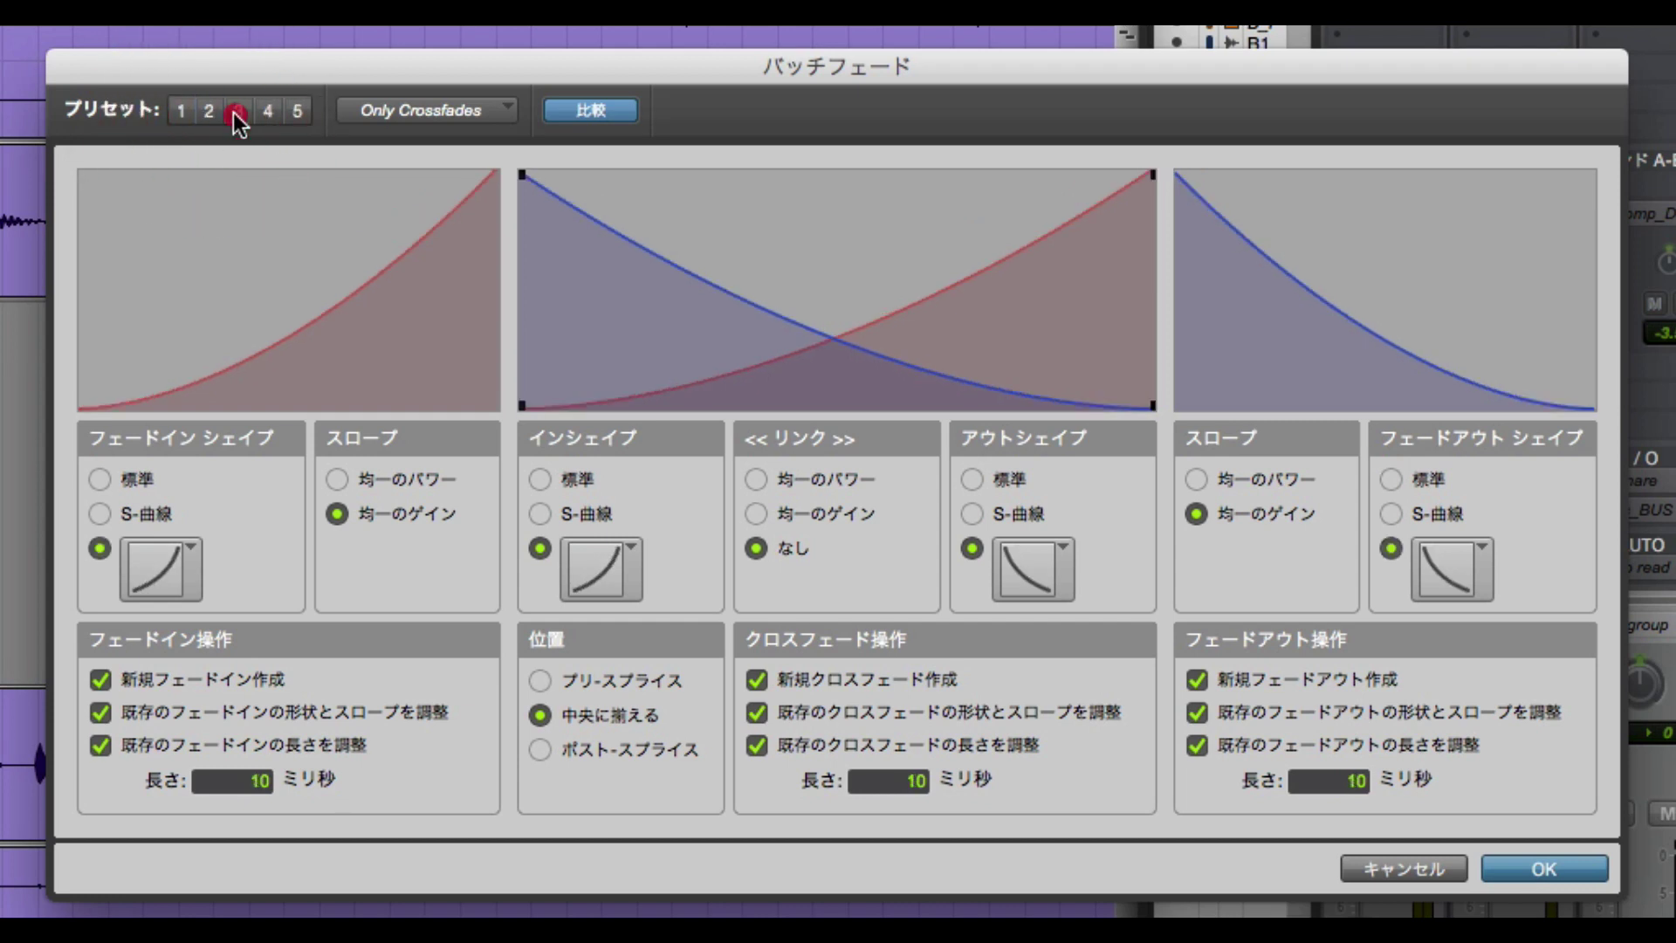
left_click(268, 112)
left_click(208, 113)
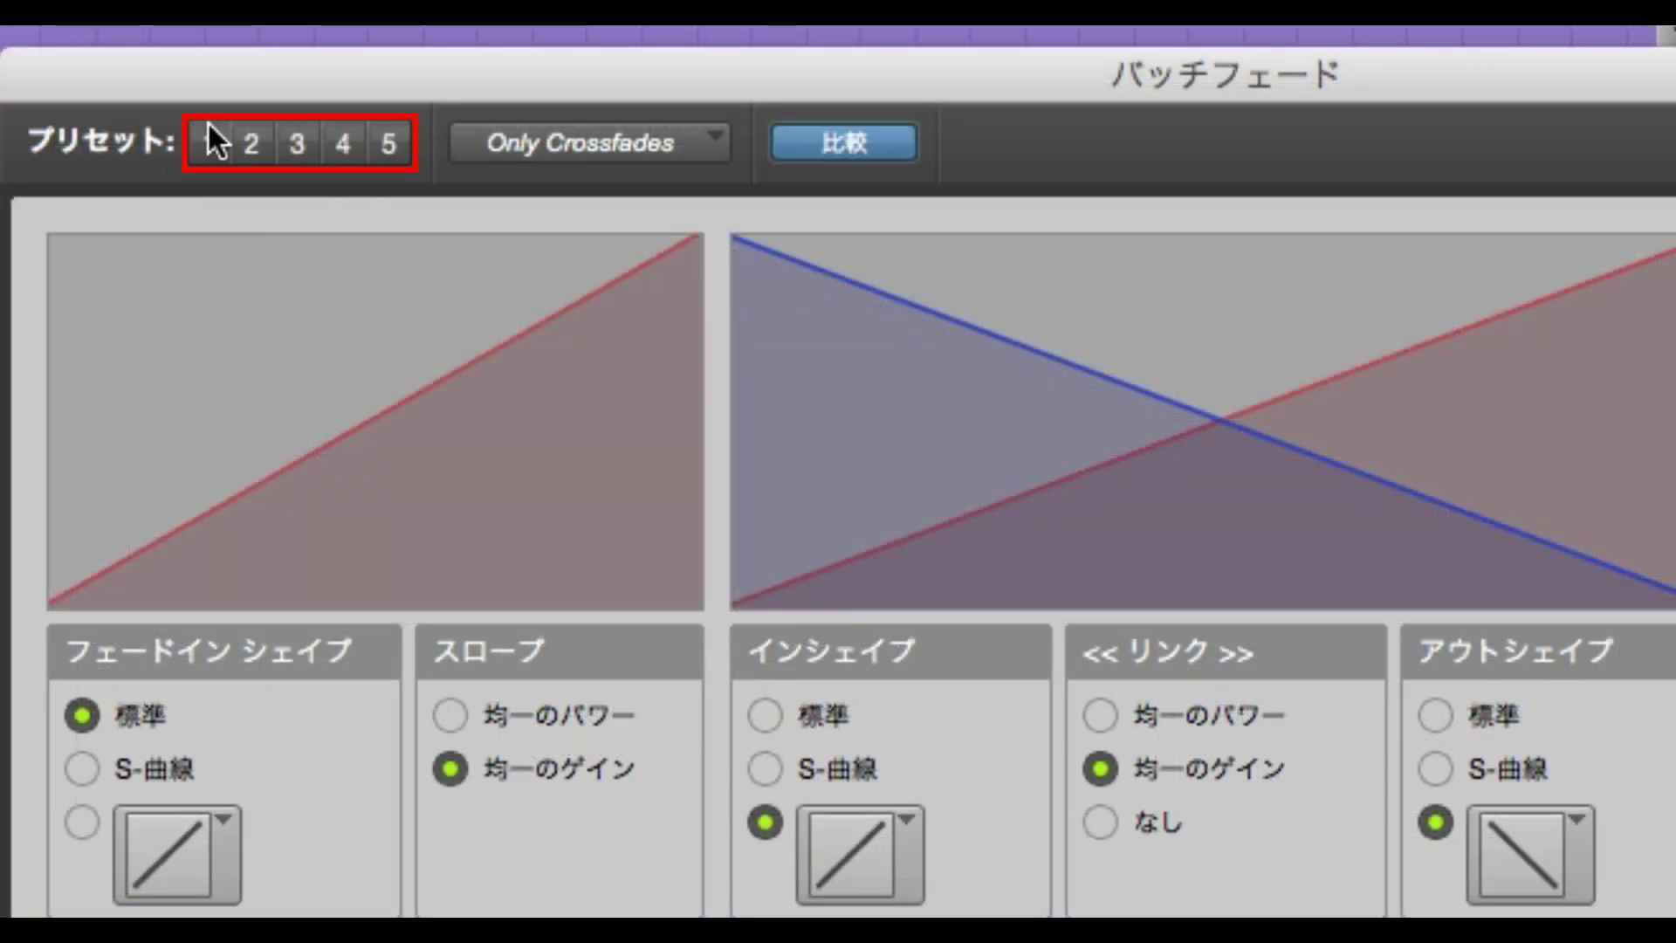
Save the Only Crossfades settings and apply the 50 ms batch fades to the selected snare clips.
left_click(611, 140)
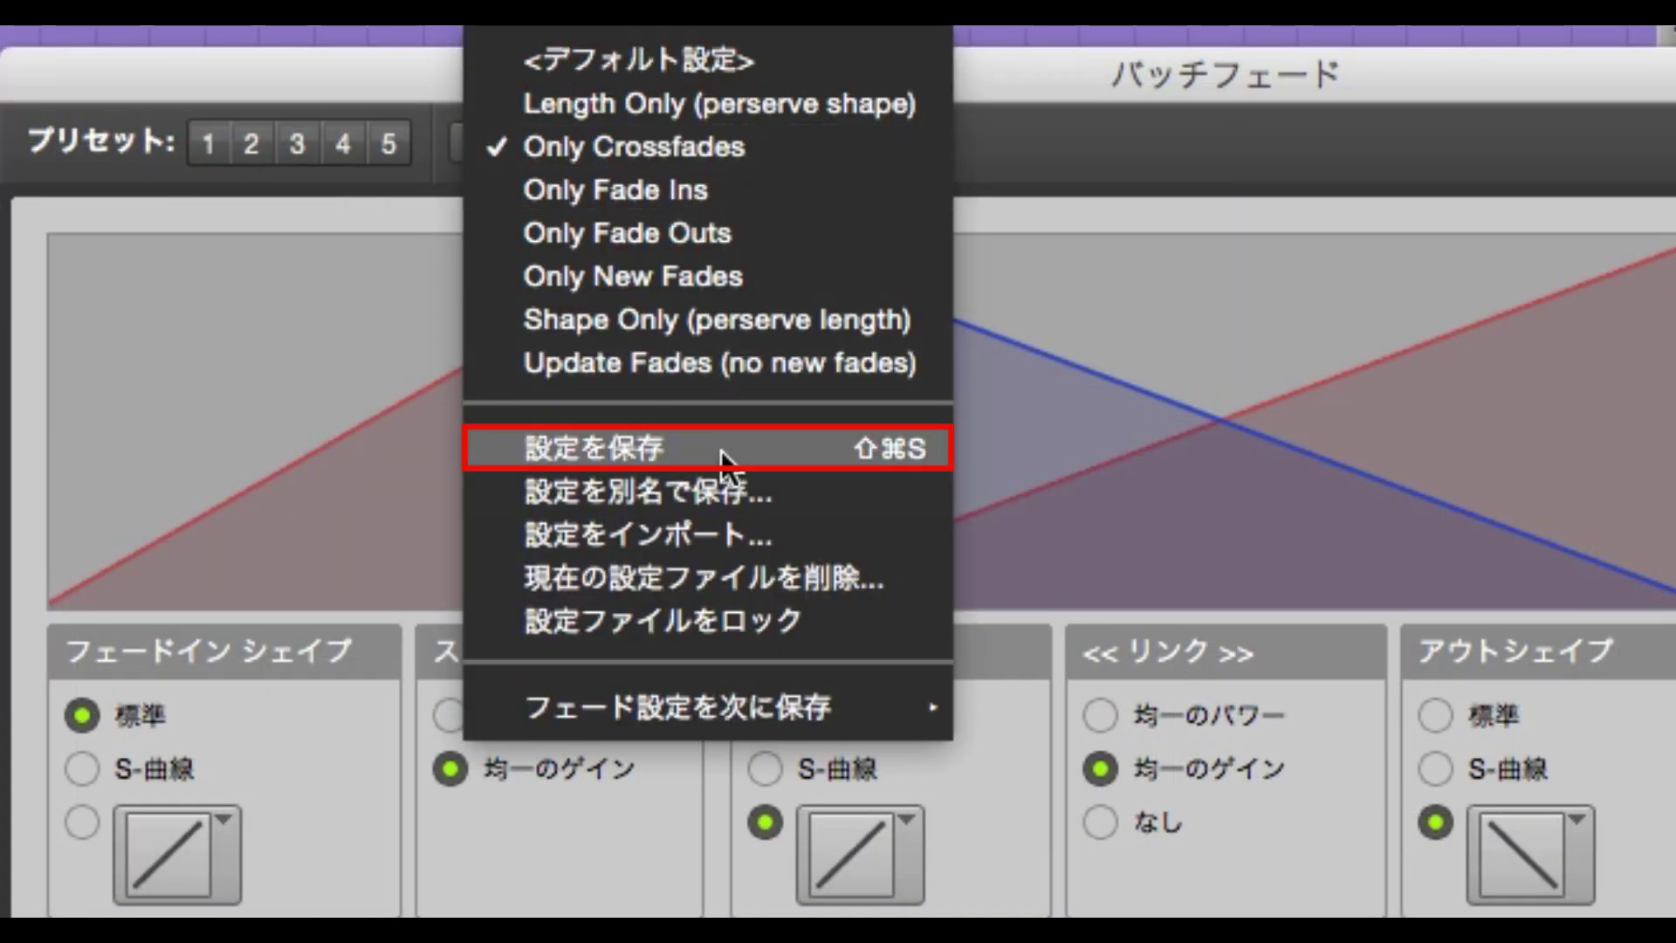
left_click(861, 454)
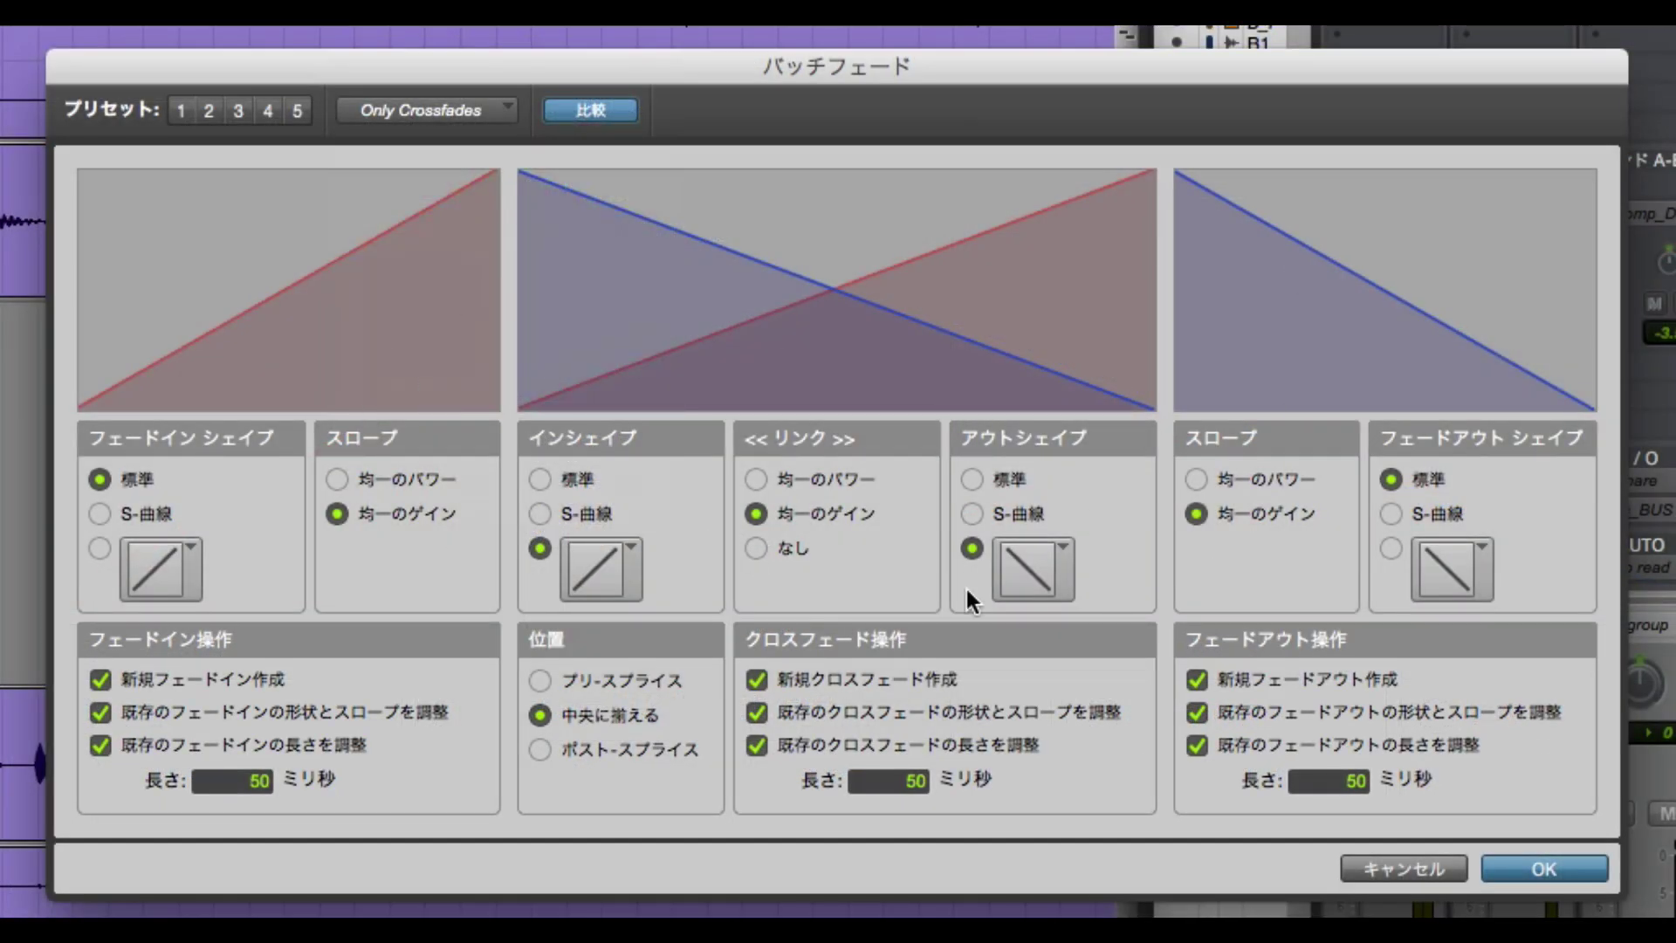
left_click(1548, 870)
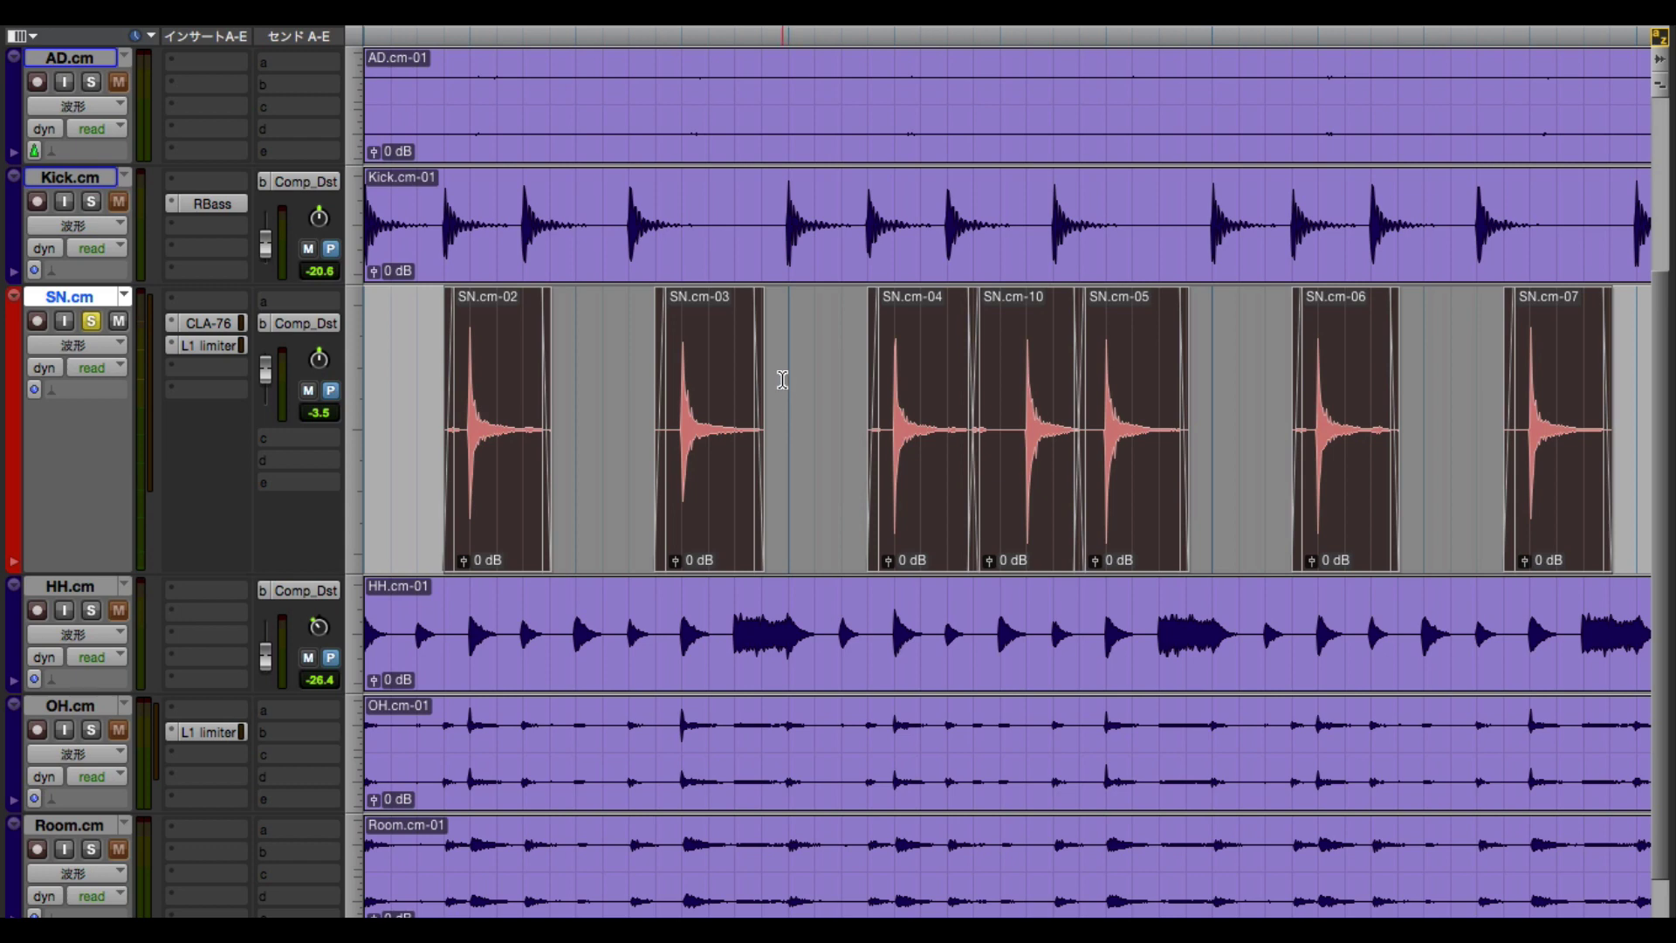
Deselect the snare clips and examine the fade-in and fade-out on the SN.cm-03 clip up close.
triple_click(774, 362)
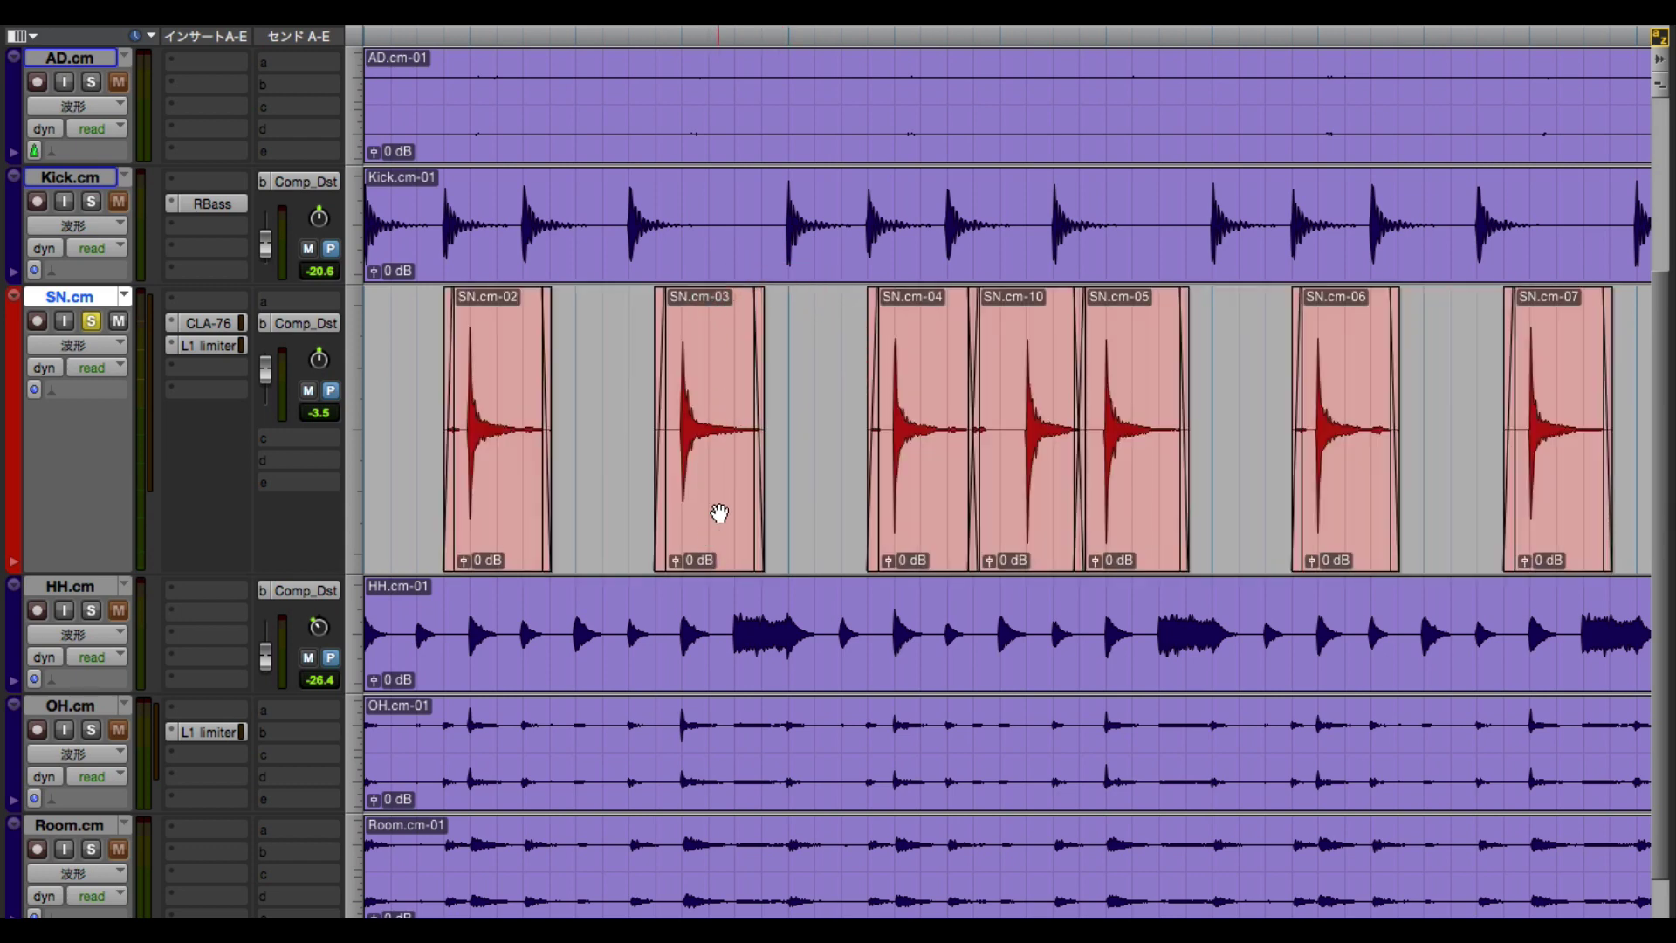
key("t")
key("t")
key("t")
scroll(786, 531, "left", 5)
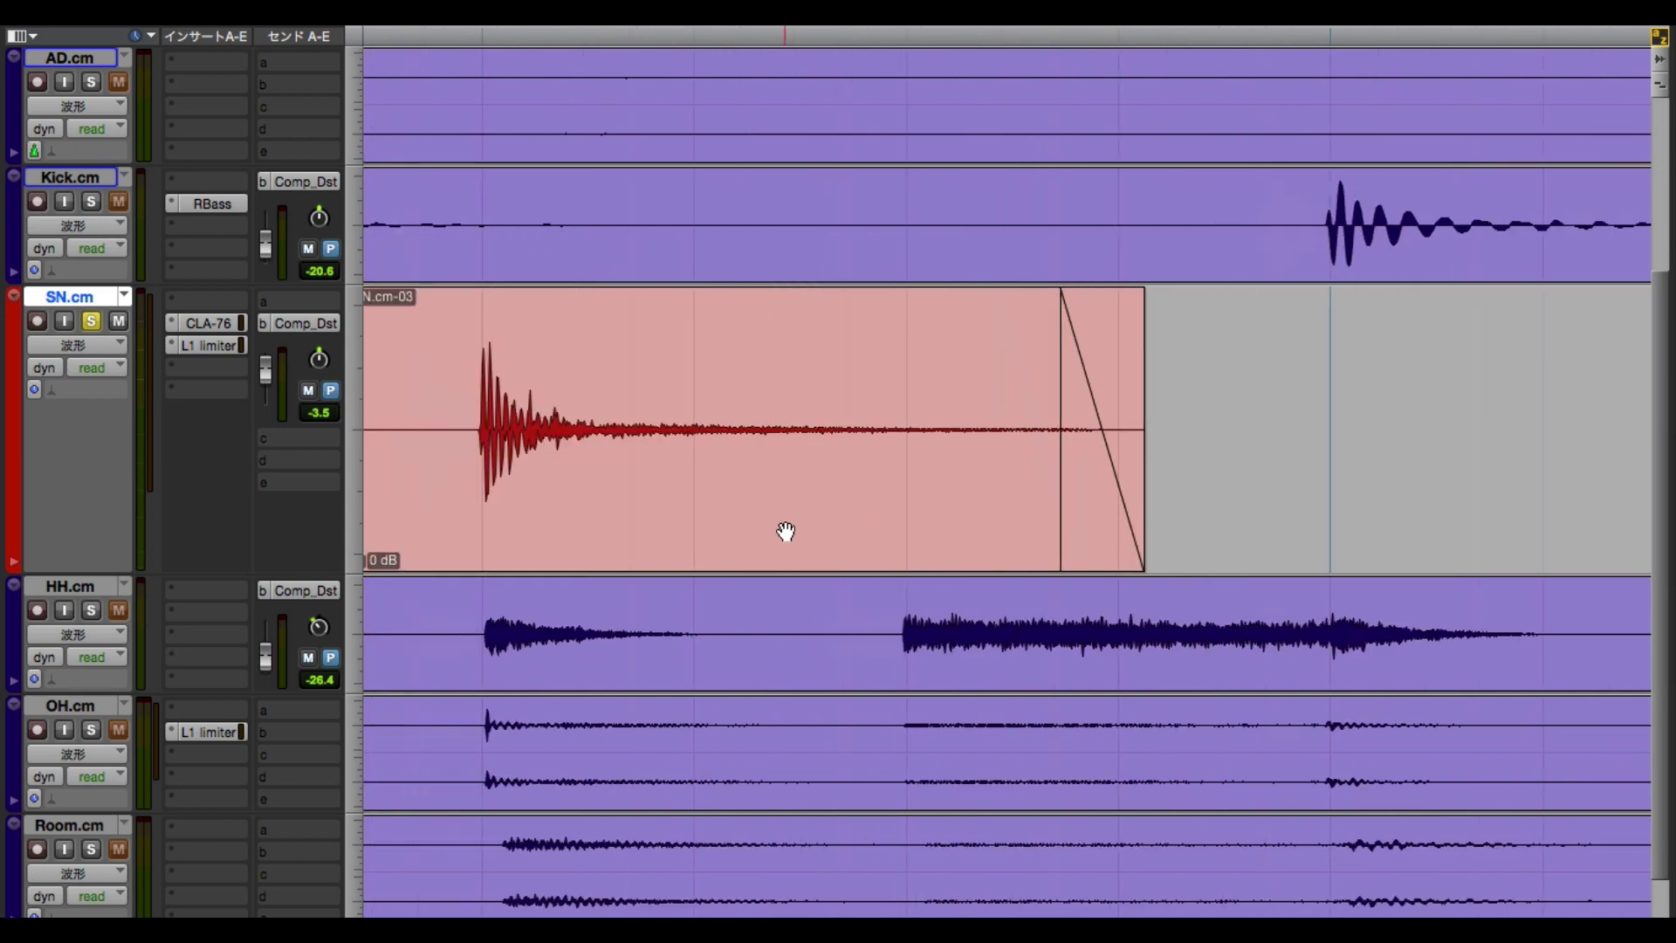
mouse_move(786, 532)
left_mouse_down()
mouse_move(812, 530)
mouse_move(763, 537)
left_mouse_up()
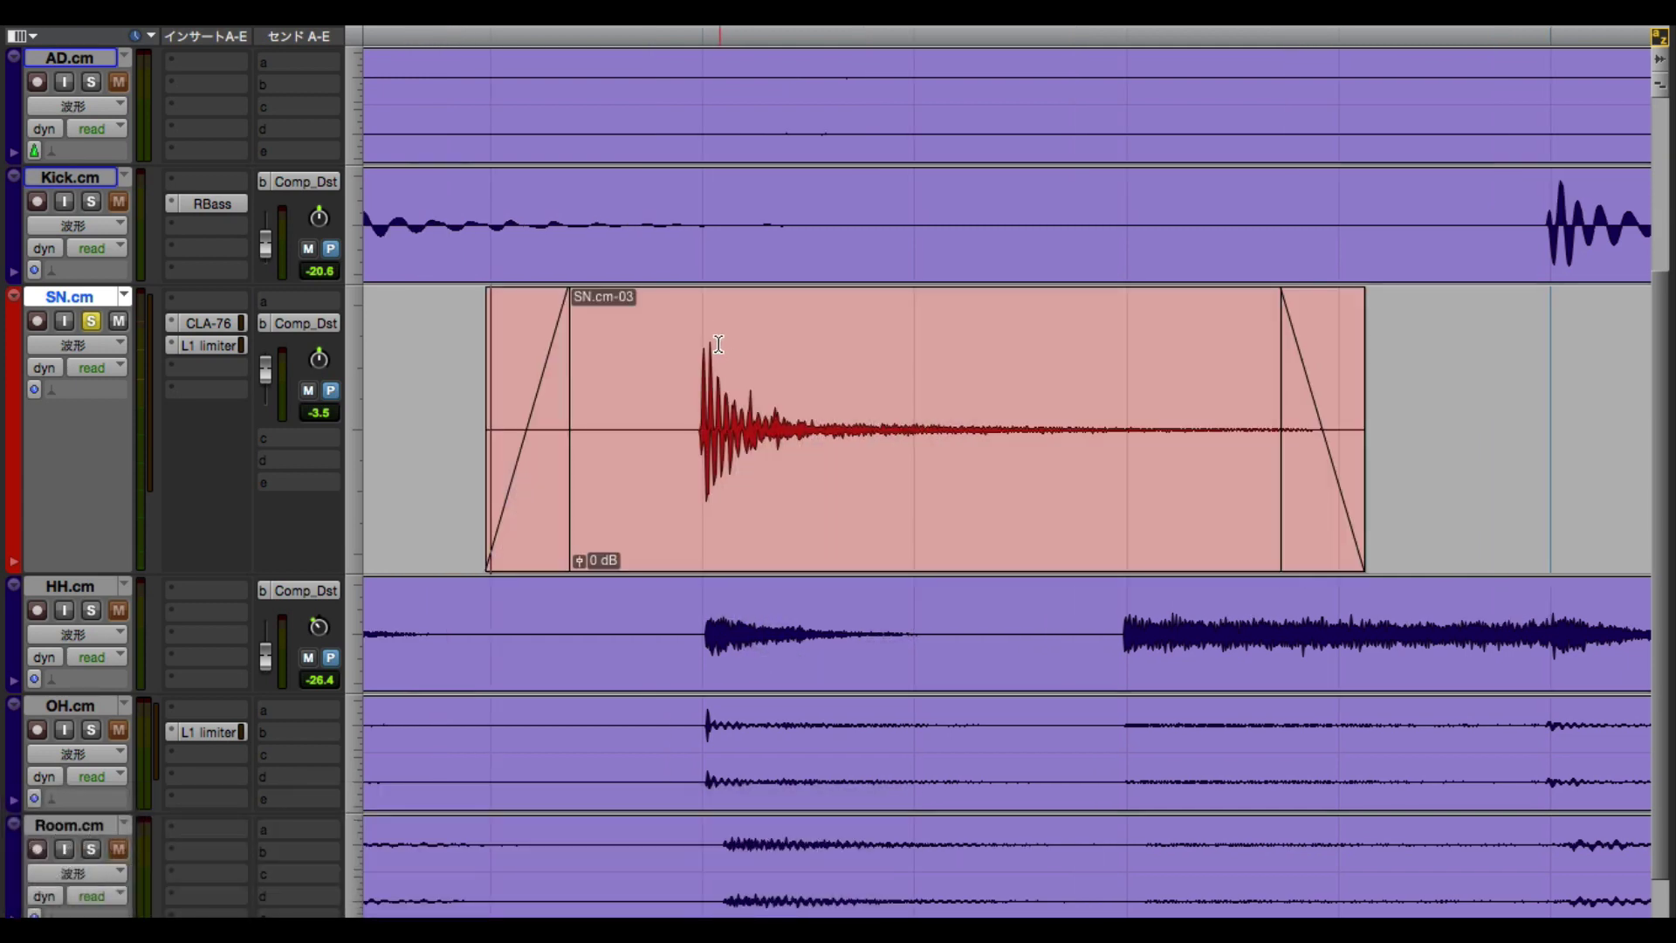
left_click(711, 330)
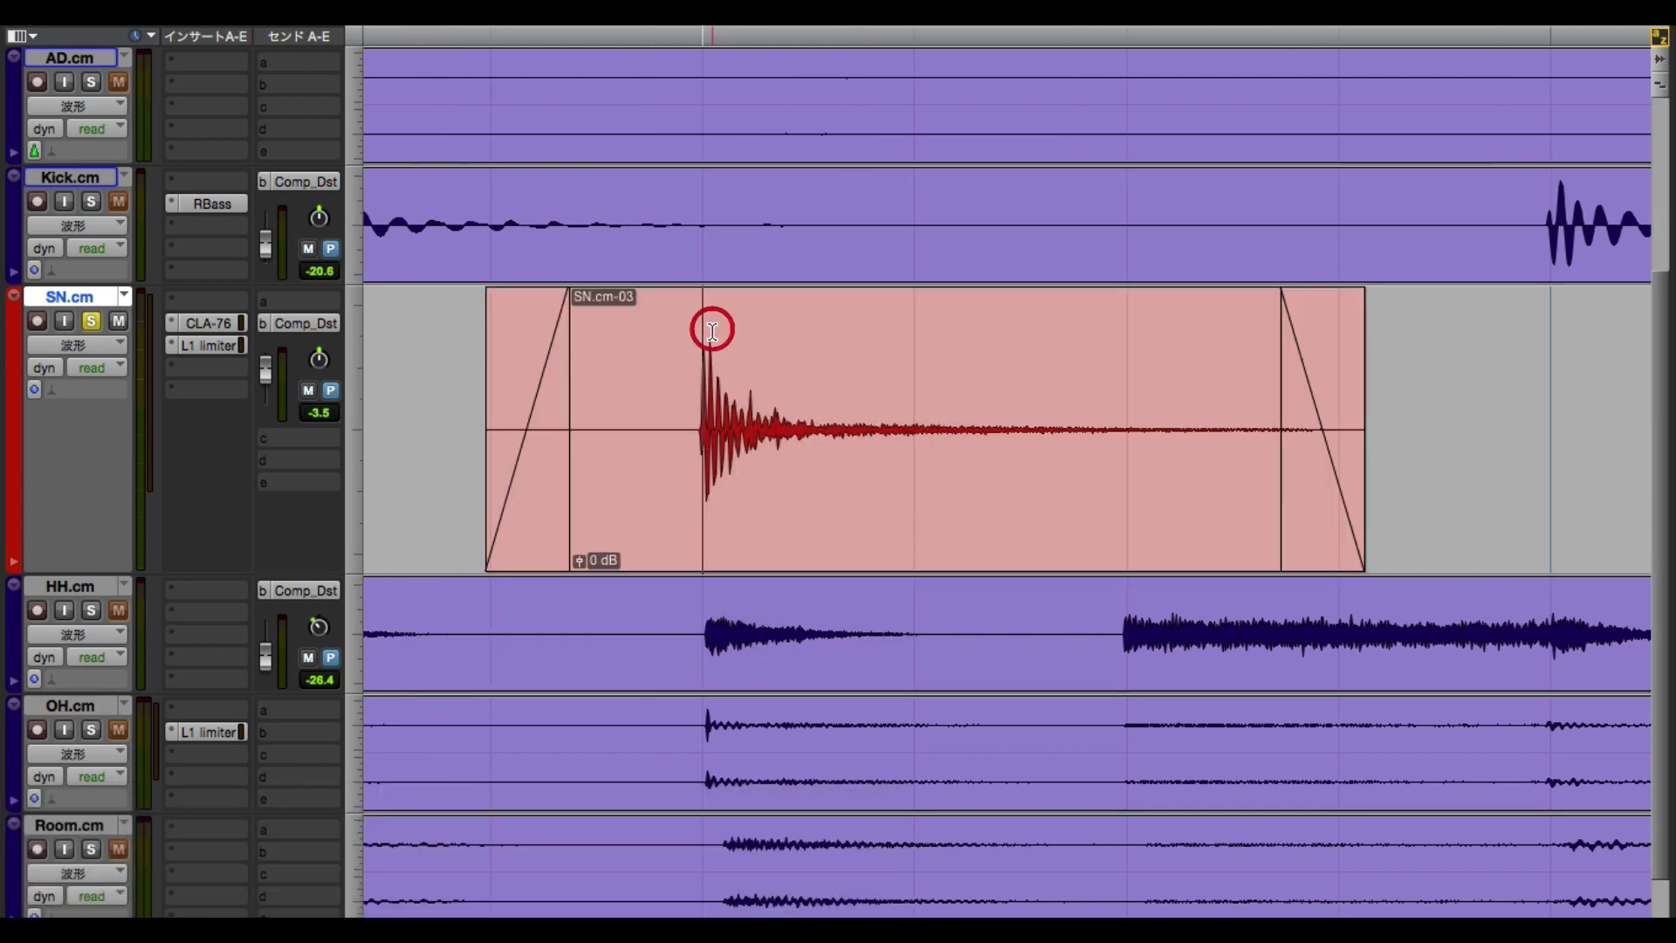
key("t")
key("t")
left_click_drag(1088, 515, 1190, 545)
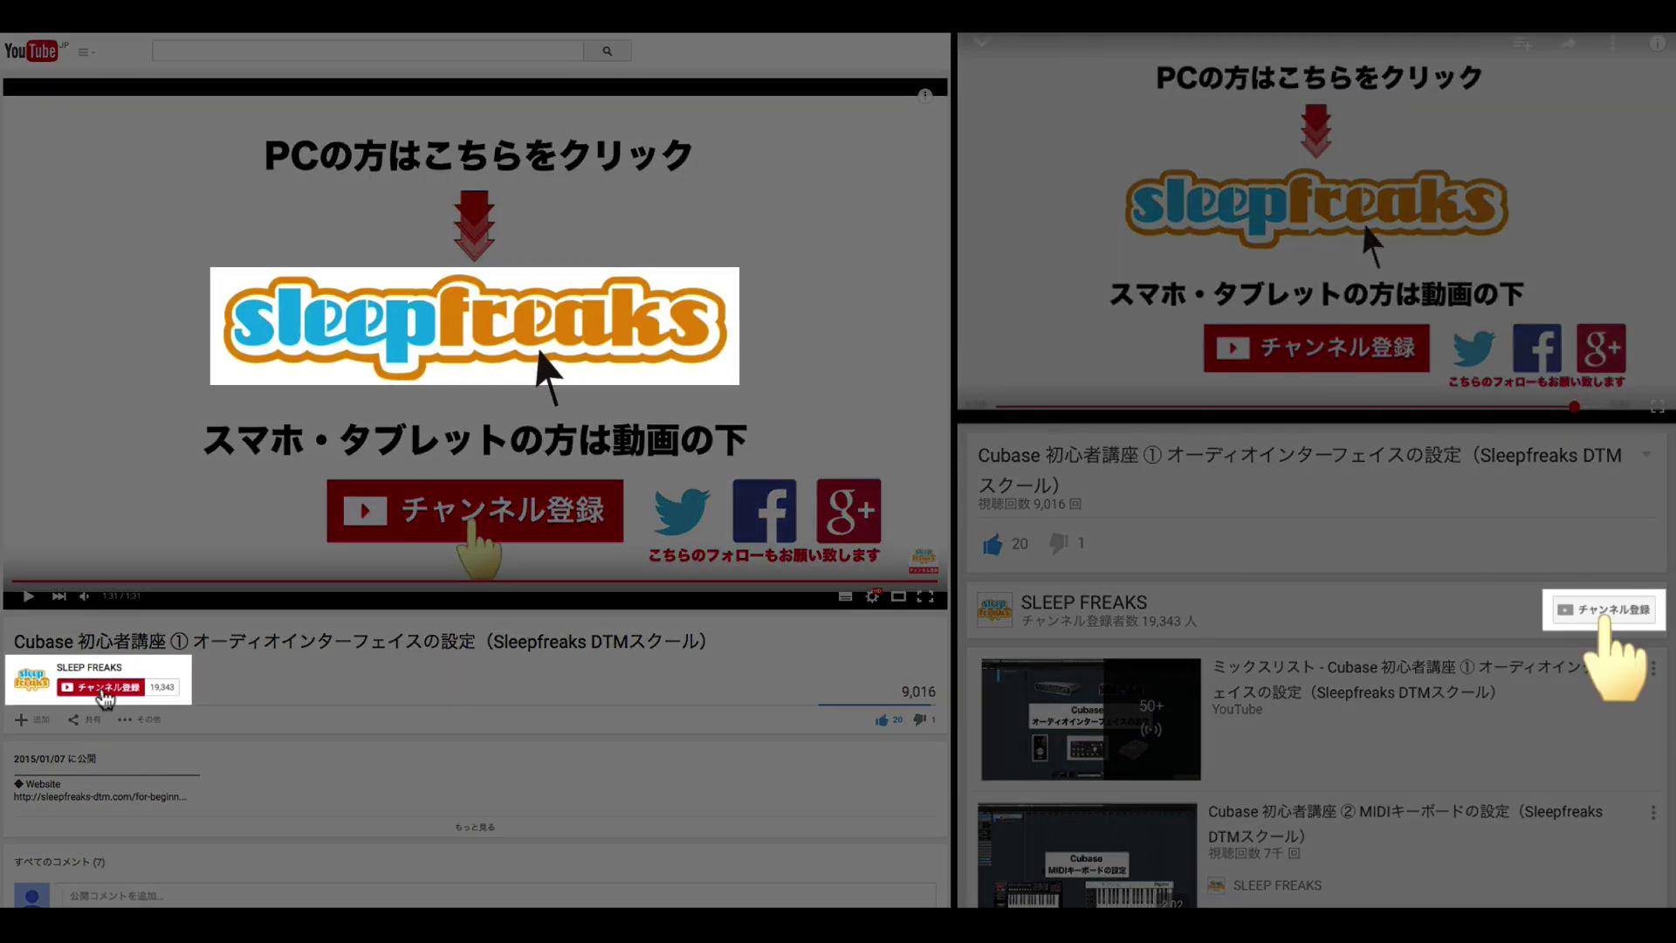
Switch to YouTube, subscribe to the SLEEP FREAKS channel and expand the video's full description.
left_click(103, 688)
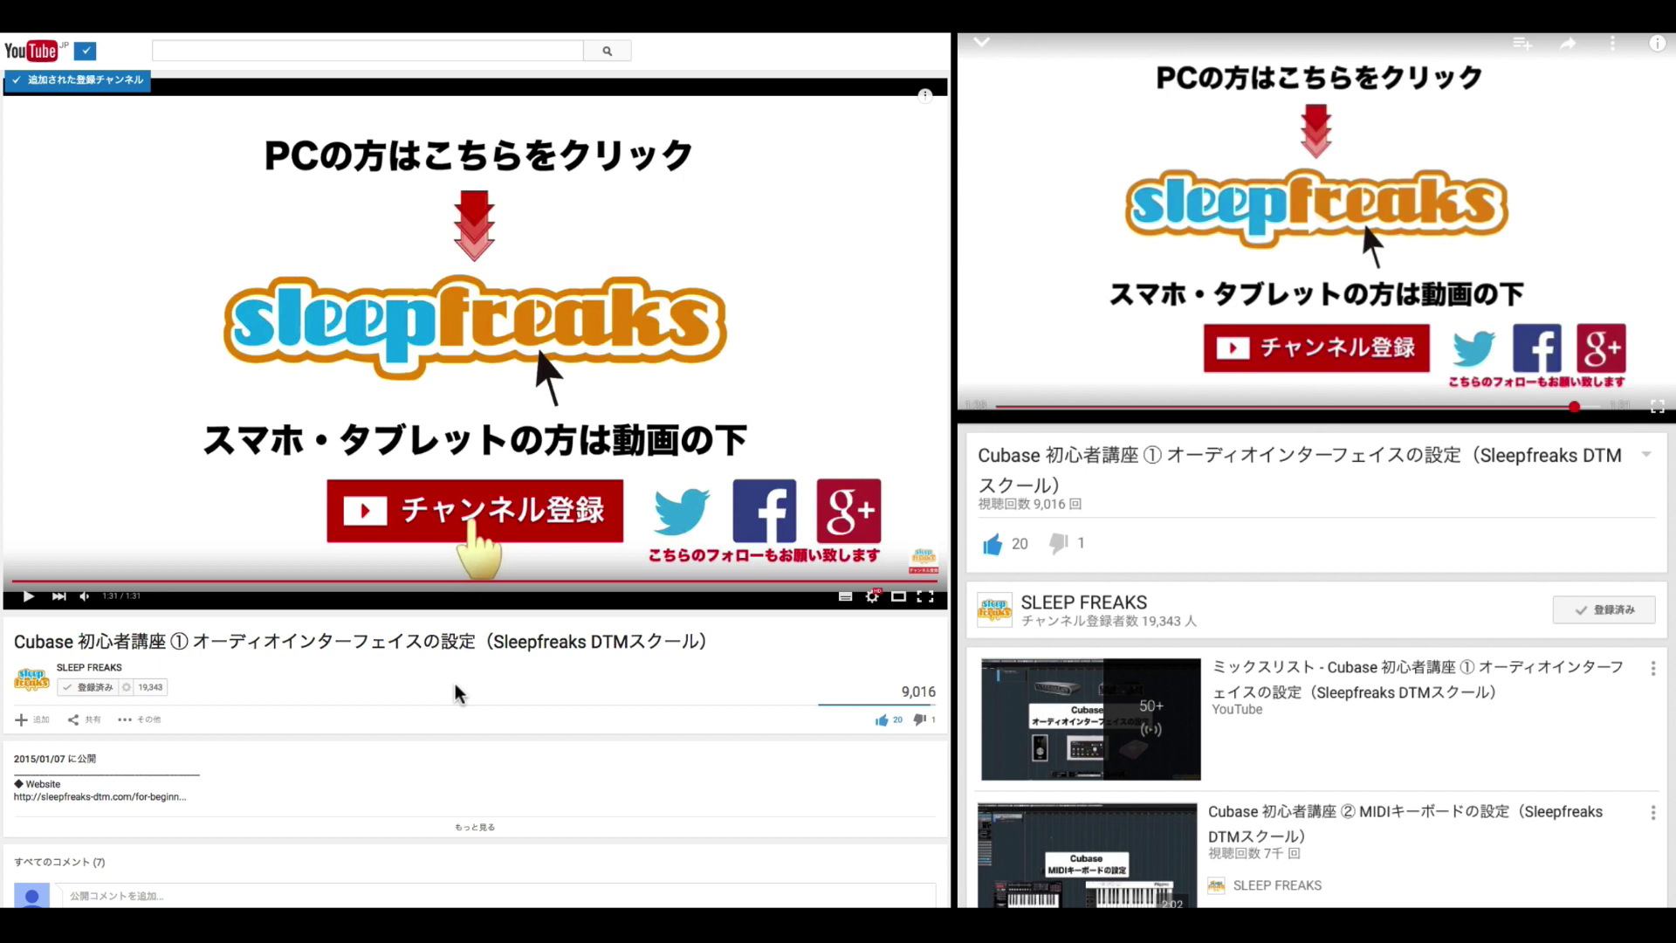
scroll(454, 693, "down", 1)
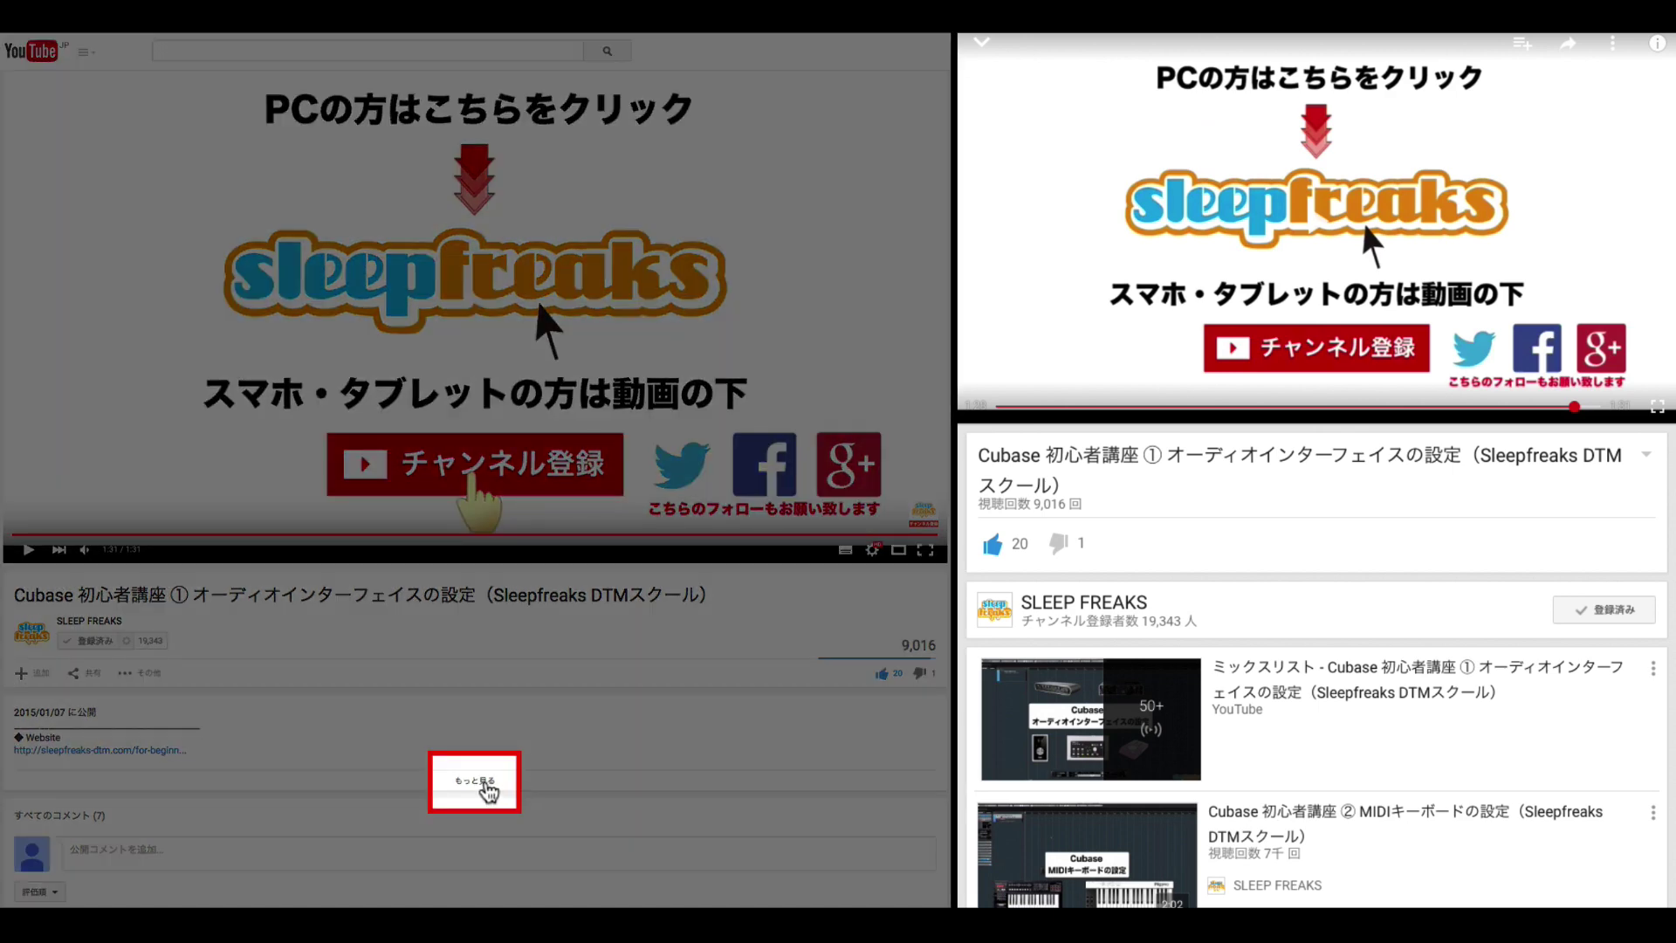
left_click(485, 786)
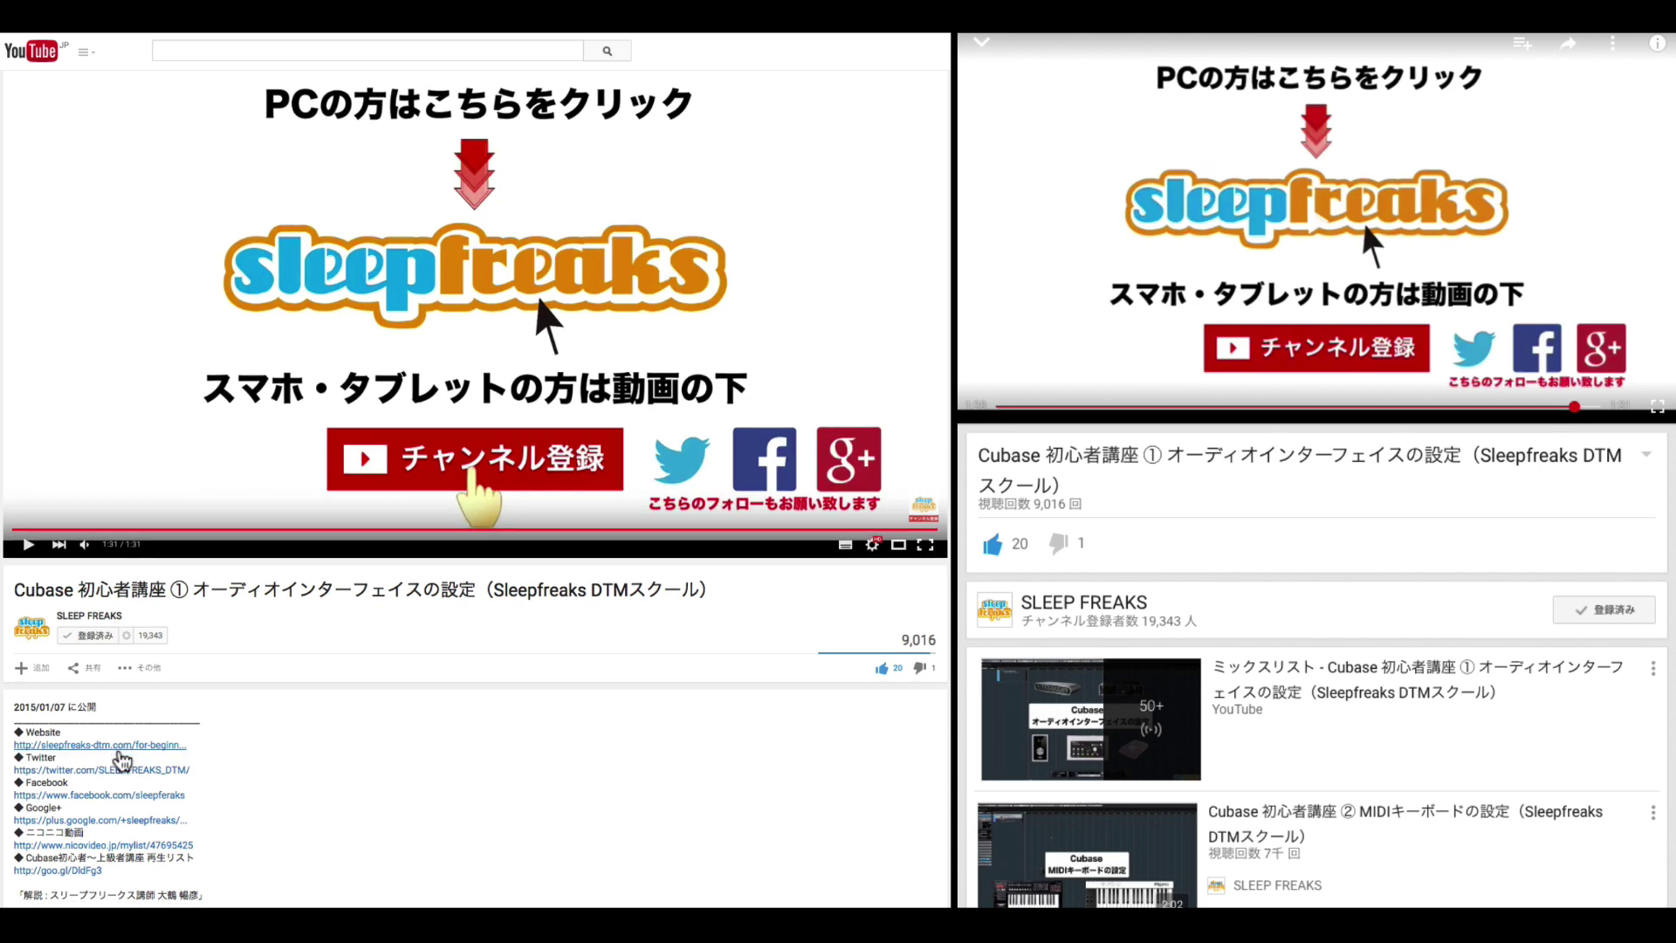
scroll(147, 751, "down", 1)
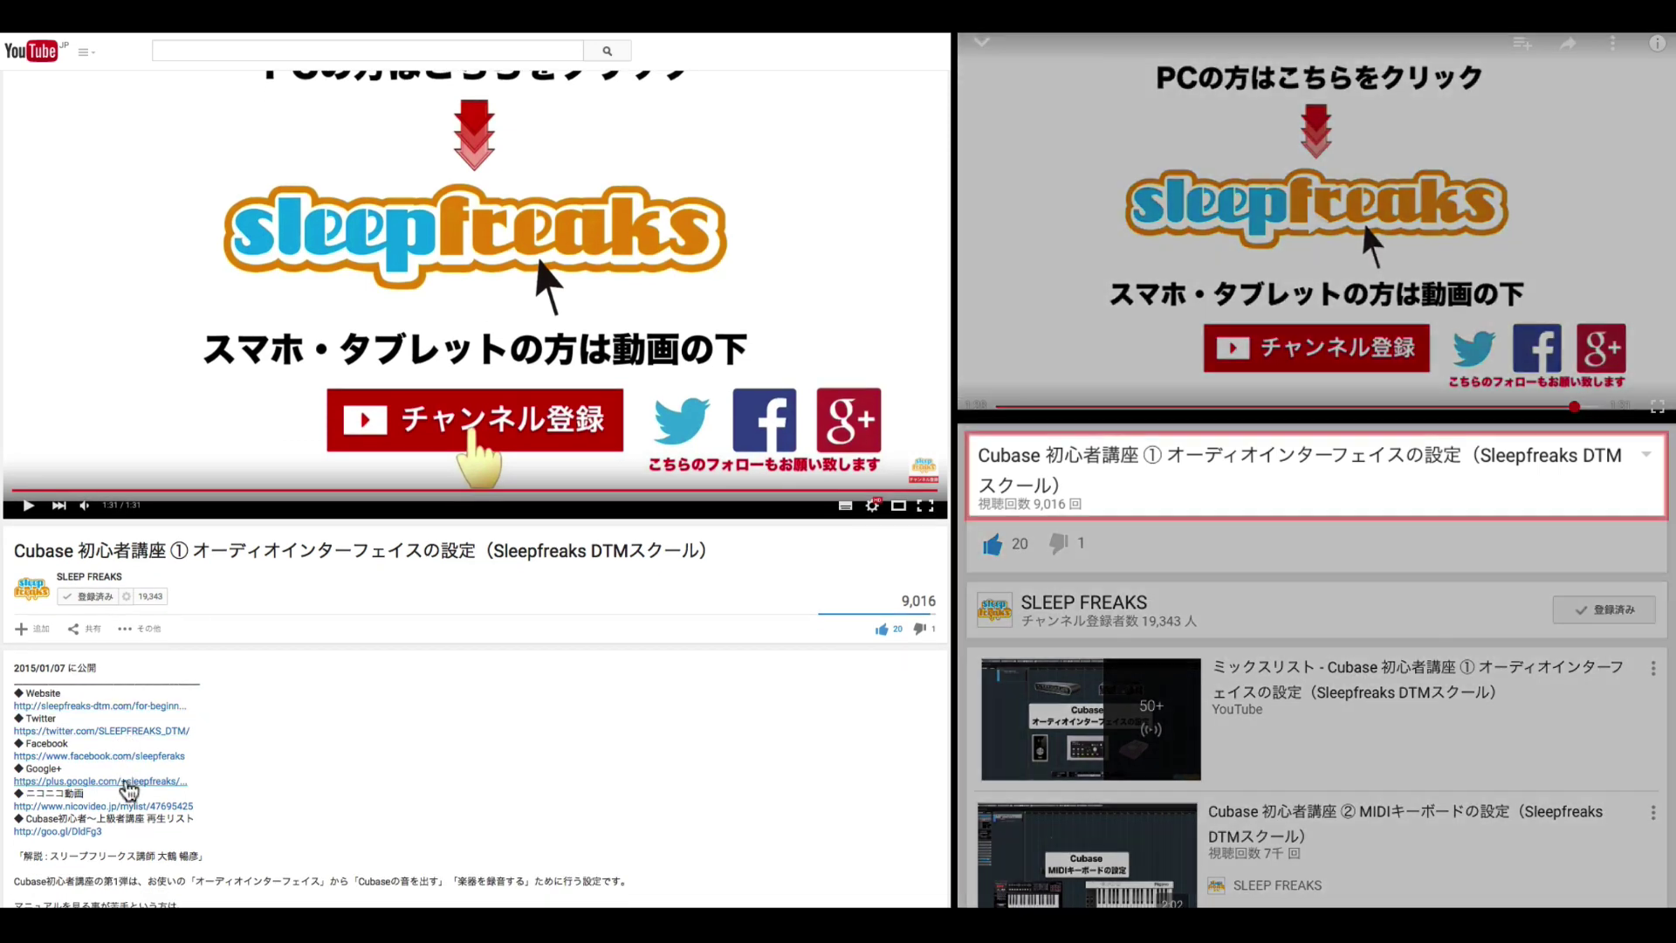